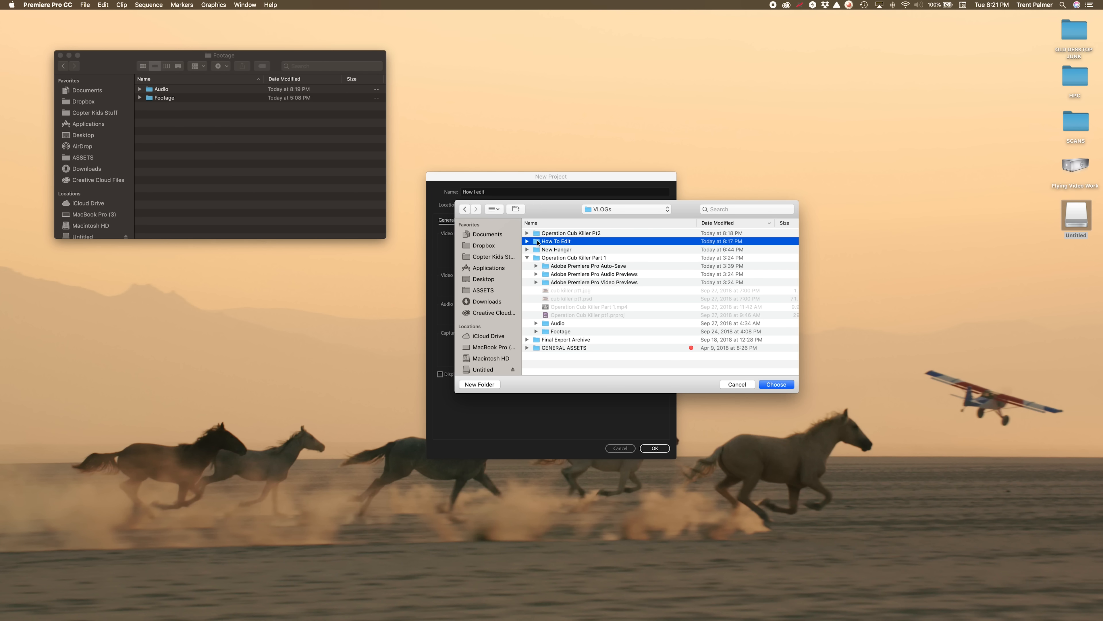
Choose the How To Edit folder as the new project's location and review its scratch disk settings.
double_click(537, 243)
left_click(776, 385)
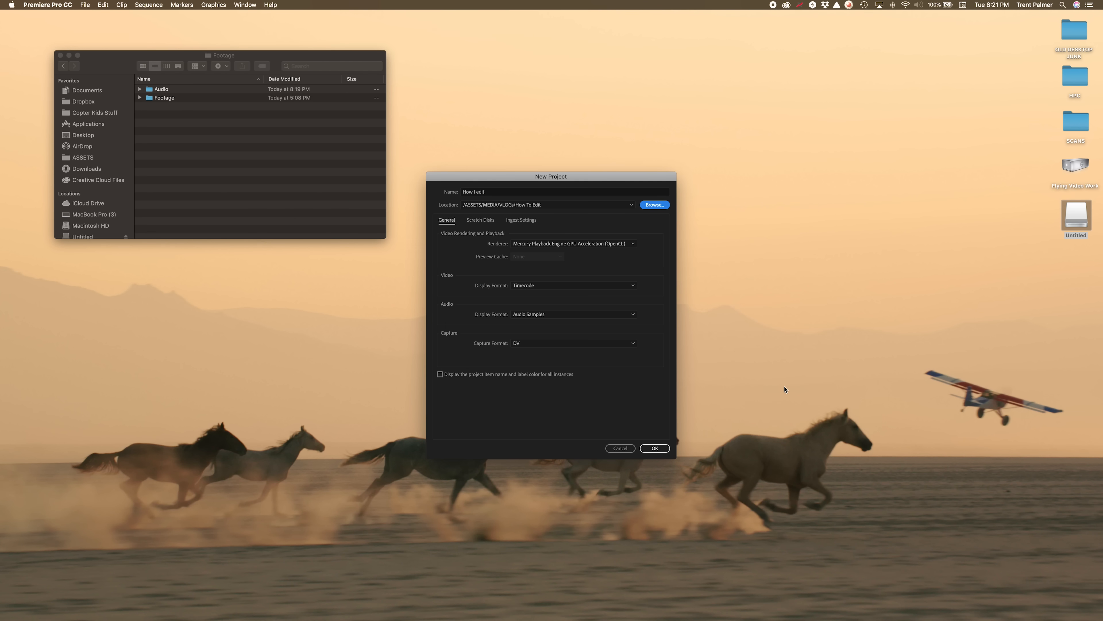
left_click(488, 221)
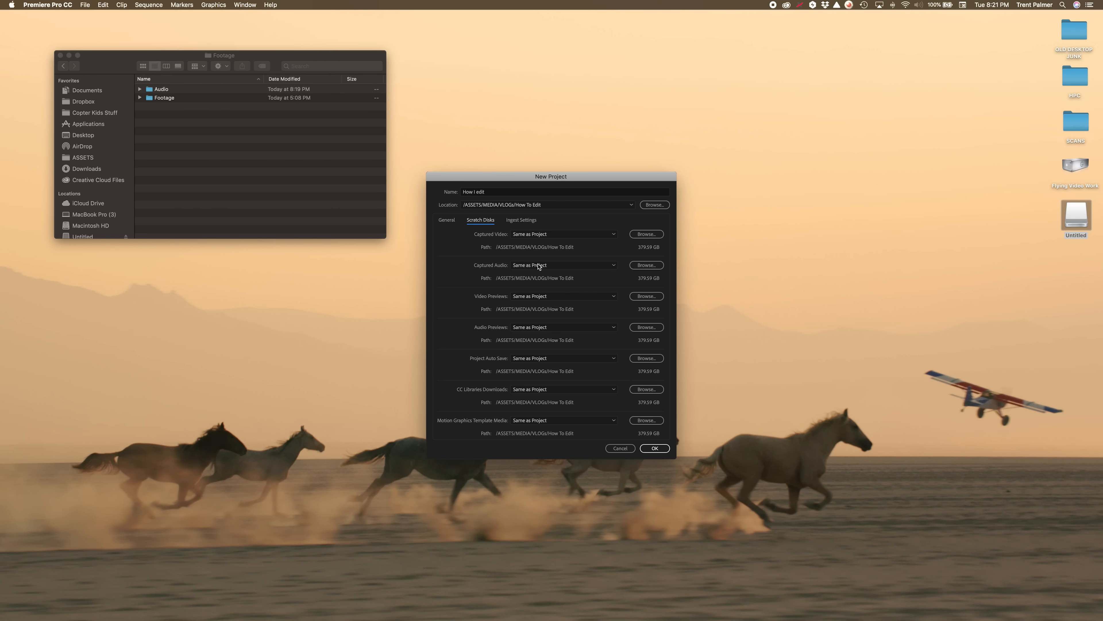
left_click(454, 220)
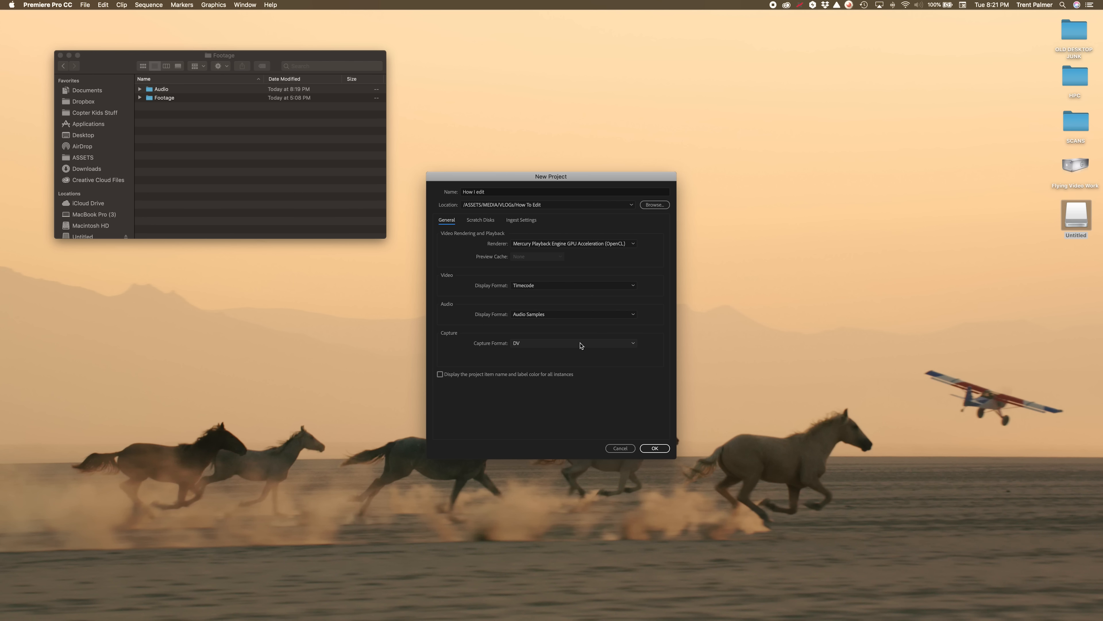
Set the capture format to HDV and create the project.
left_click(531, 345)
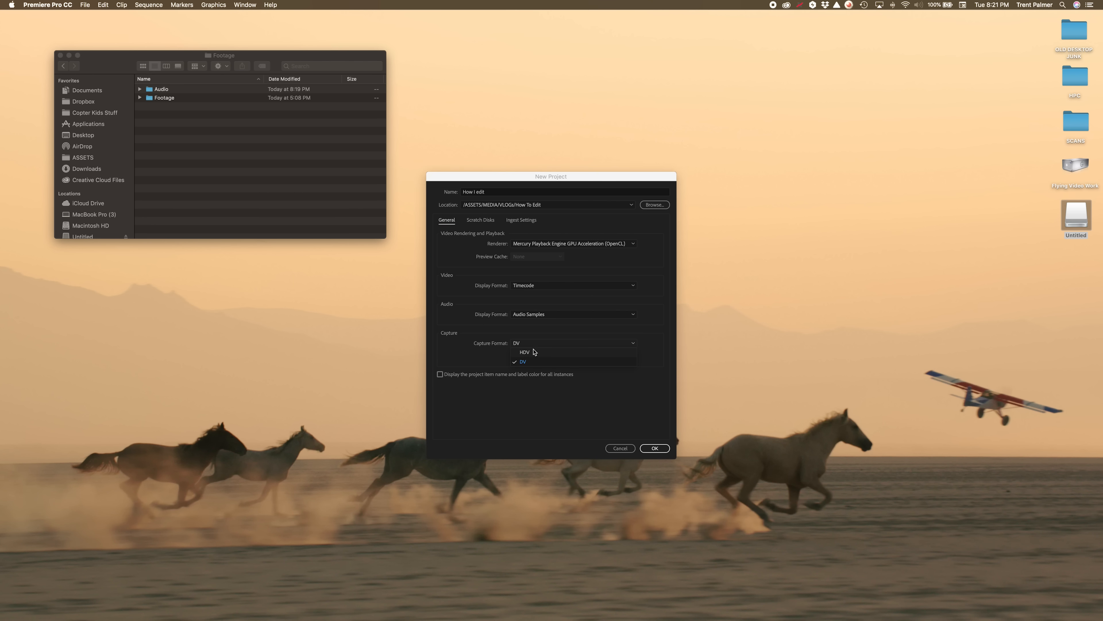
left_click(526, 352)
left_click(650, 448)
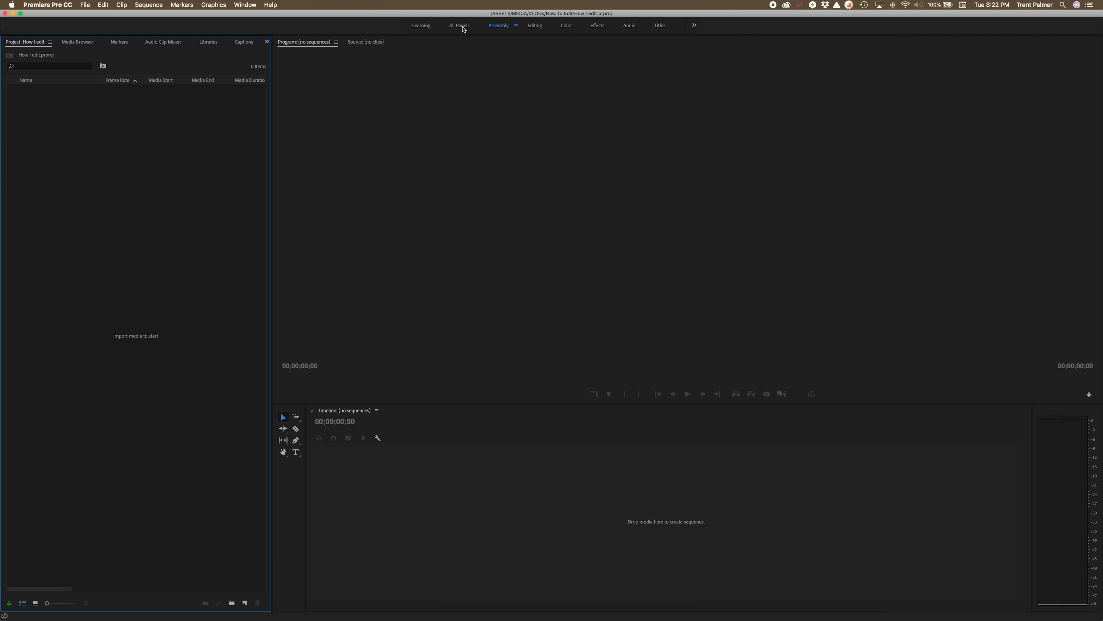
Browse the All Panels and Learning workspaces.
left_click(461, 27)
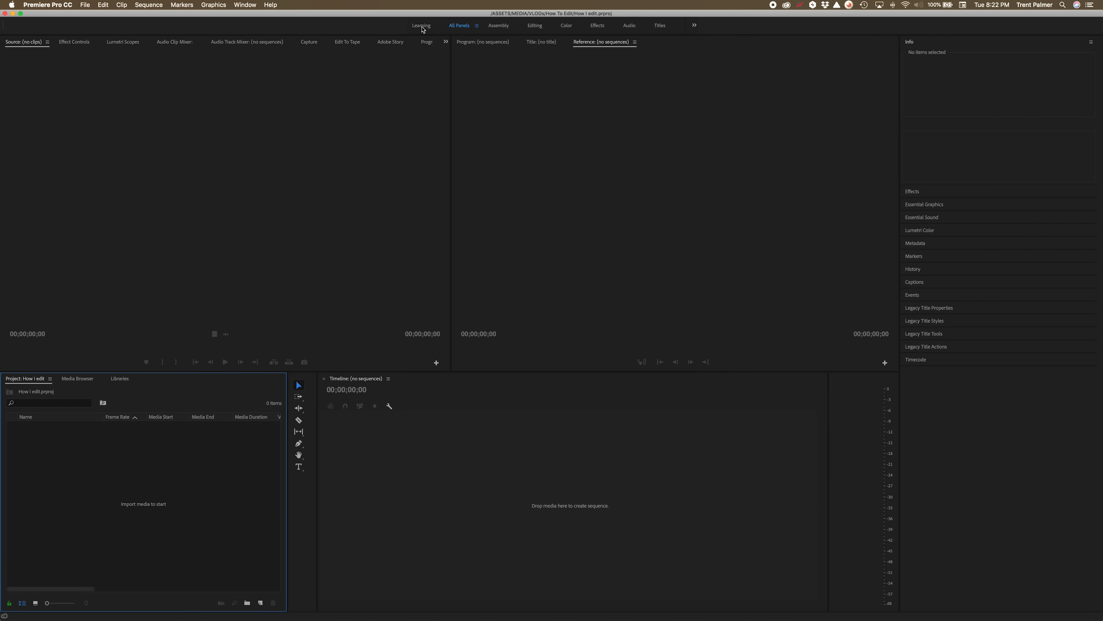
left_click(423, 27)
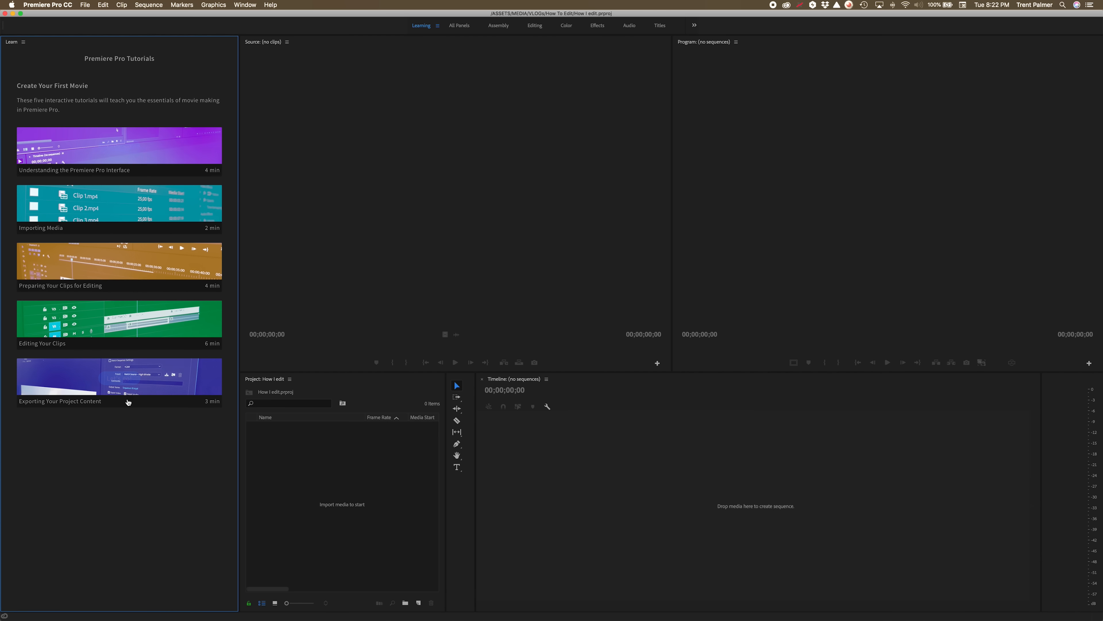
mouse_move(131, 383)
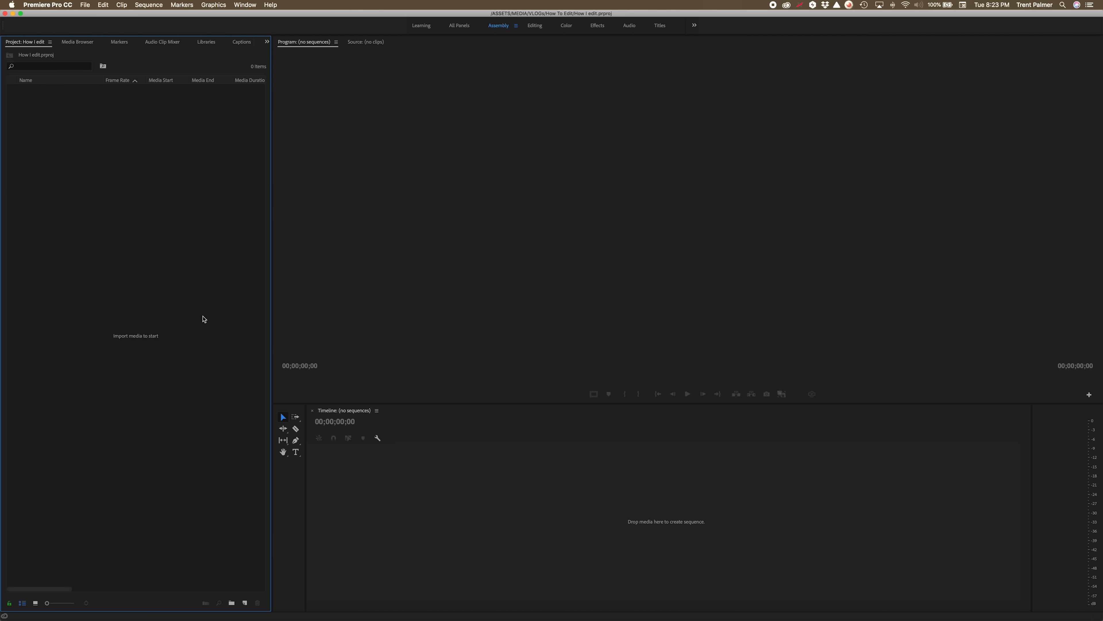
Import the Audio and Footage folders from the Finder window into the project panel.
key("super+Tab")
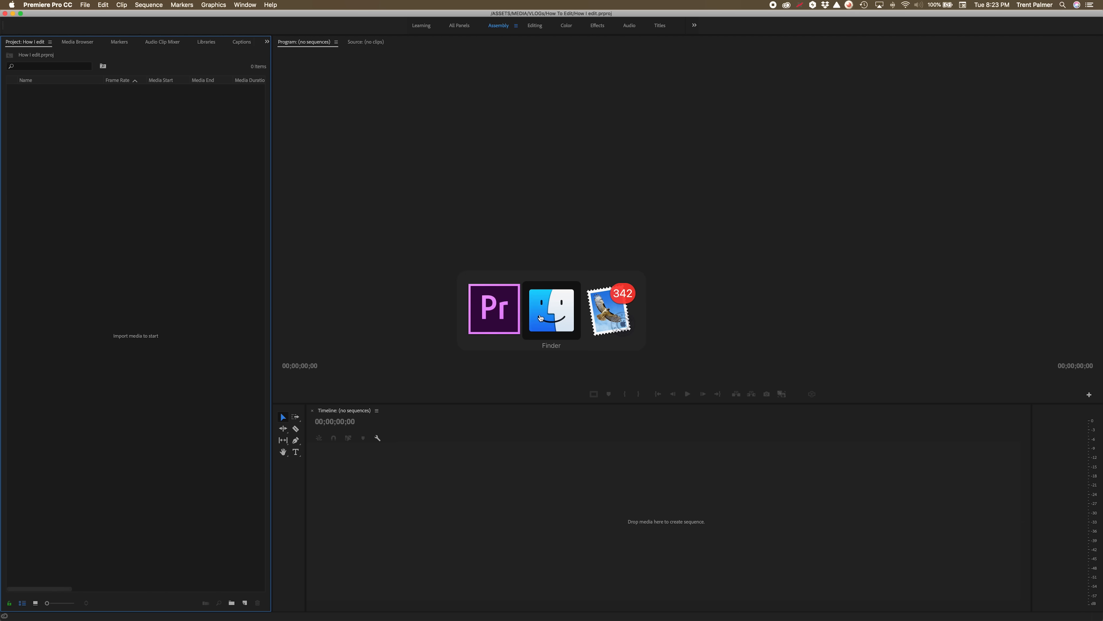
left_click_drag(118, 64, 370, 111)
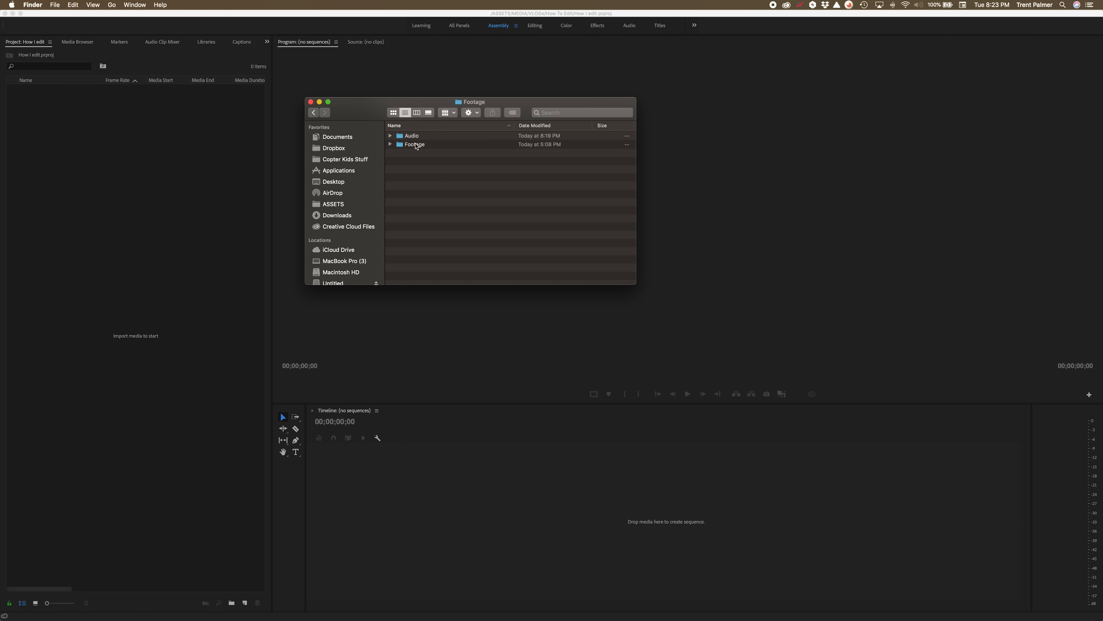
key("super+a")
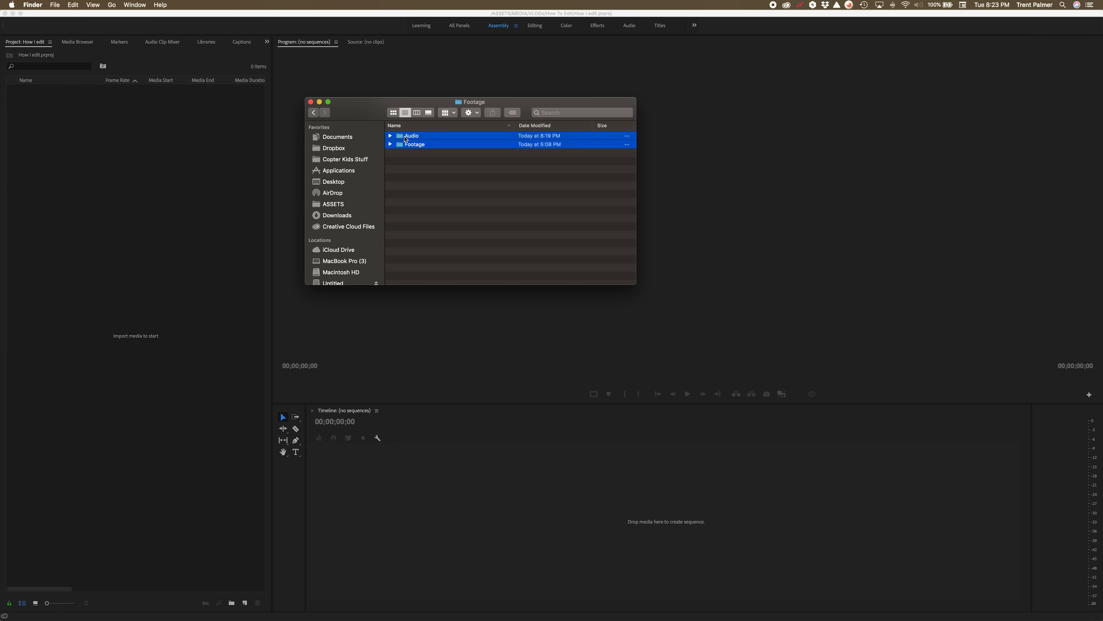
left_click_drag(403, 138, 174, 142)
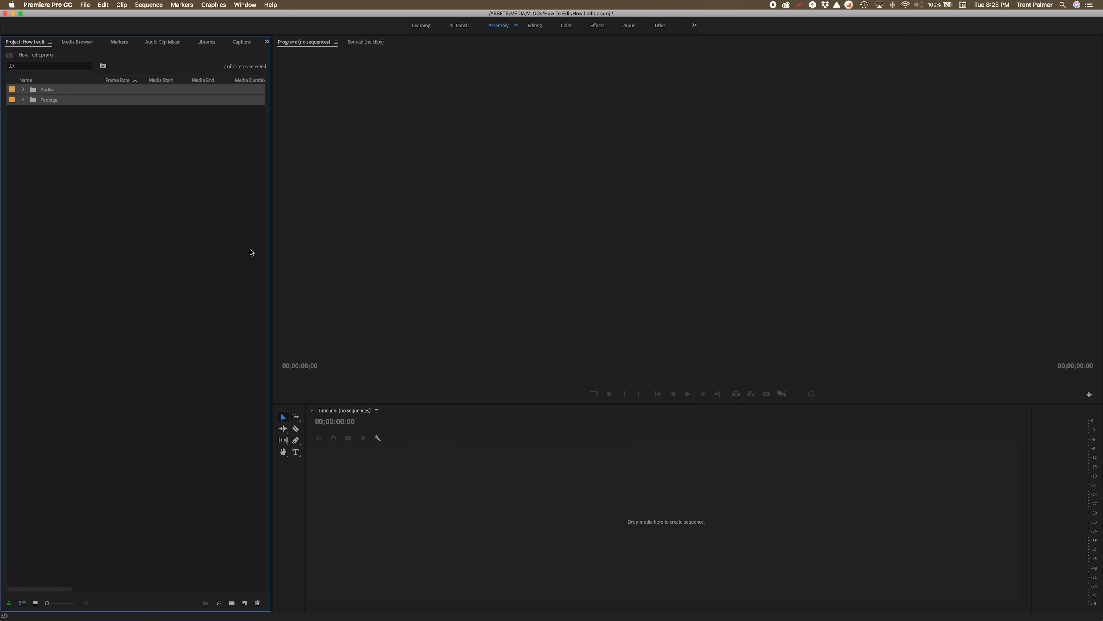
Expand the Footage folder and its Cockpit, GX10, Osmo, Tail and Wing subfolders.
left_click(100, 215)
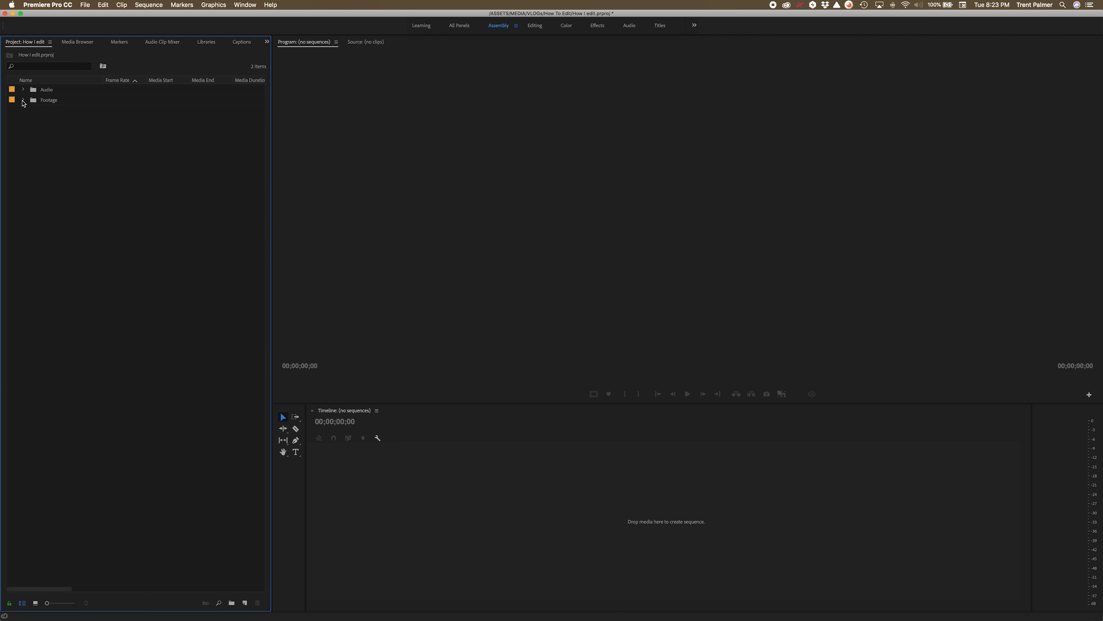
left_click(23, 100)
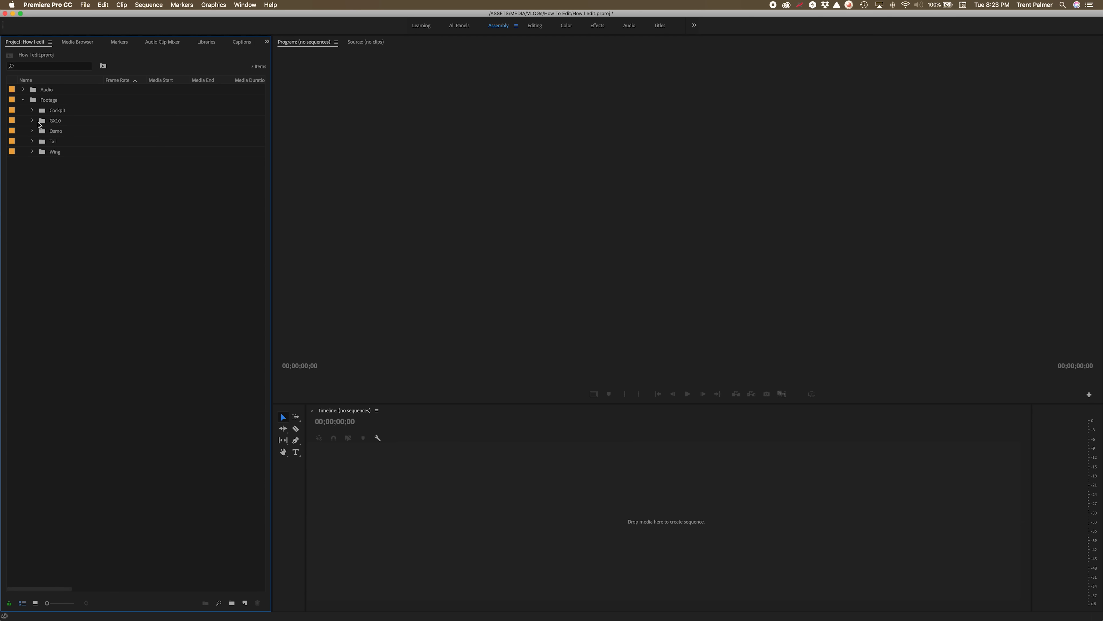
left_click(32, 110)
left_click(32, 141)
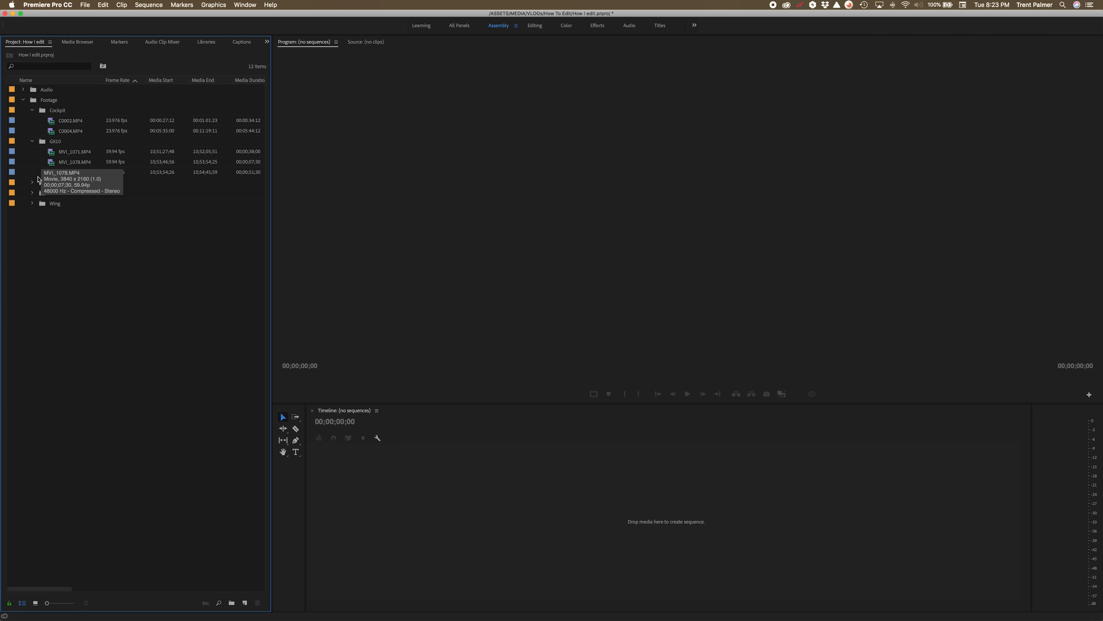
left_click(33, 183)
left_click(33, 214)
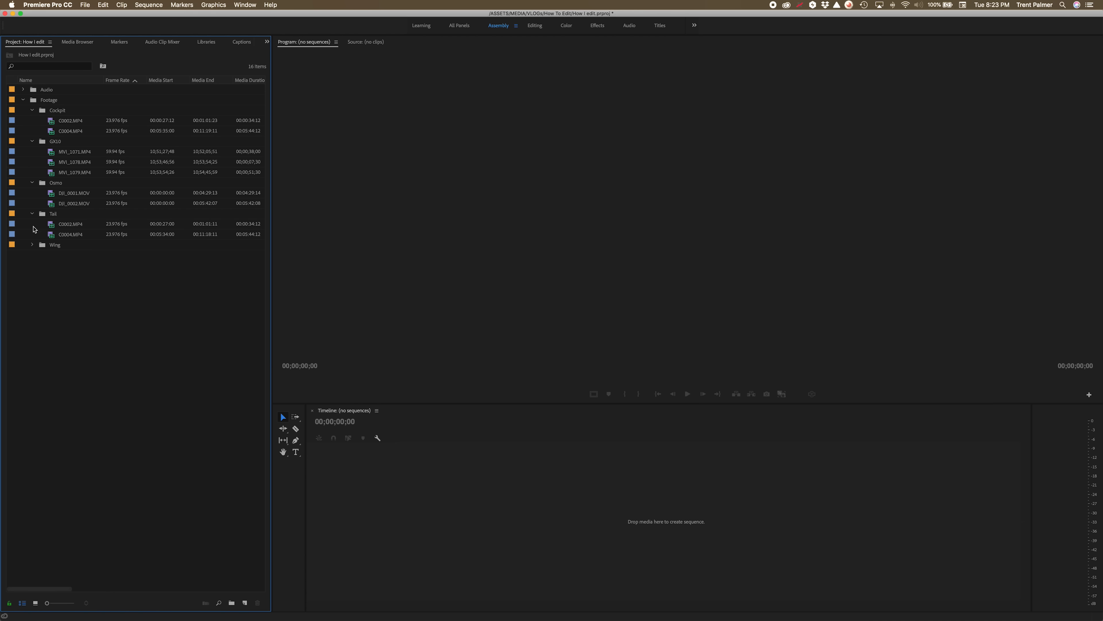
left_click(32, 245)
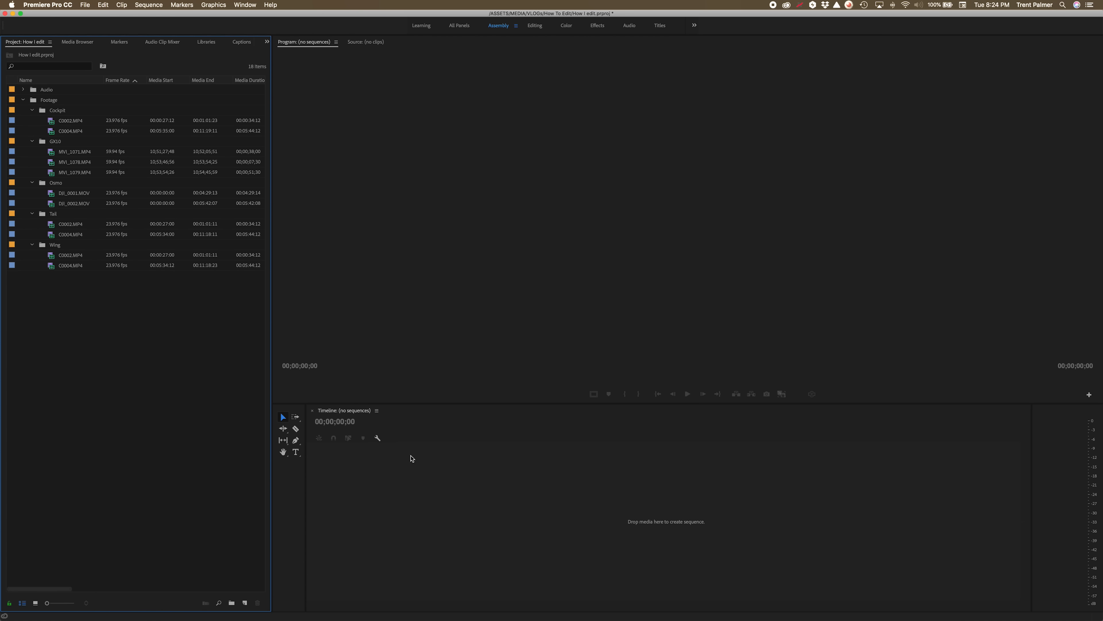
Open MVI_1071.MP4 in the Source monitor and play it.
left_click(456, 486)
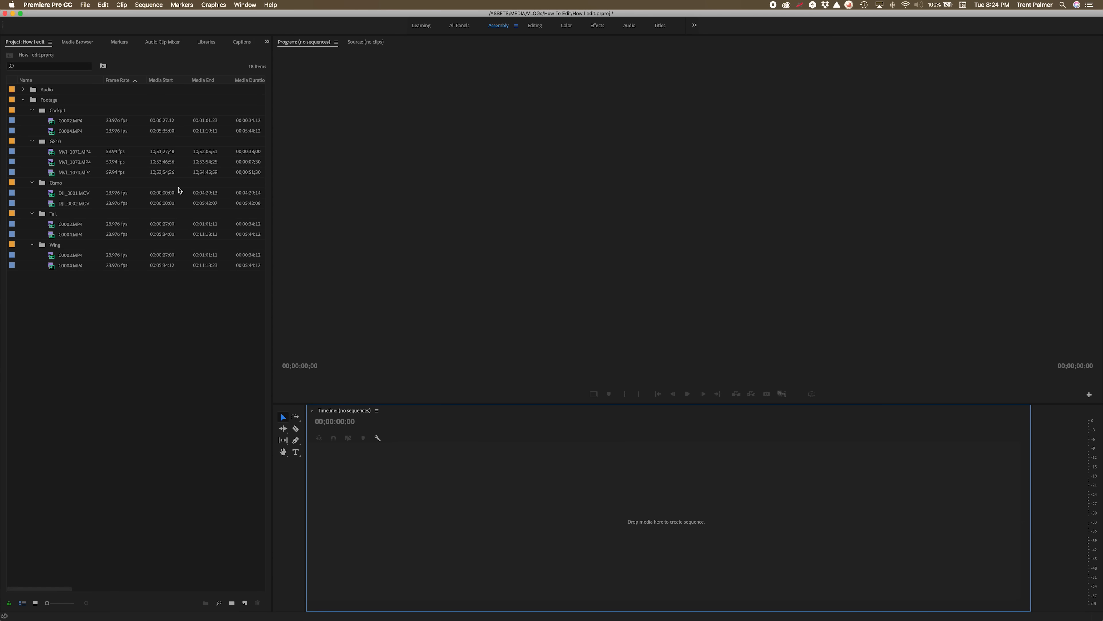
double_click(51, 155)
mouse_move(313, 378)
left_mouse_down()
mouse_move(332, 380)
mouse_move(317, 379)
left_mouse_up()
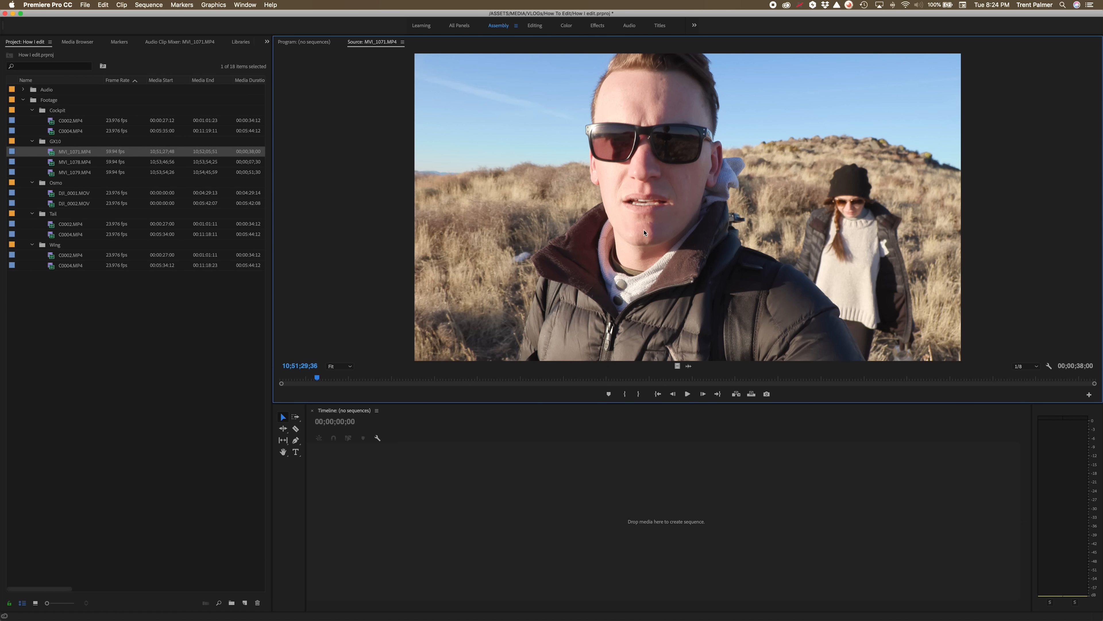
key("space")
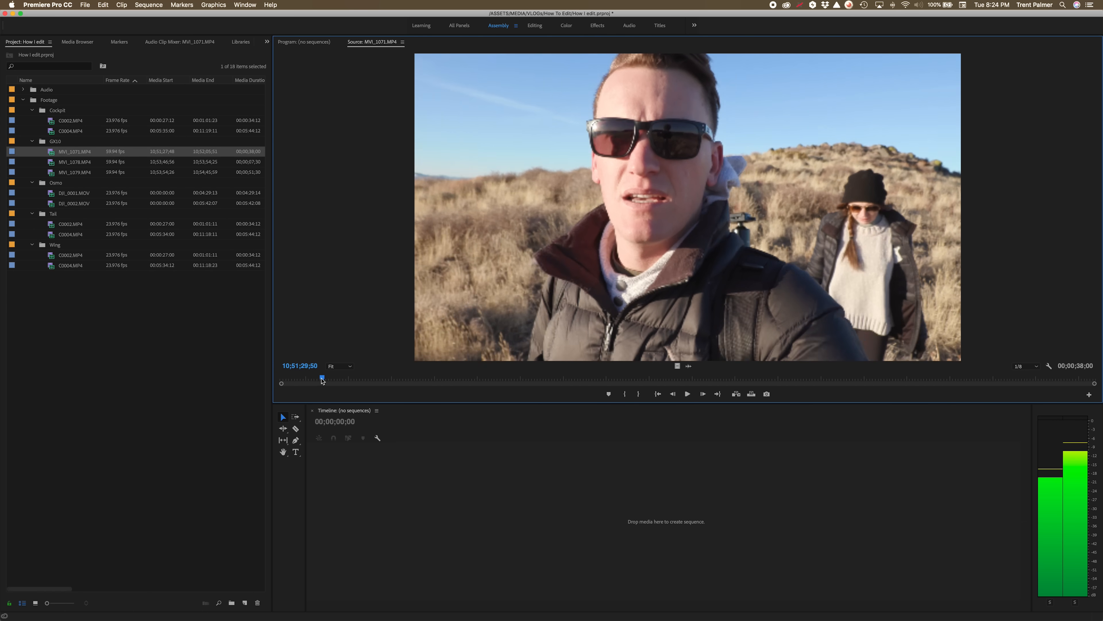
Mark an in point a few seconds into MVI_1071.MP4 and an out point near its end.
left_click_drag(443, 377, 415, 378)
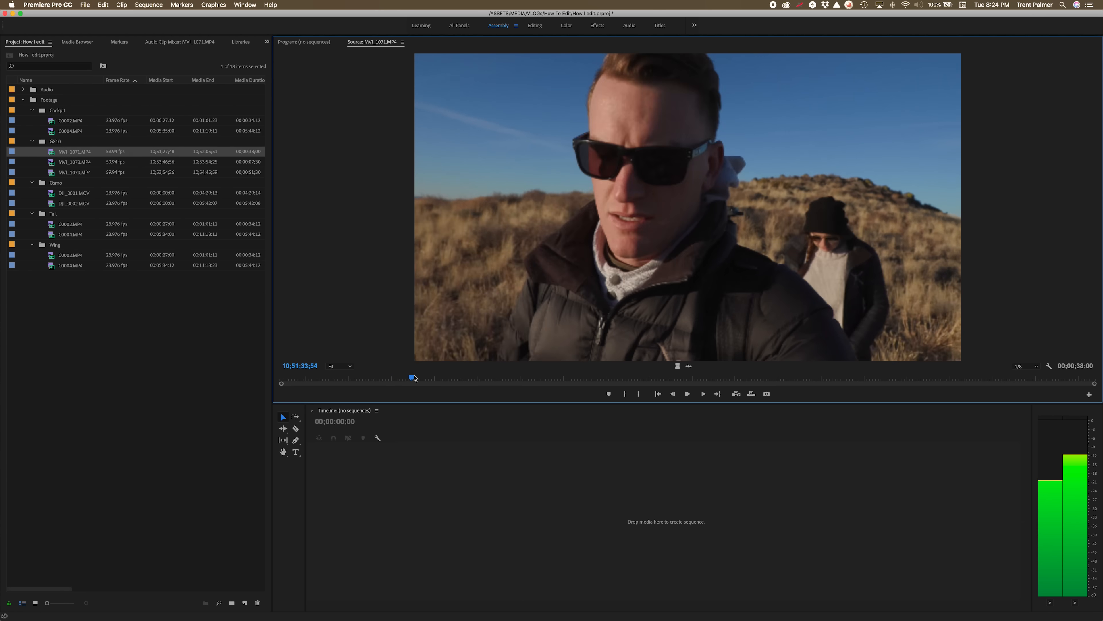
left_click_drag(415, 378, 415, 378)
key("i")
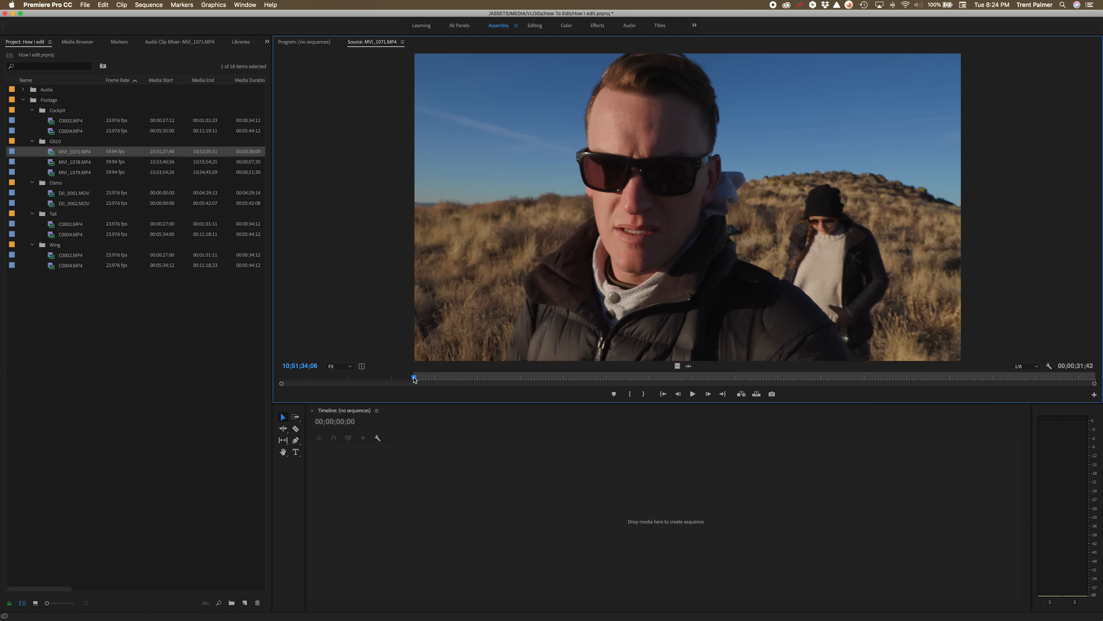
left_click_drag(415, 380, 1037, 382)
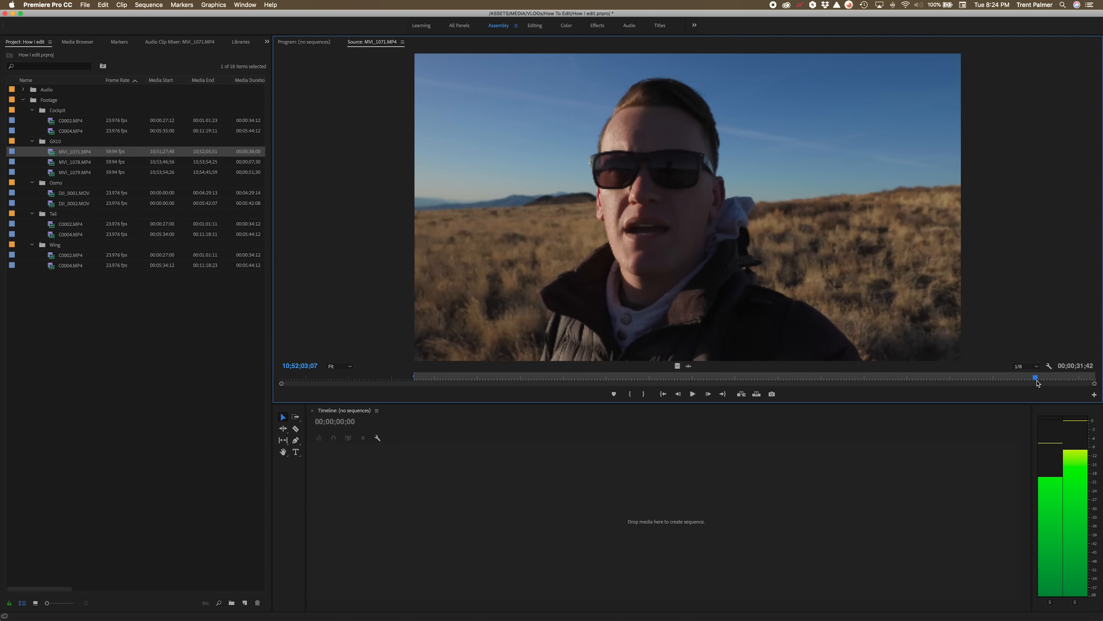
key("o")
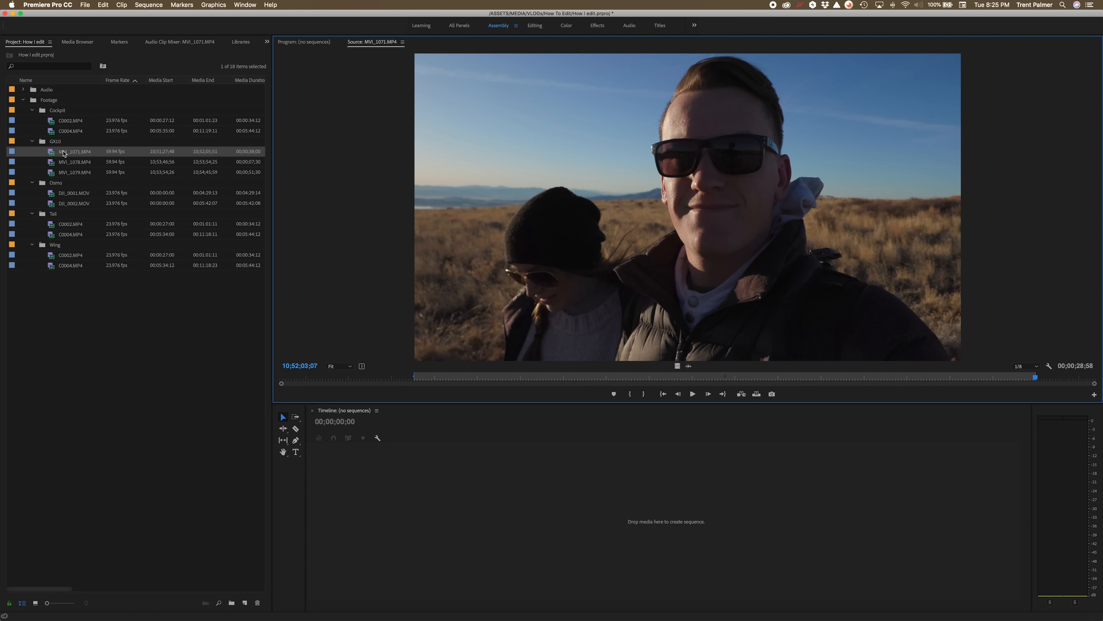
Create a sequence by placing the marked MVI_1071.MP4 range into the empty timeline.
left_click(50, 153)
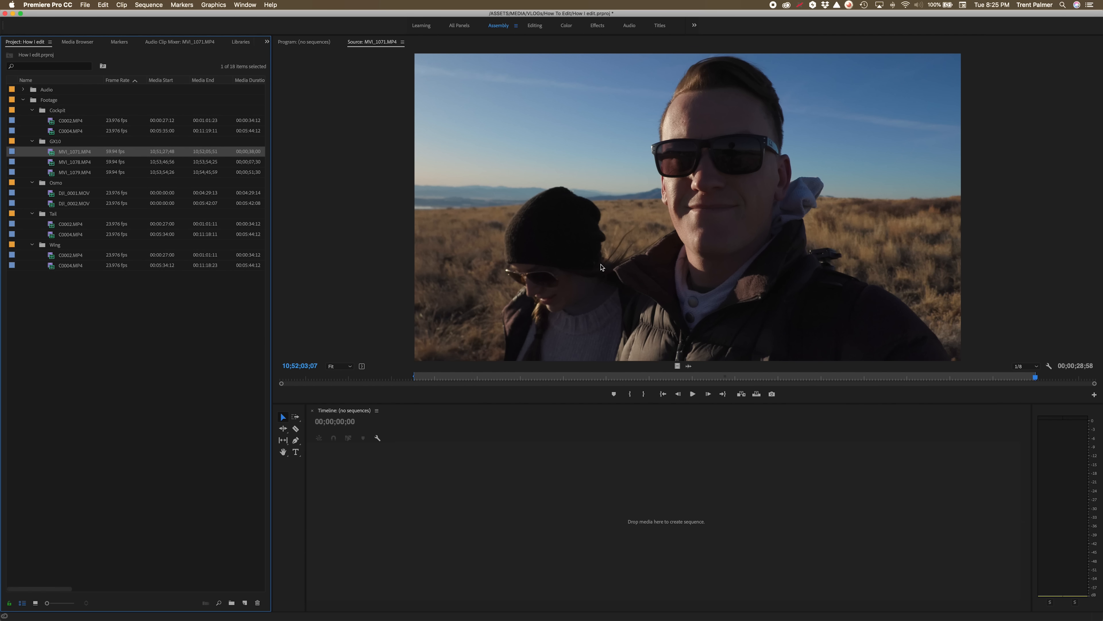
left_click_drag(590, 213, 402, 475)
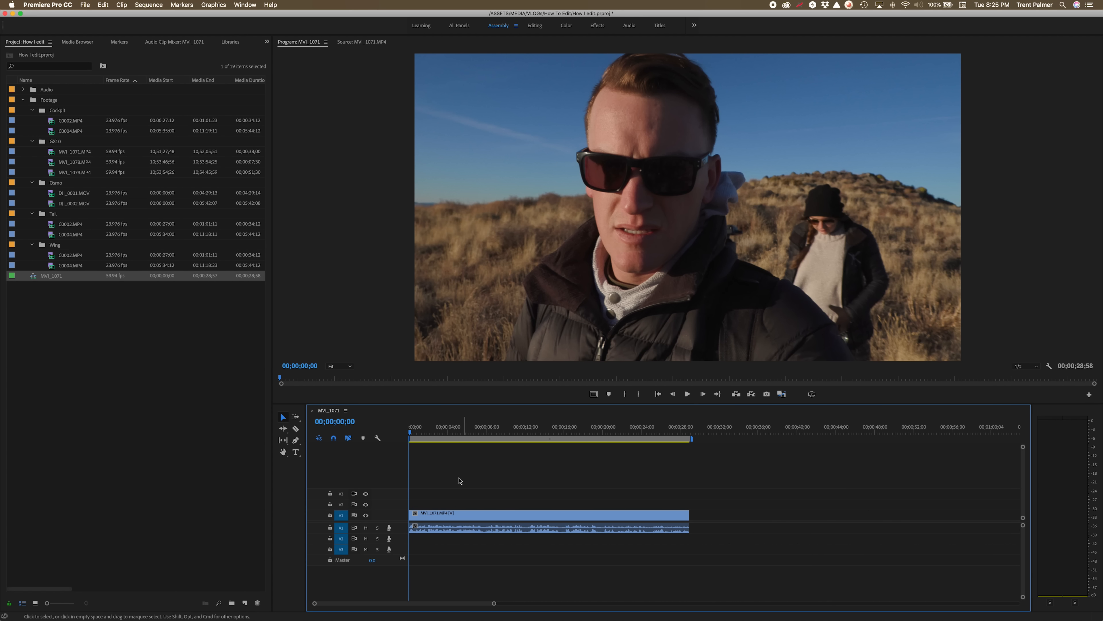
Rename the sequence to How I Edit.
left_click(49, 277)
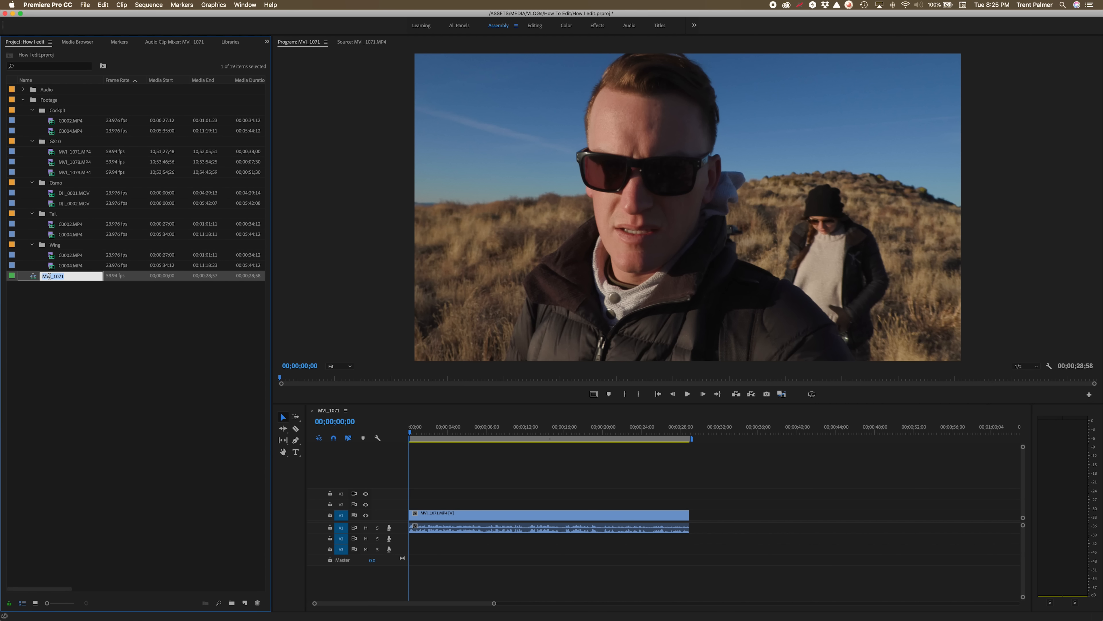
type("How I Edit")
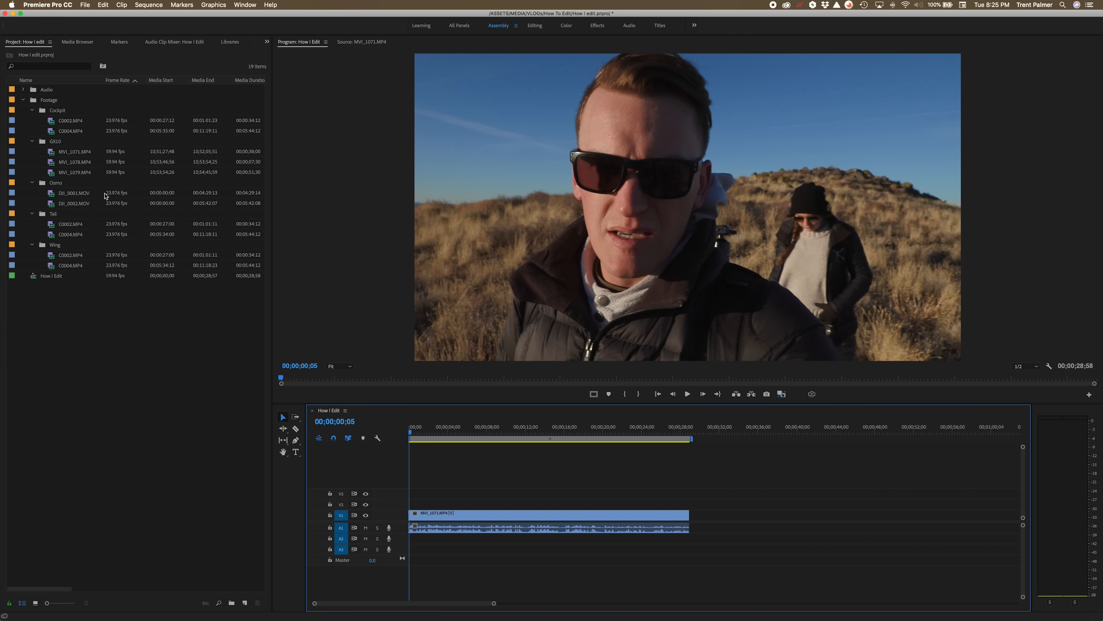
Preview MVI_1079.MP4 and add the marked MVI_1071.MP4 range on video track 2 after the first clip.
double_click(58, 173)
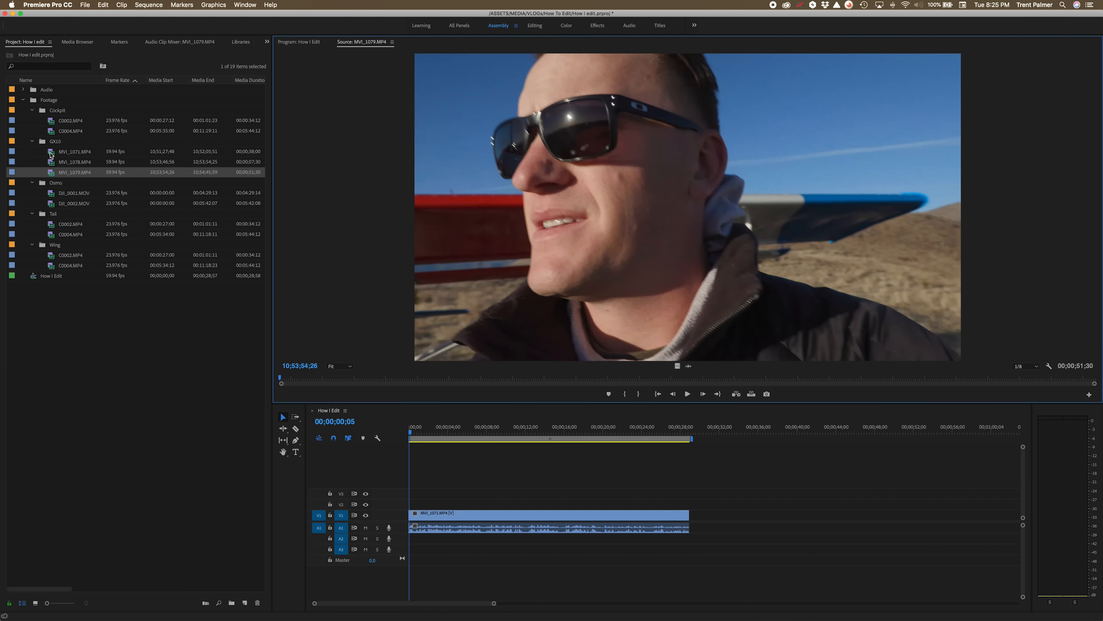
double_click(52, 152)
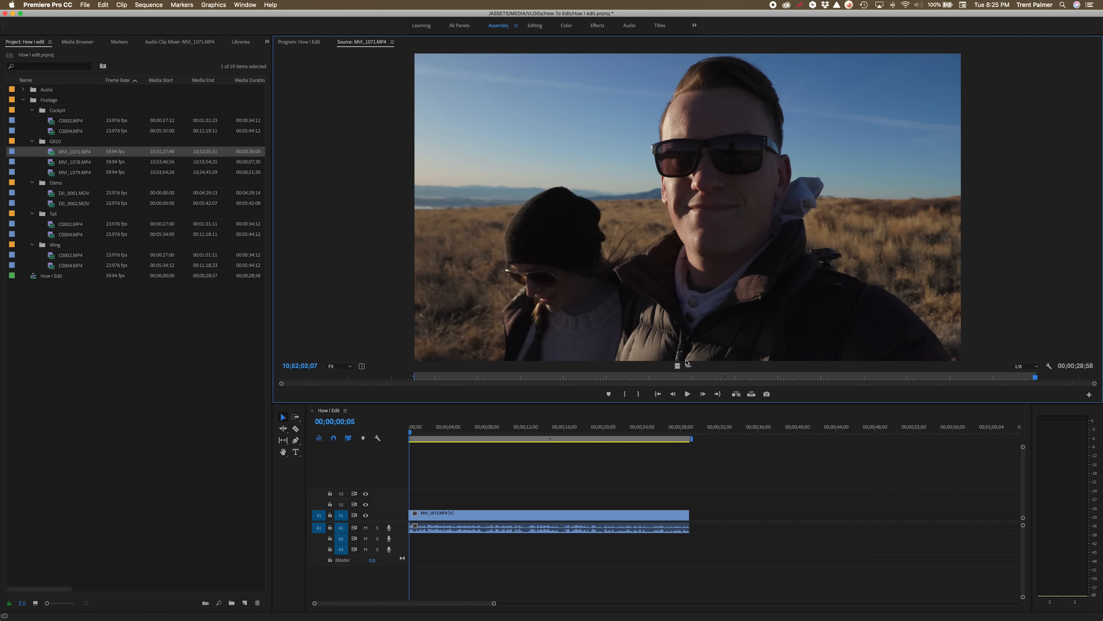
left_click_drag(684, 378, 695, 509)
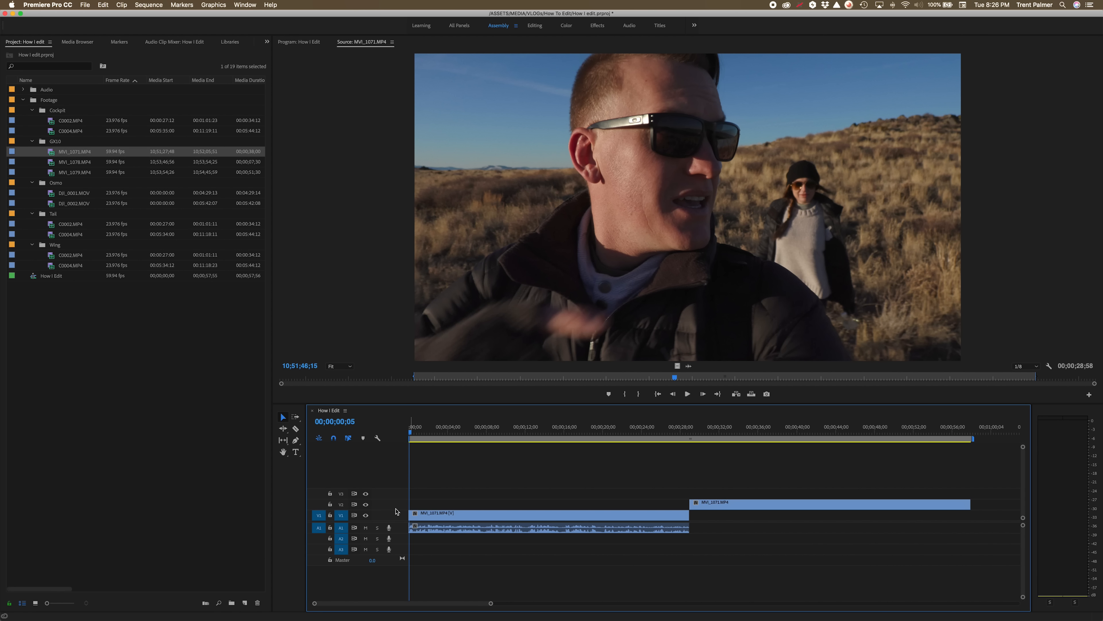
Play back the sequence from different points in the timeline.
left_click(366, 515)
left_click(366, 515)
left_click(453, 430)
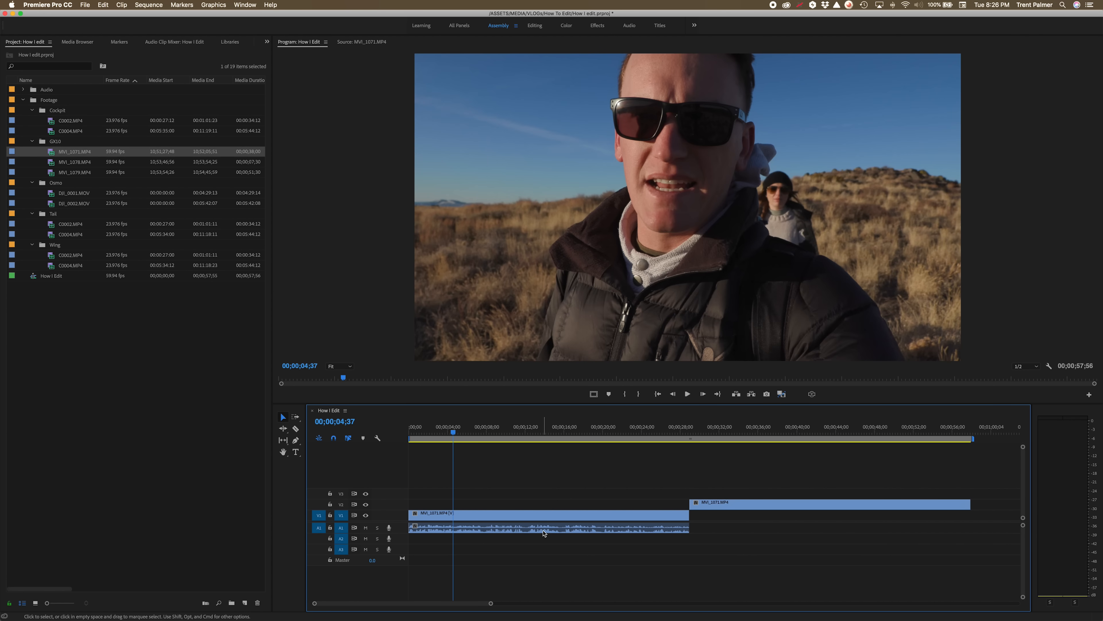
left_click(716, 430)
key("space")
scroll(745, 439, "right", 1)
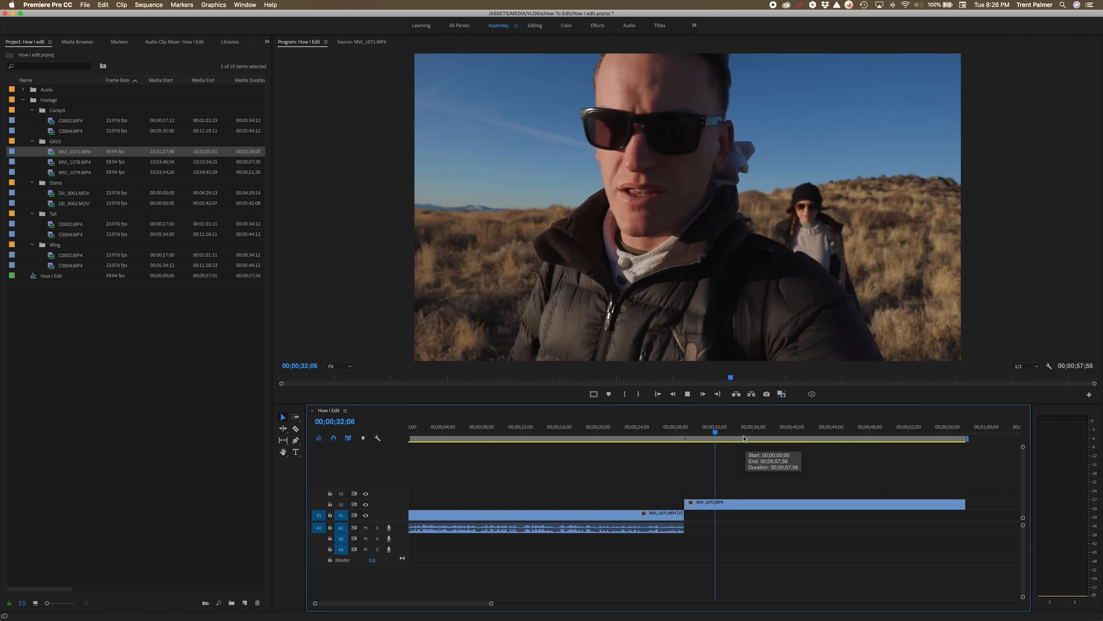
Delete the MVI_1071.MP4 clip on video track 2.
left_click(726, 504)
key("Delete")
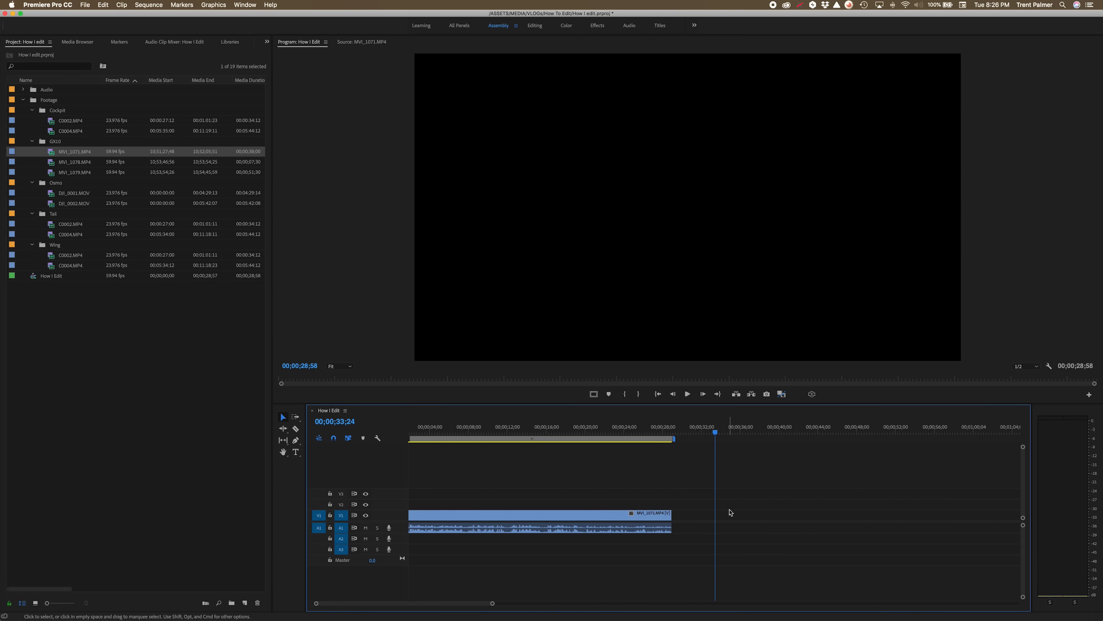
Preview DJI_0001.MOV from the Osmo folder and drag a portion of it into the timeline after the first clip.
double_click(51, 193)
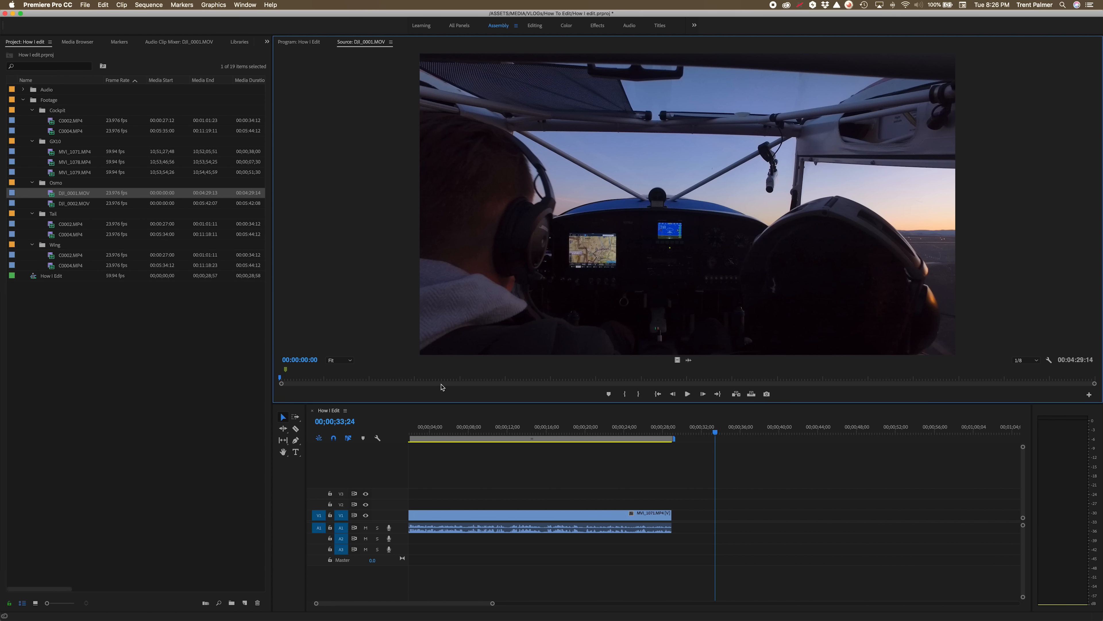
left_click_drag(294, 378, 847, 380)
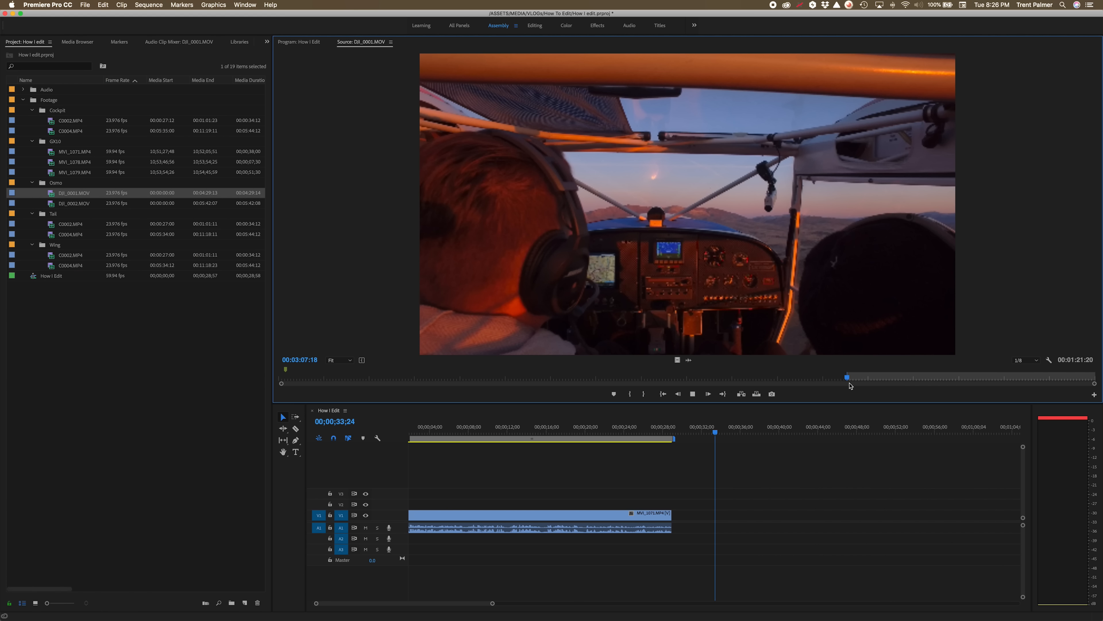
left_click_drag(850, 386, 875, 385)
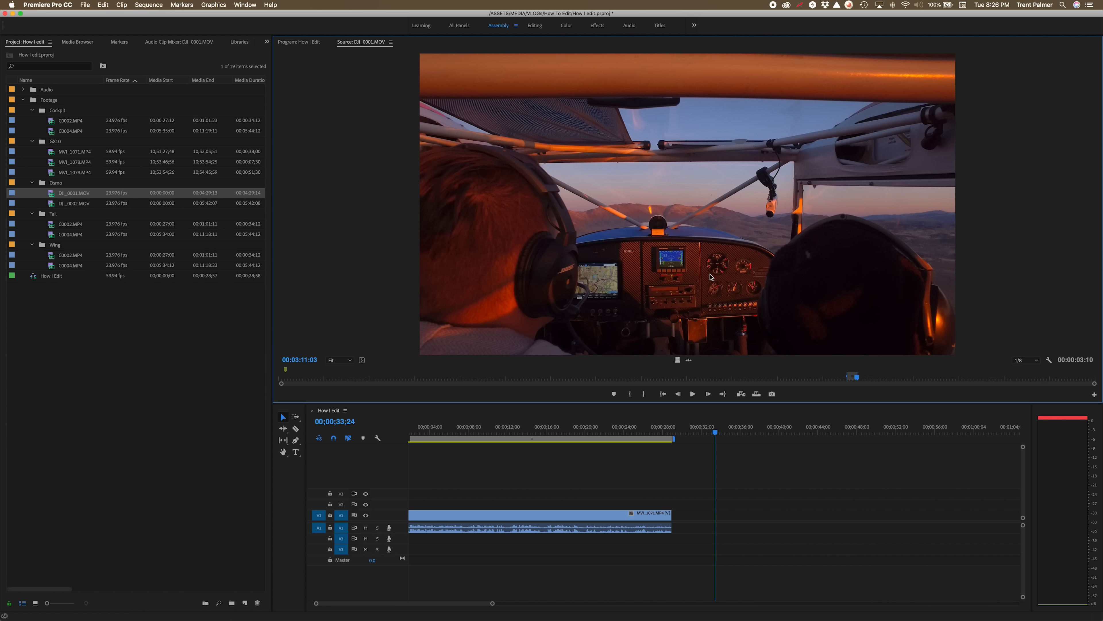
left_click_drag(678, 360, 695, 508)
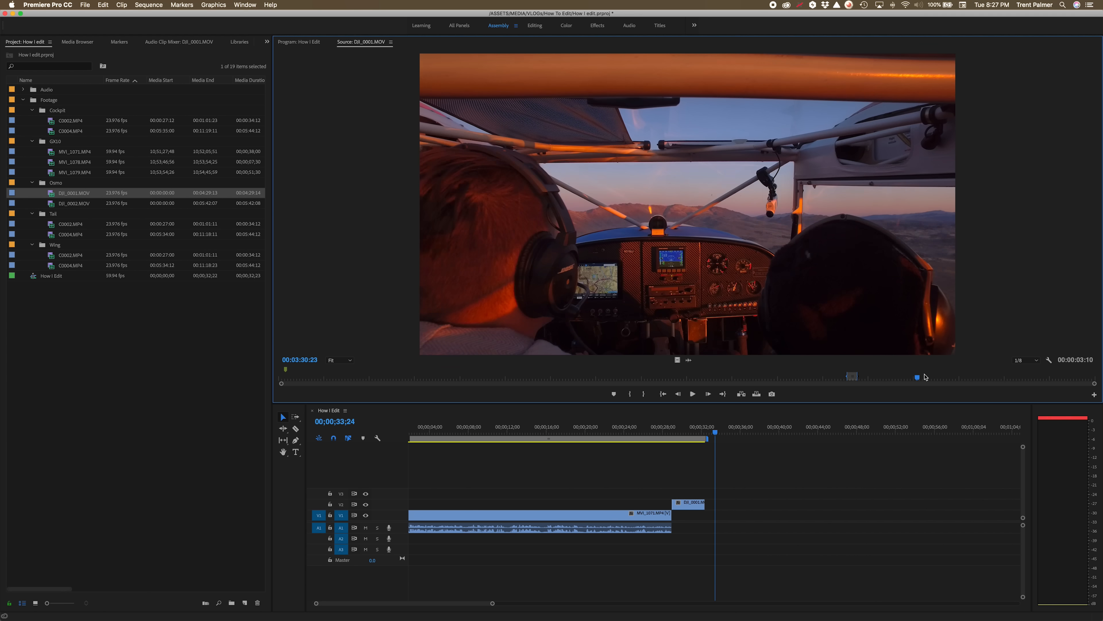
Mark an In and Out range in DJI_0002.MOV and add it to video track 1 after the MVI_1071.MP4 clip.
left_click_drag(956, 374, 1008, 378)
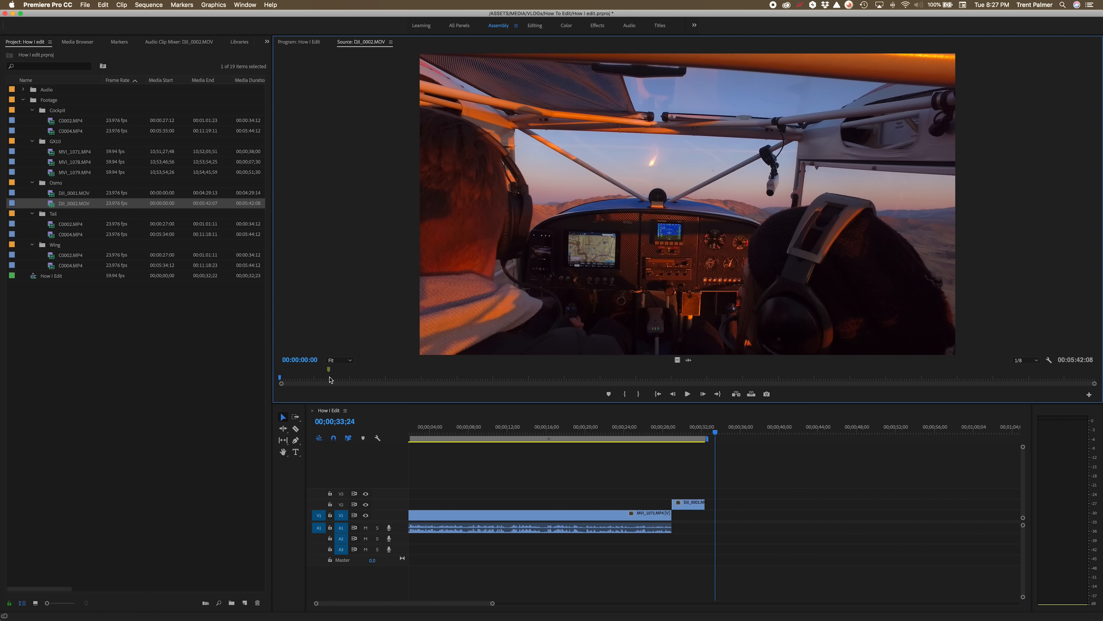
left_click(330, 377)
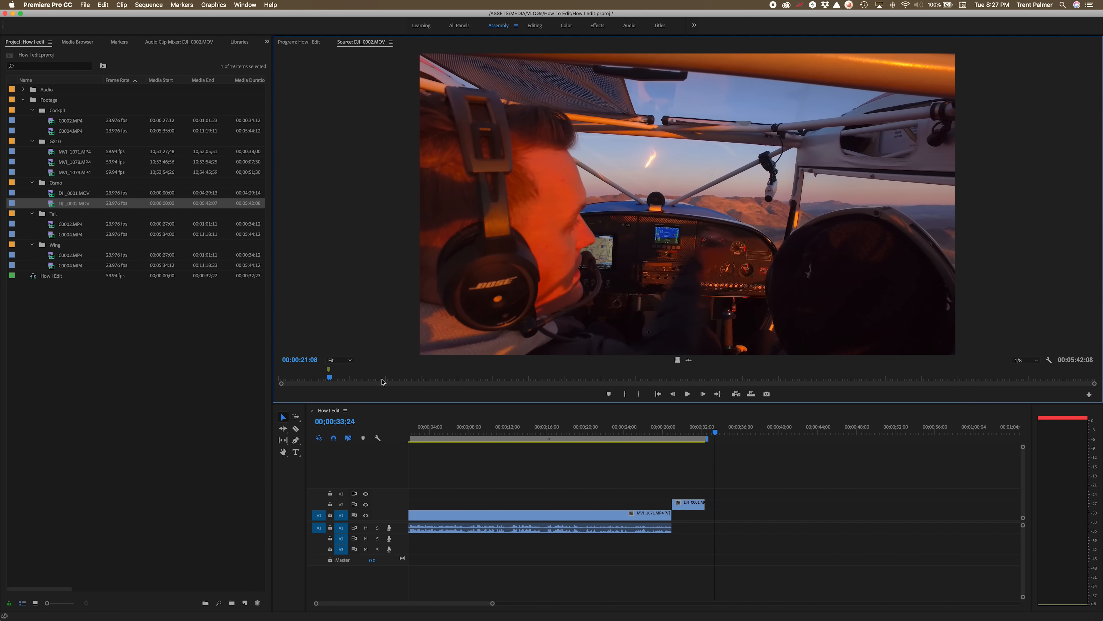
left_click_drag(330, 377, 328, 378)
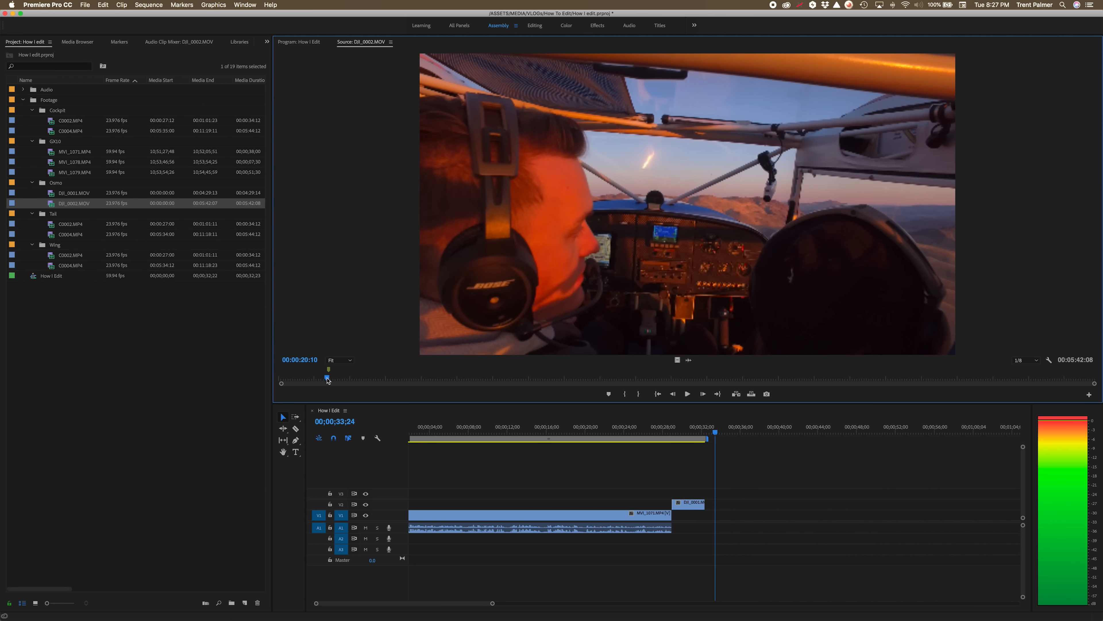
key("i")
key("space")
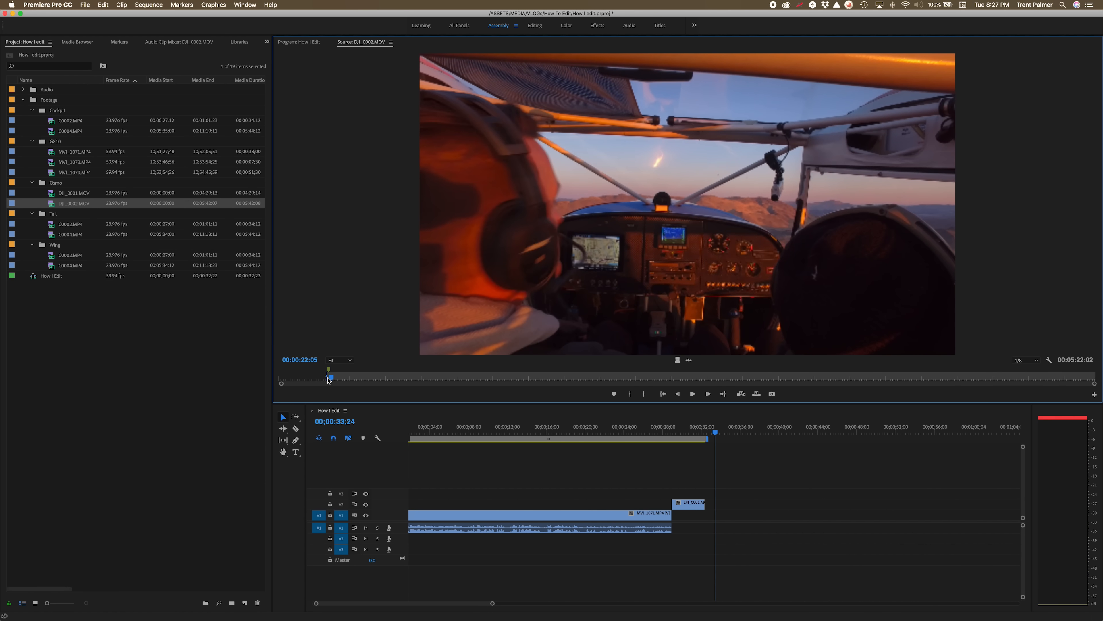
key("o")
left_click_drag(674, 359, 692, 516)
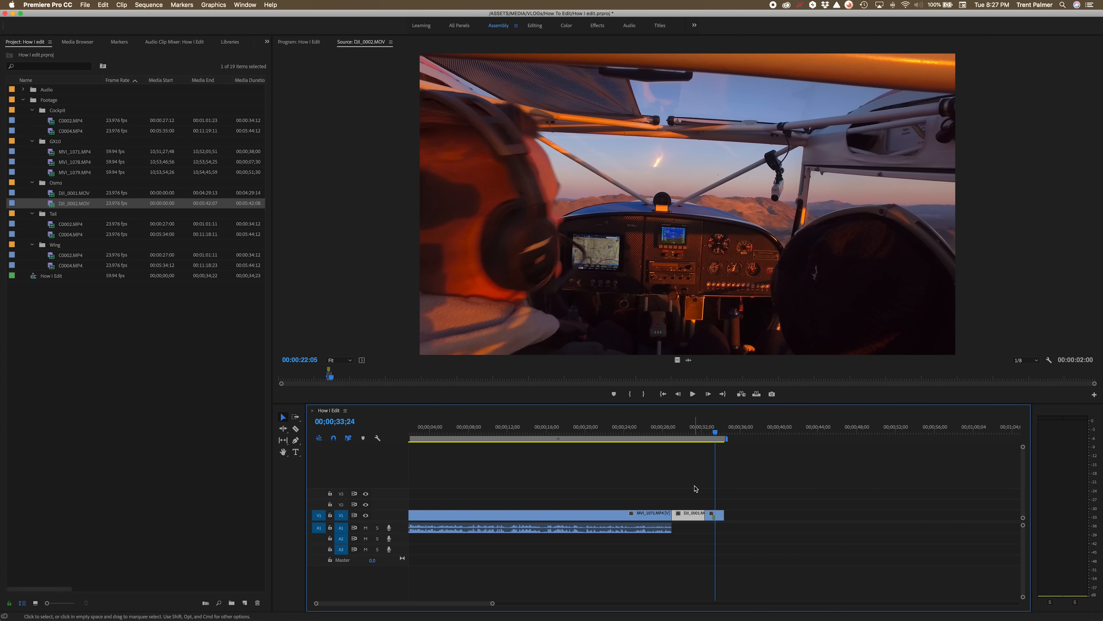
Preview the Soil And Dust by Adi Levi song and place it on audio track 2 starting where the first clip ends.
left_click(710, 431)
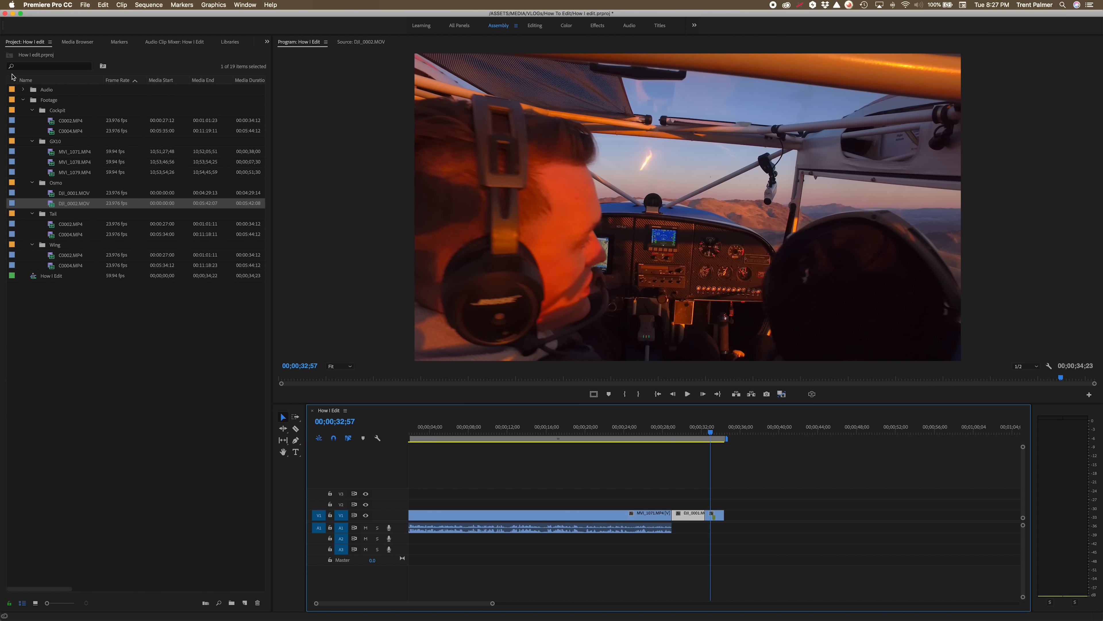
left_click(22, 89)
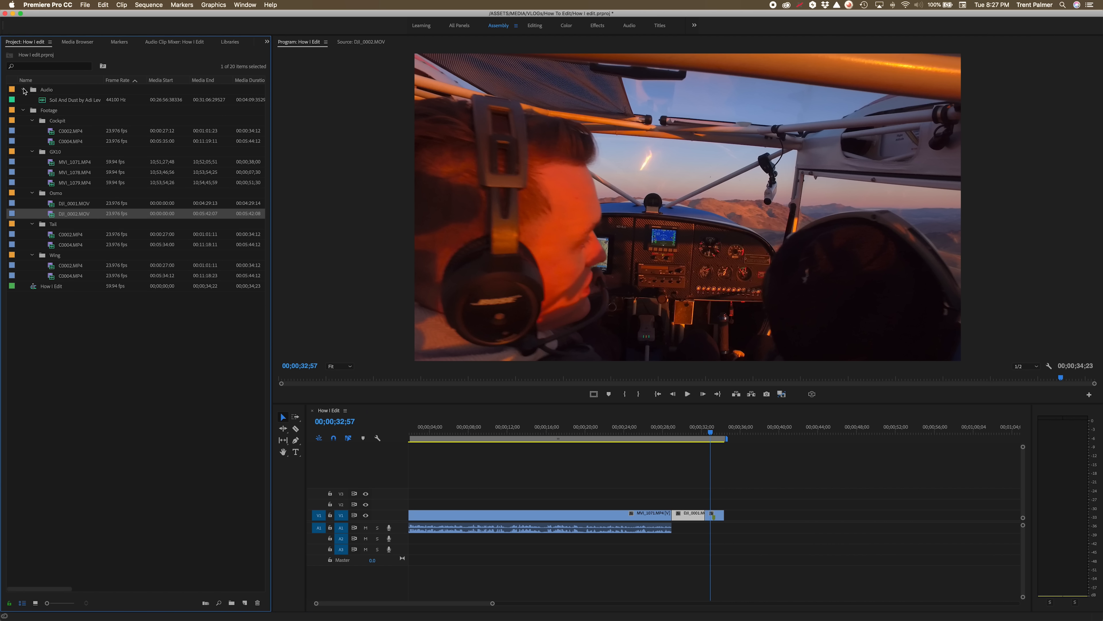
double_click(42, 100)
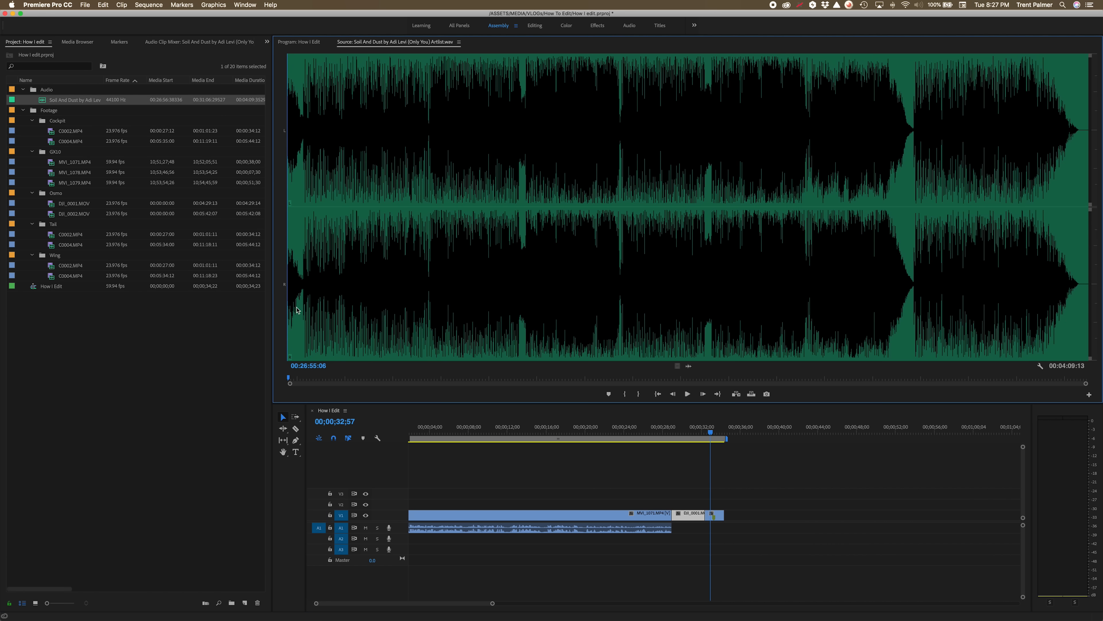
left_click(301, 317)
key("space")
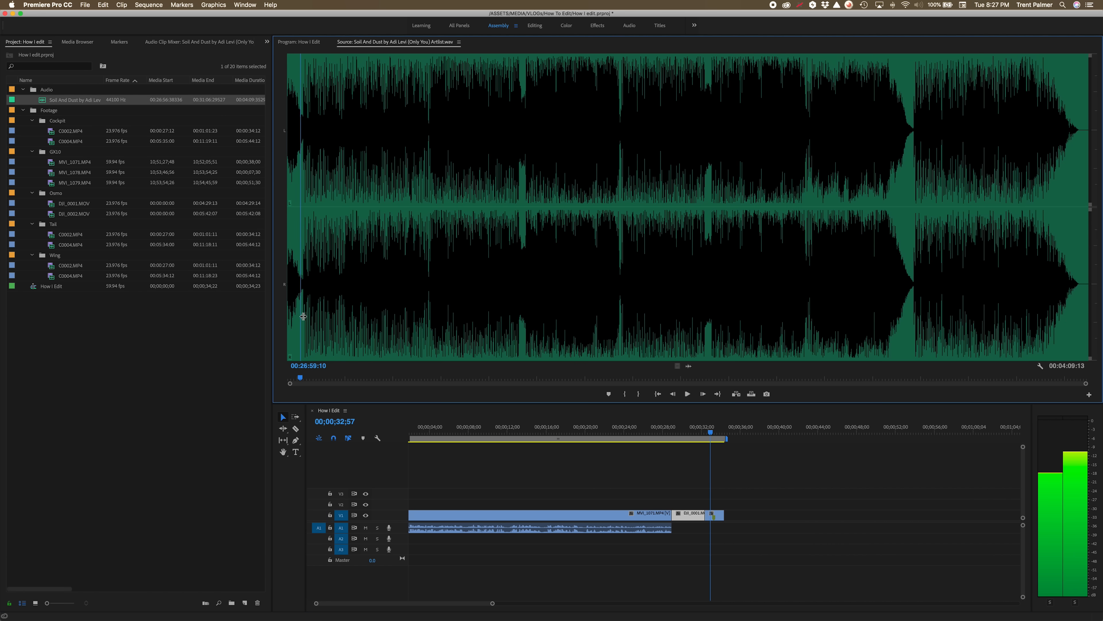
left_click(446, 313)
left_click(426, 313)
left_click_drag(425, 312, 428, 312)
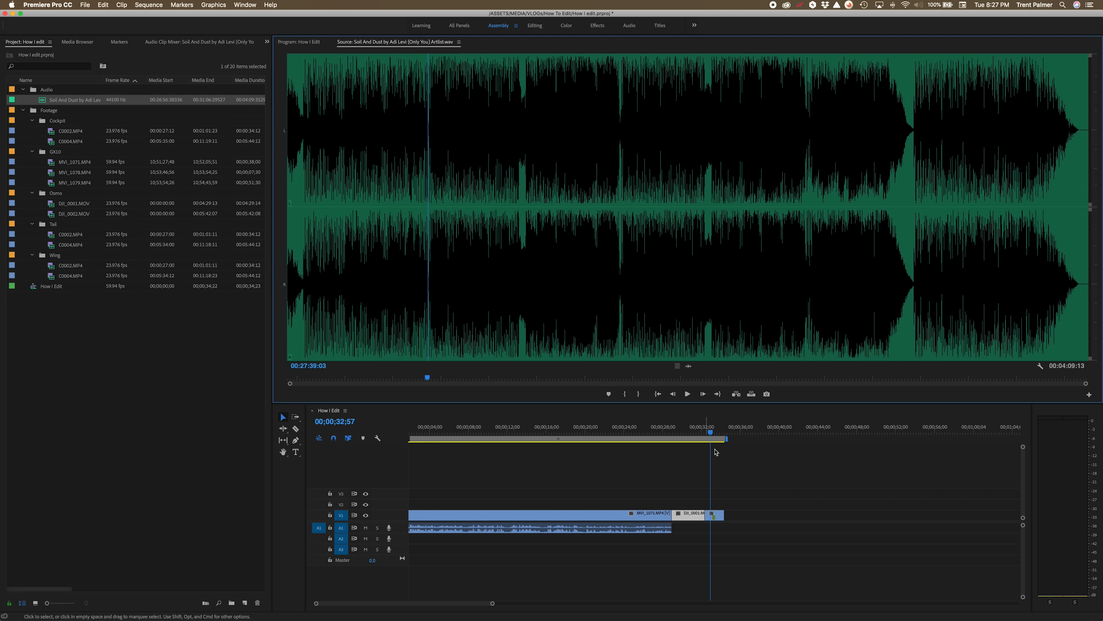
left_click_drag(698, 515, 673, 539)
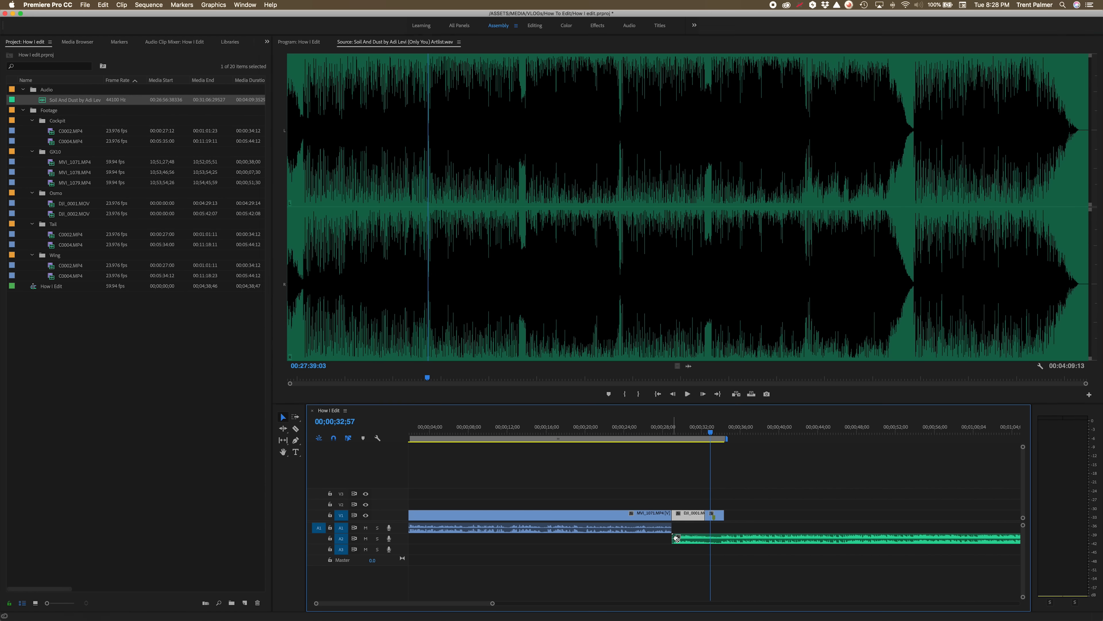
Preview the Cockpit C0004.MP4 clip in the source monitor.
left_click(658, 429)
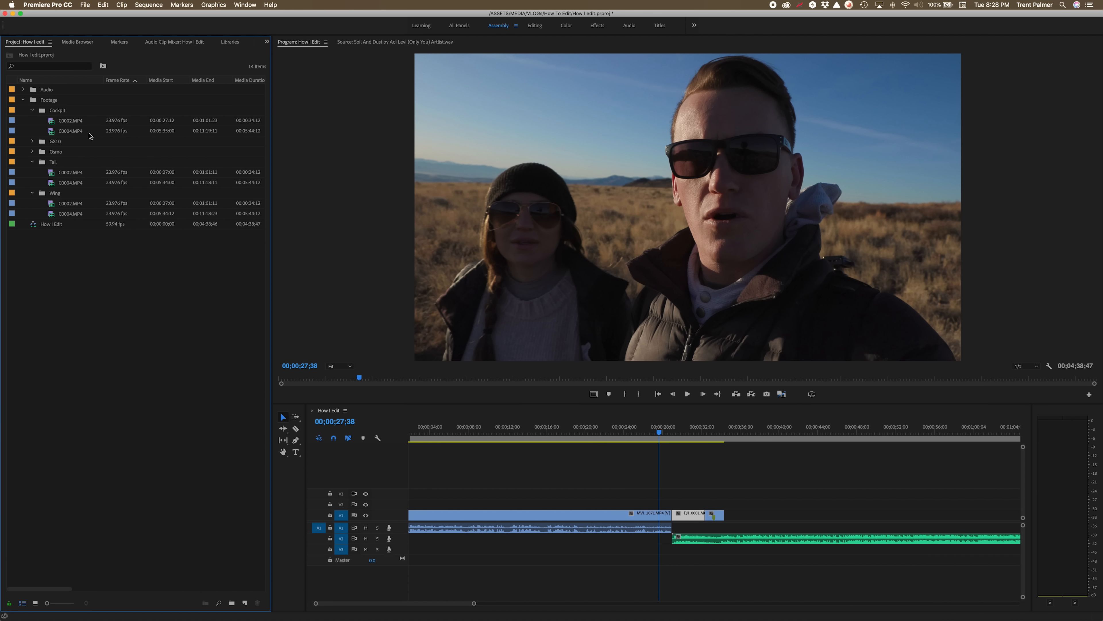
double_click(75, 132)
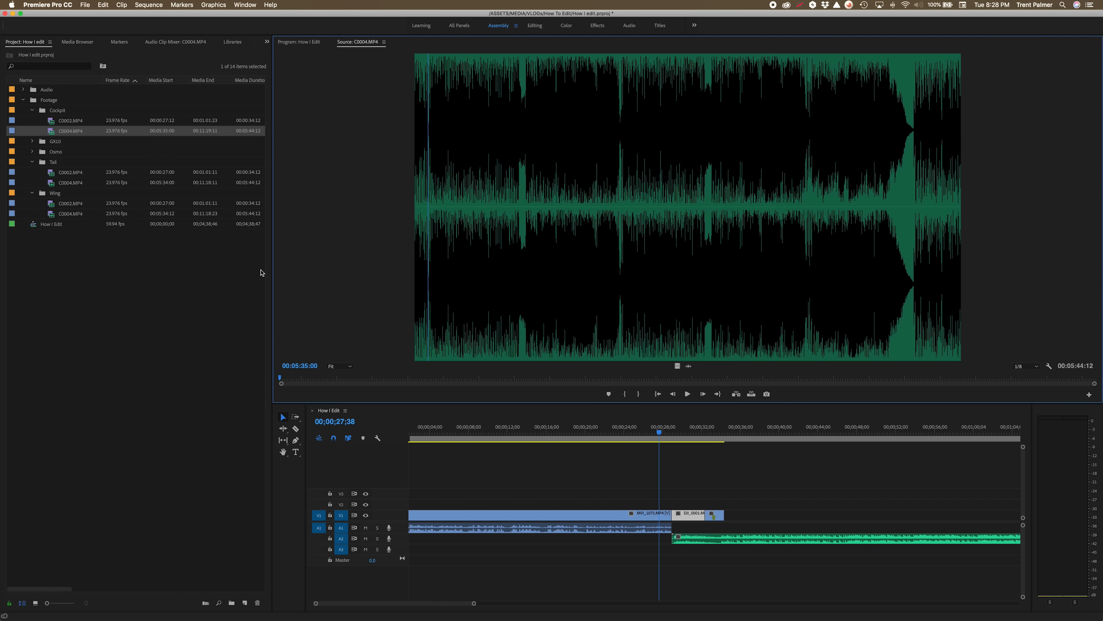
left_click(307, 379)
key("space")
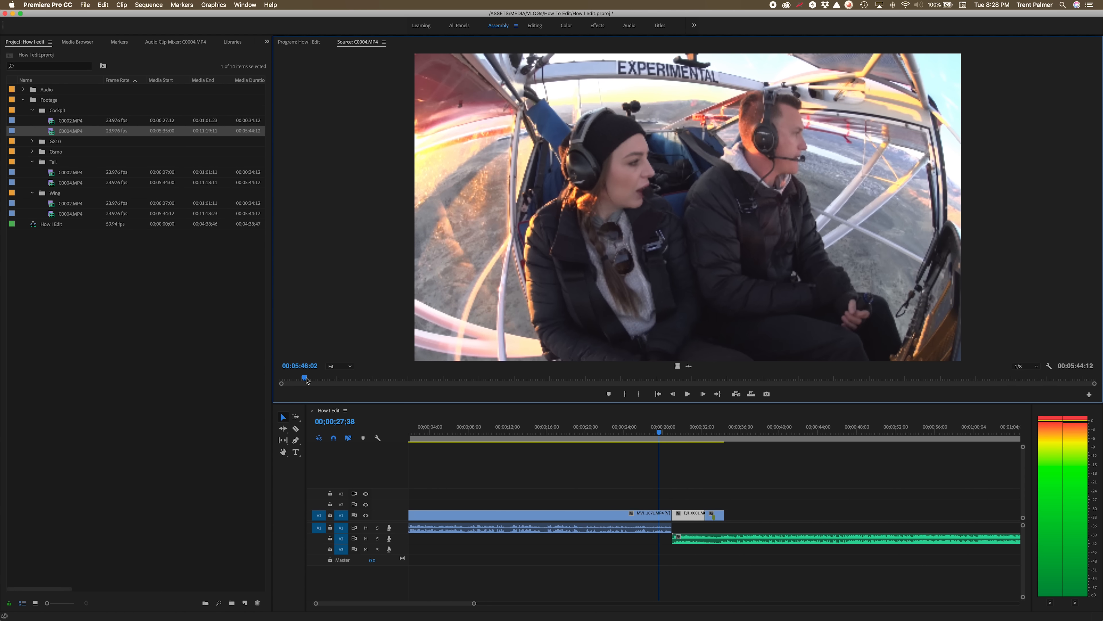
key("space")
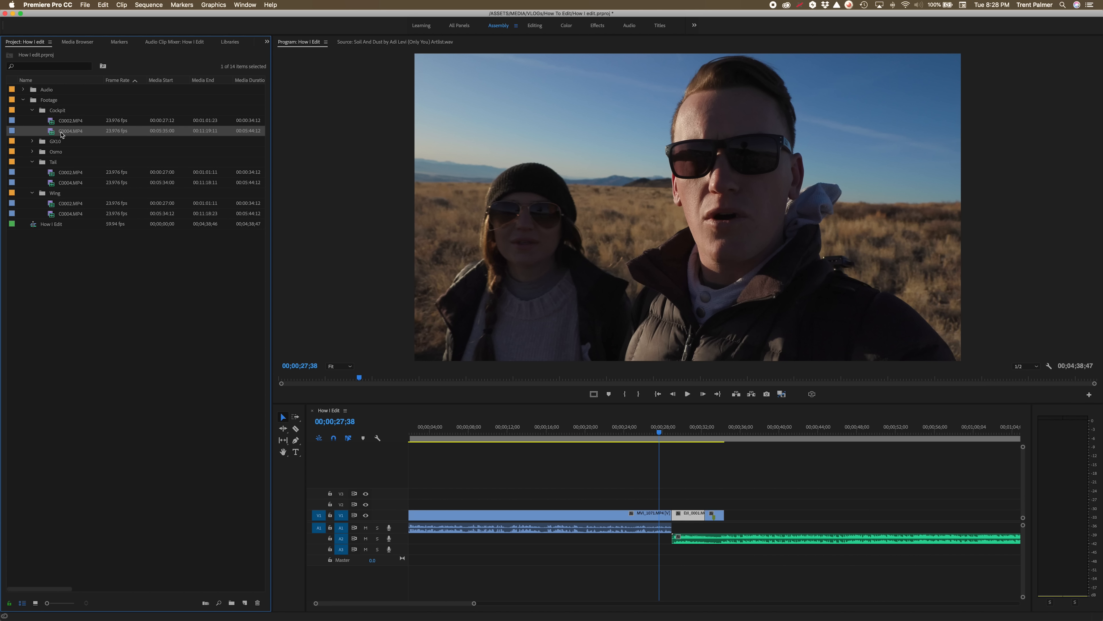
double_click(56, 132)
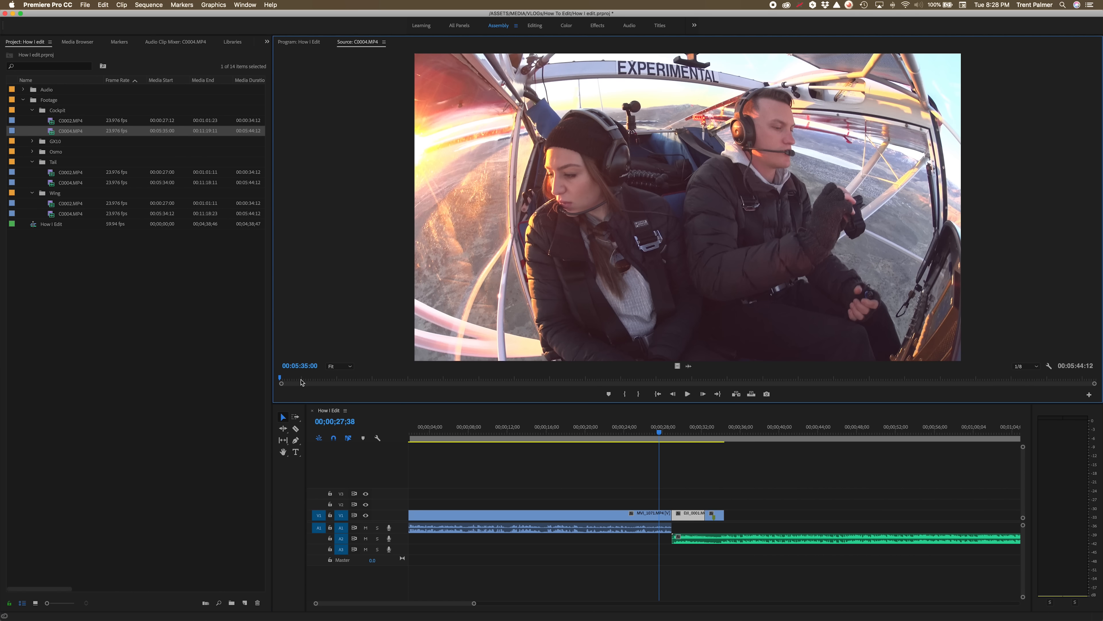
left_click(305, 379)
key("space")
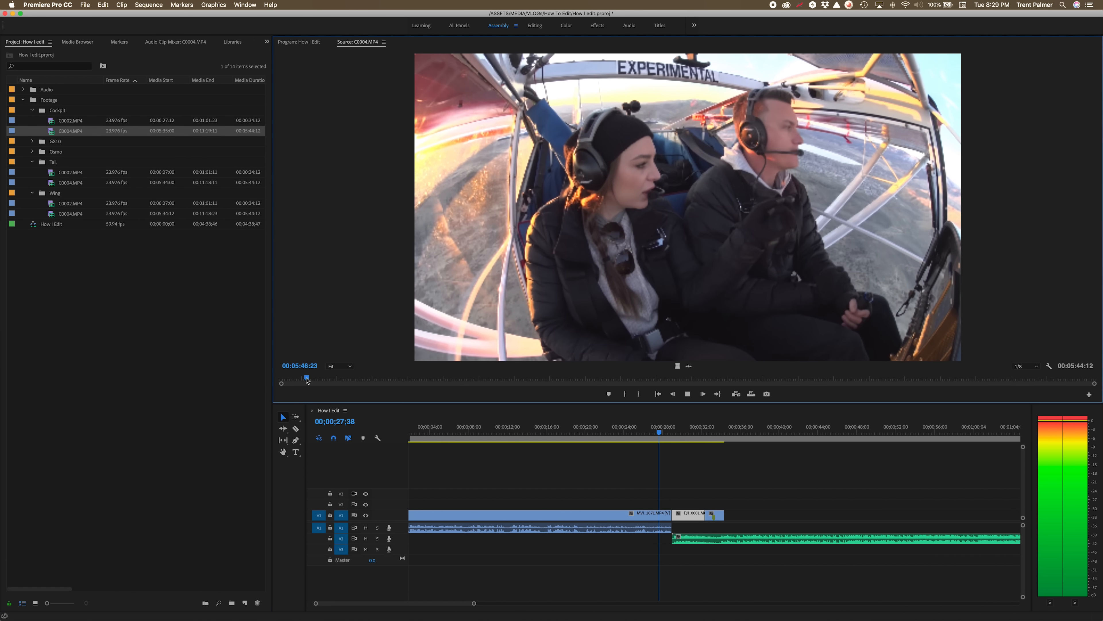
key("space")
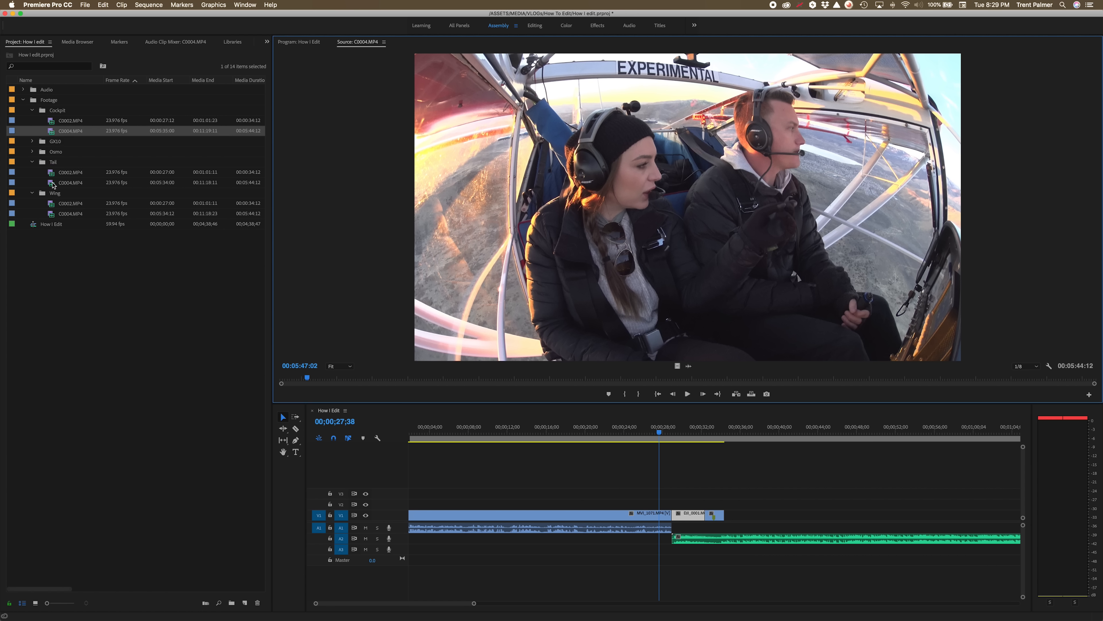
Create a multi-camera source sequence from the Cockpit, Tail and Wing C0004.MP4 clips with default settings.
left_click(51, 183, "super")
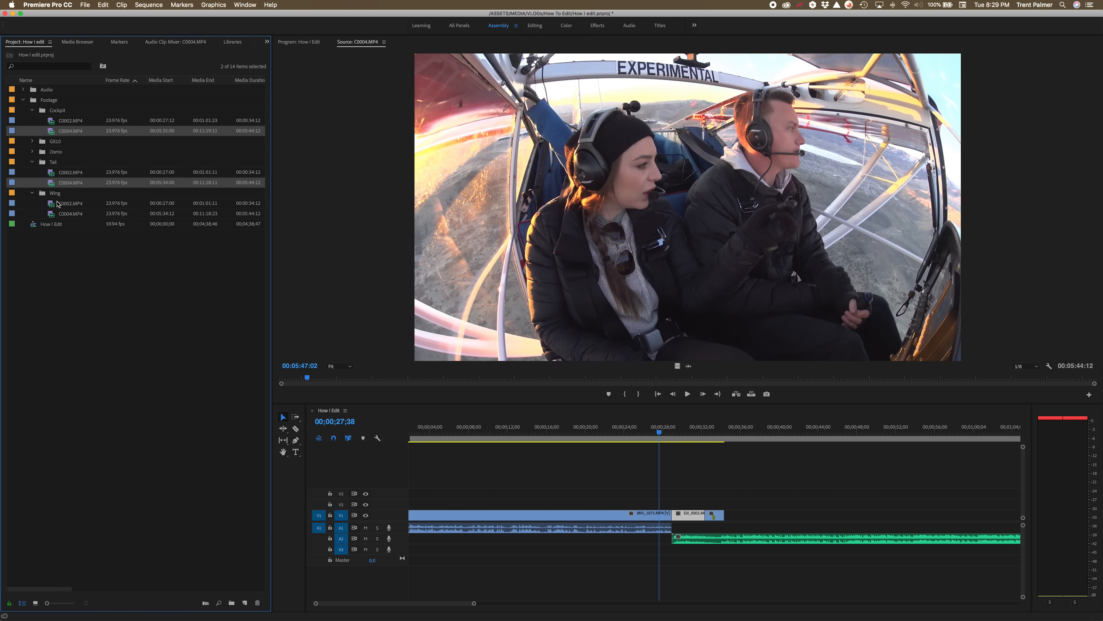
left_click(54, 214, "super")
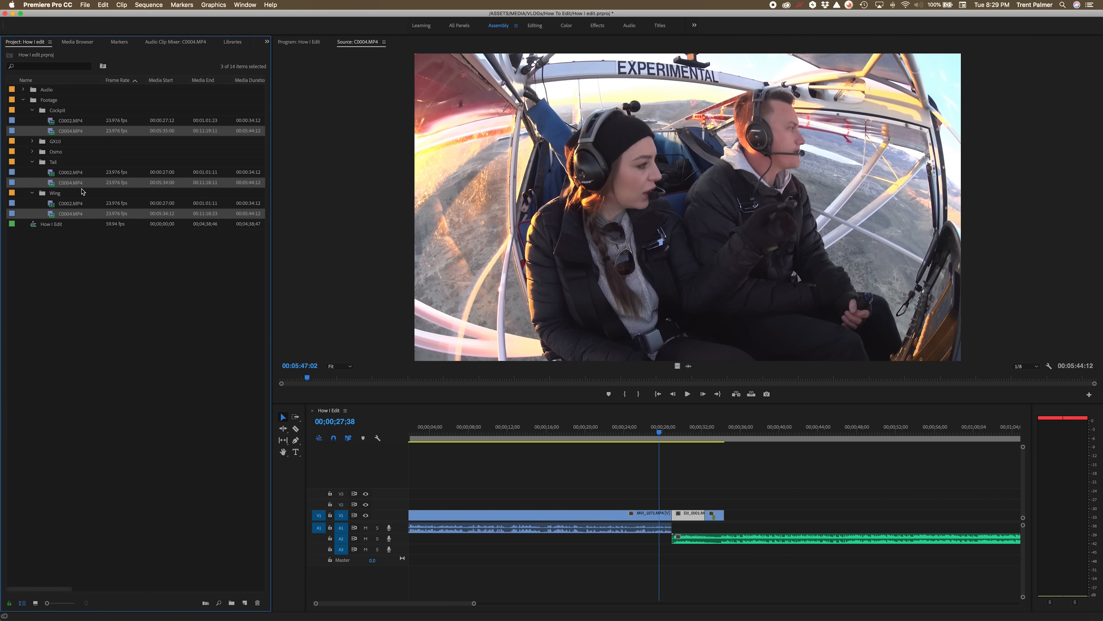
right_click(51, 133)
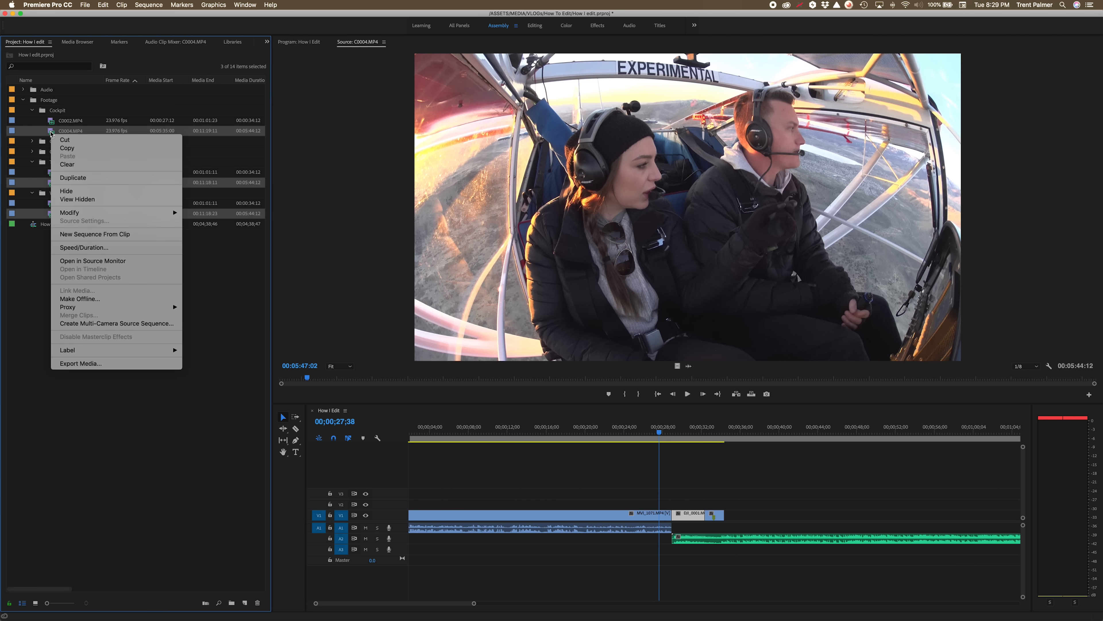
left_click(116, 323)
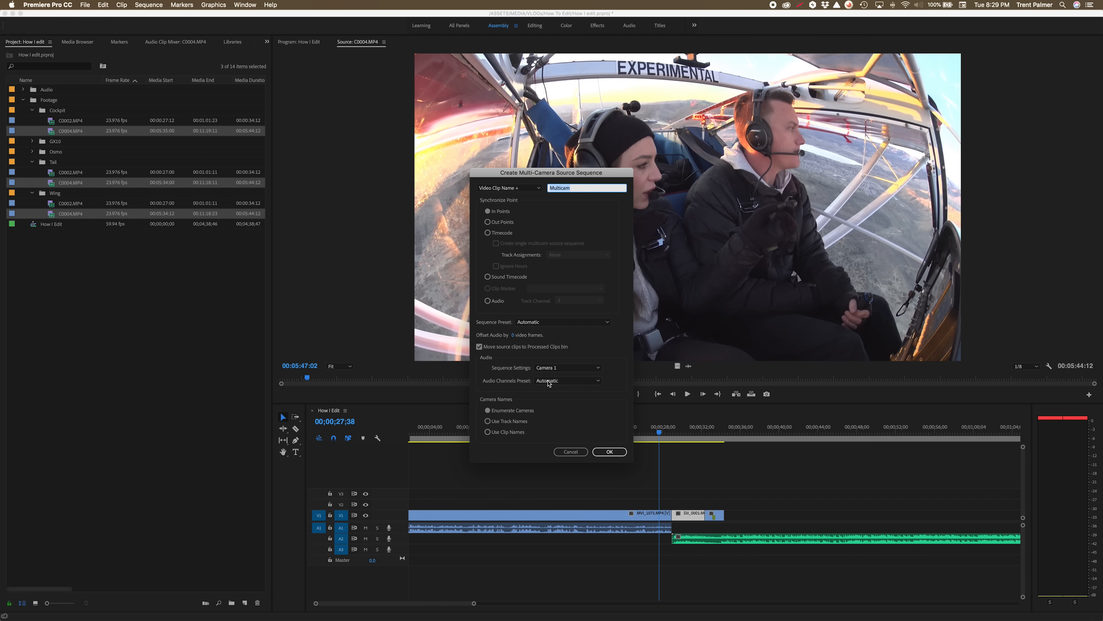
left_click(608, 452)
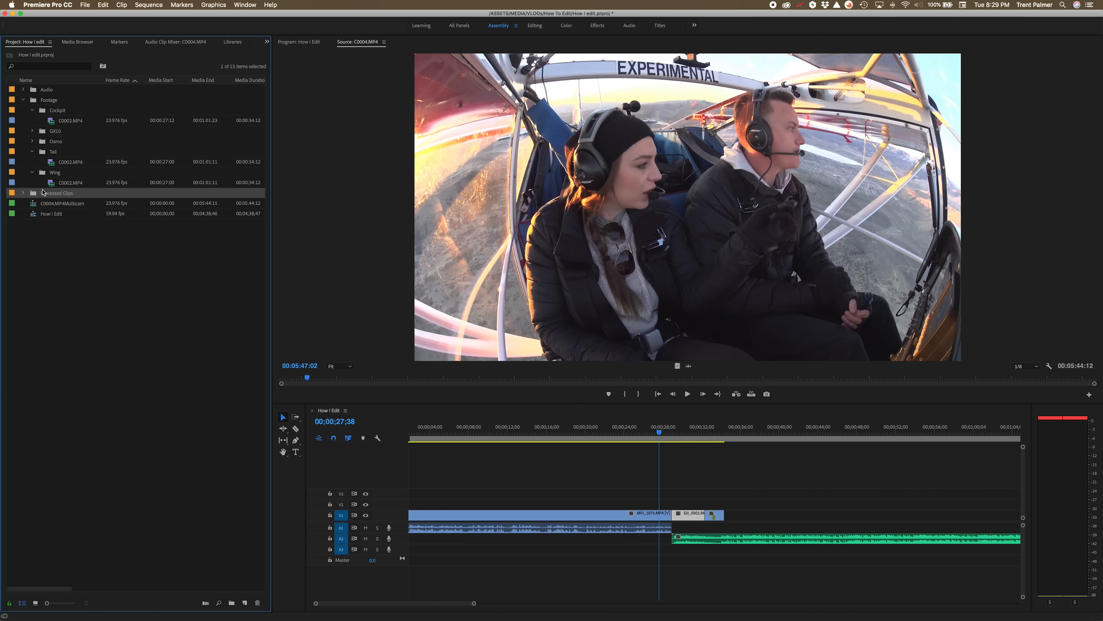
Open the C0004.MP4Multicam sequence in the source monitor and set its playback resolution to 1/4.
left_click(23, 193)
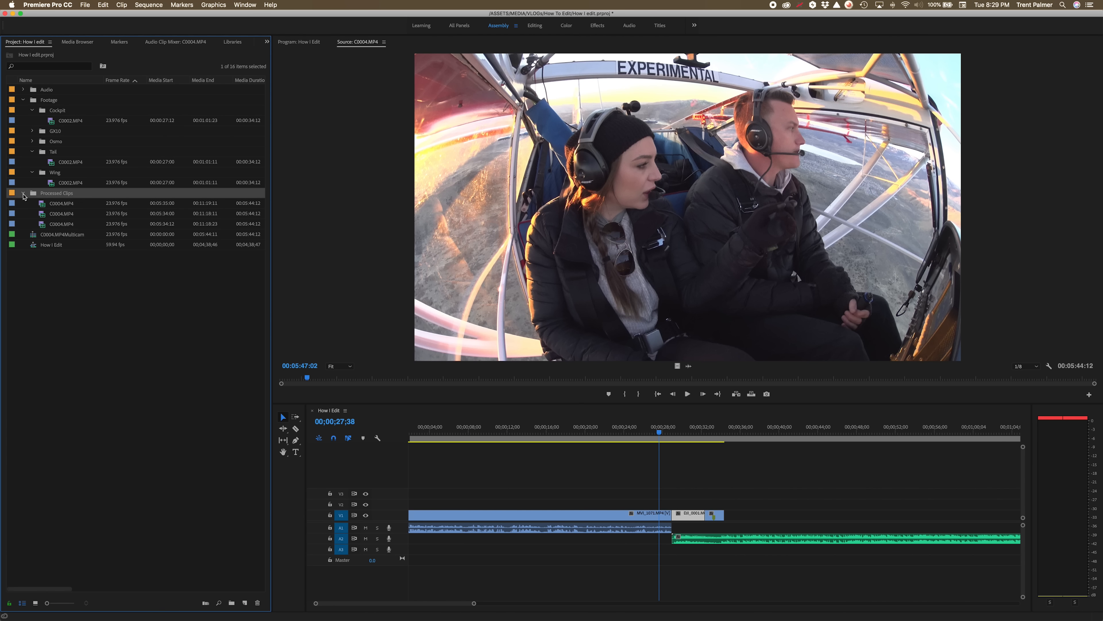
left_click(24, 193)
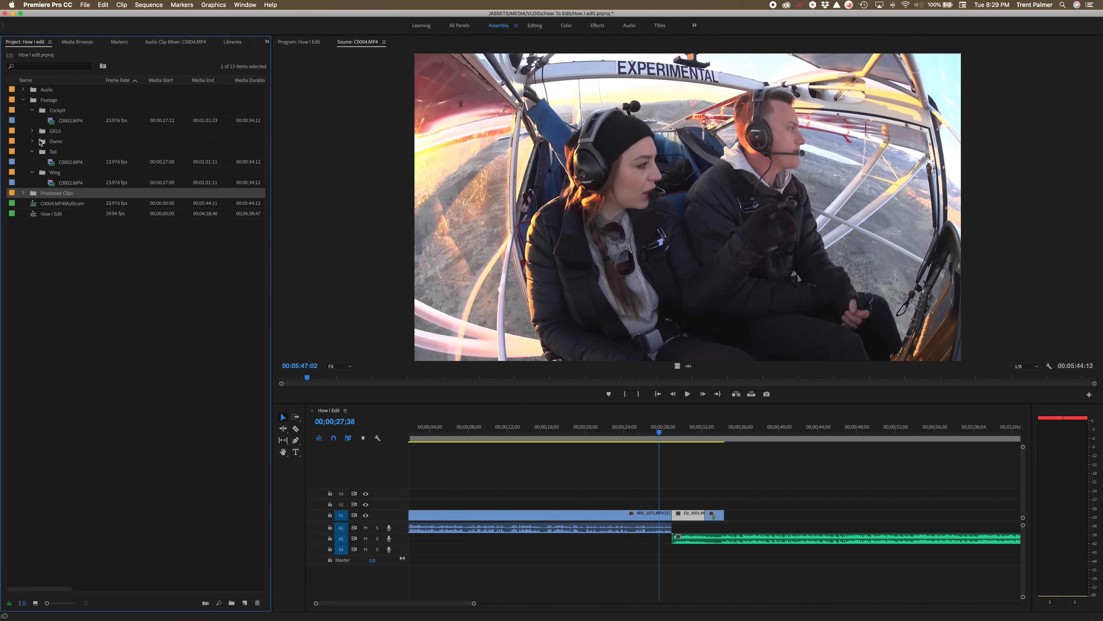
double_click(36, 204)
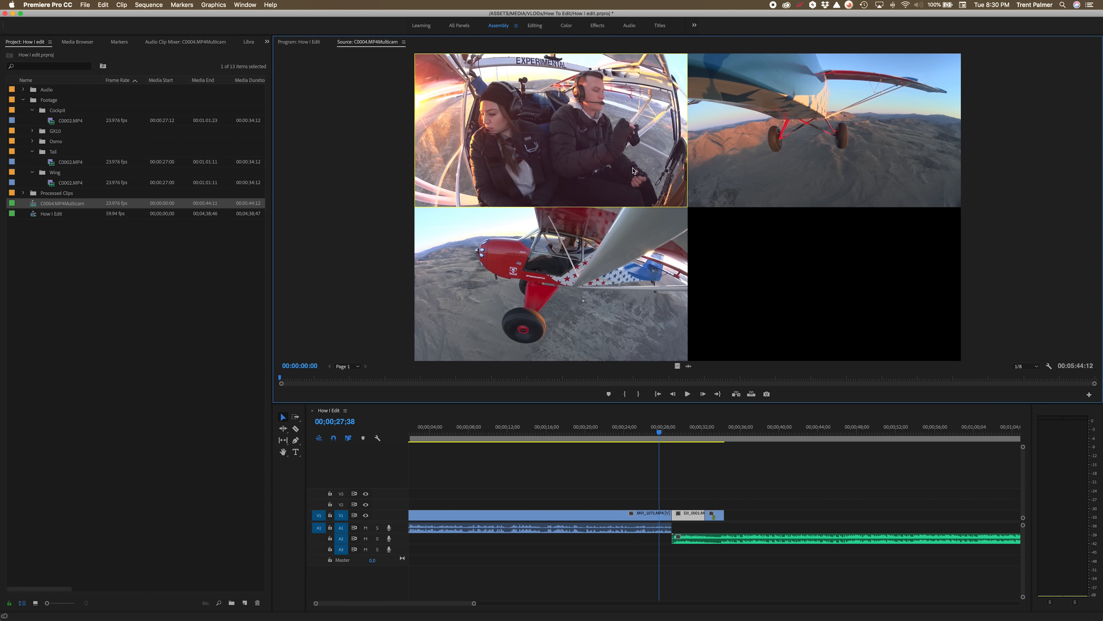
key("space")
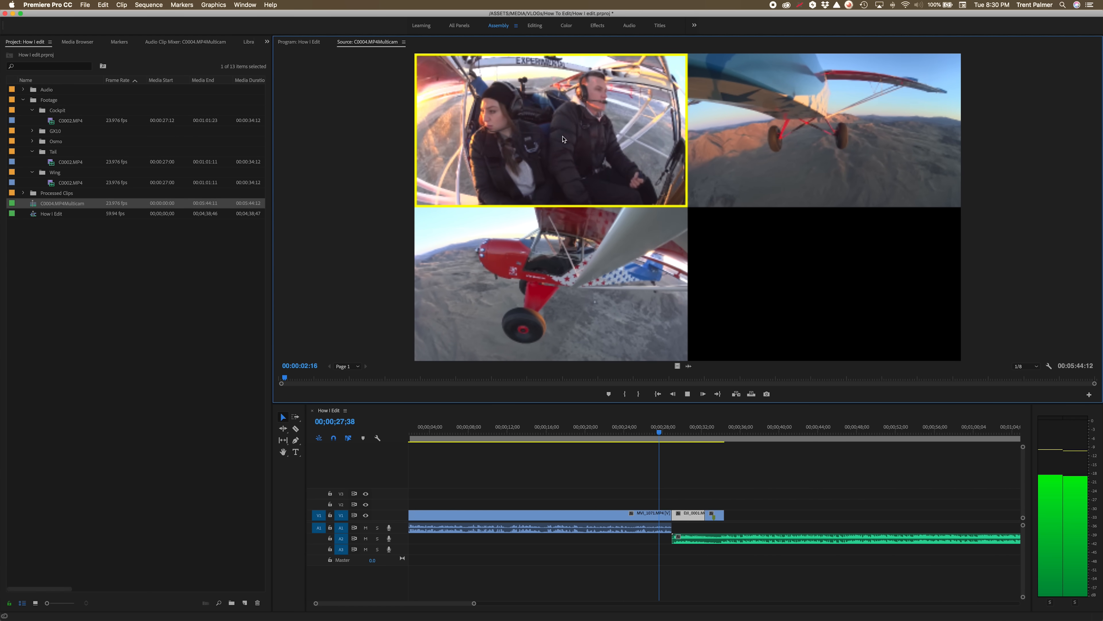
left_click(1027, 366)
left_click(1026, 393)
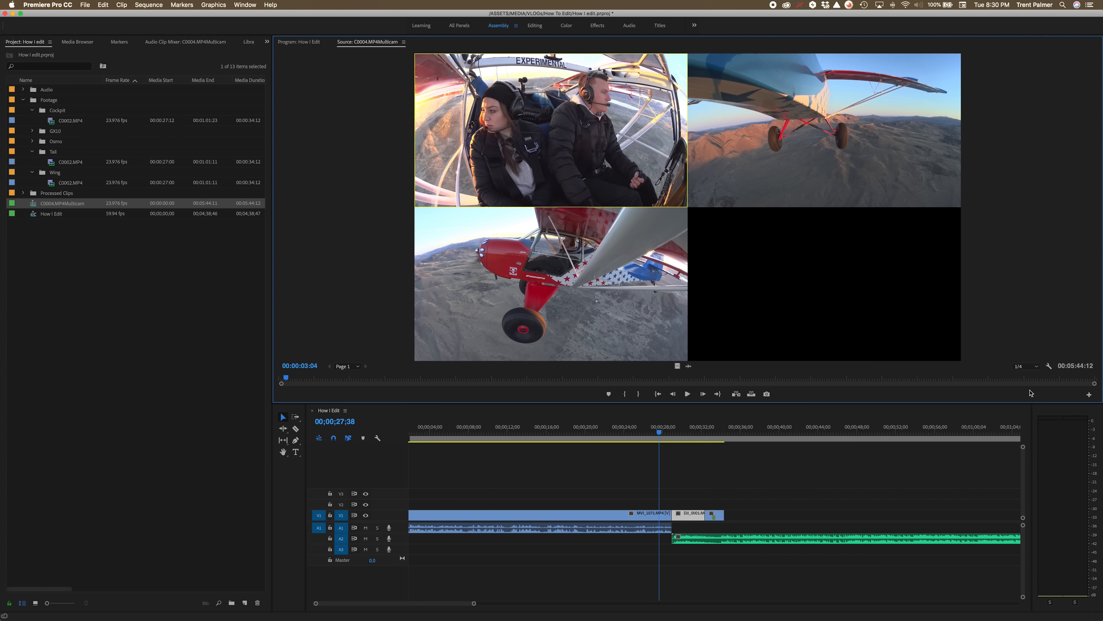
left_click(1029, 367)
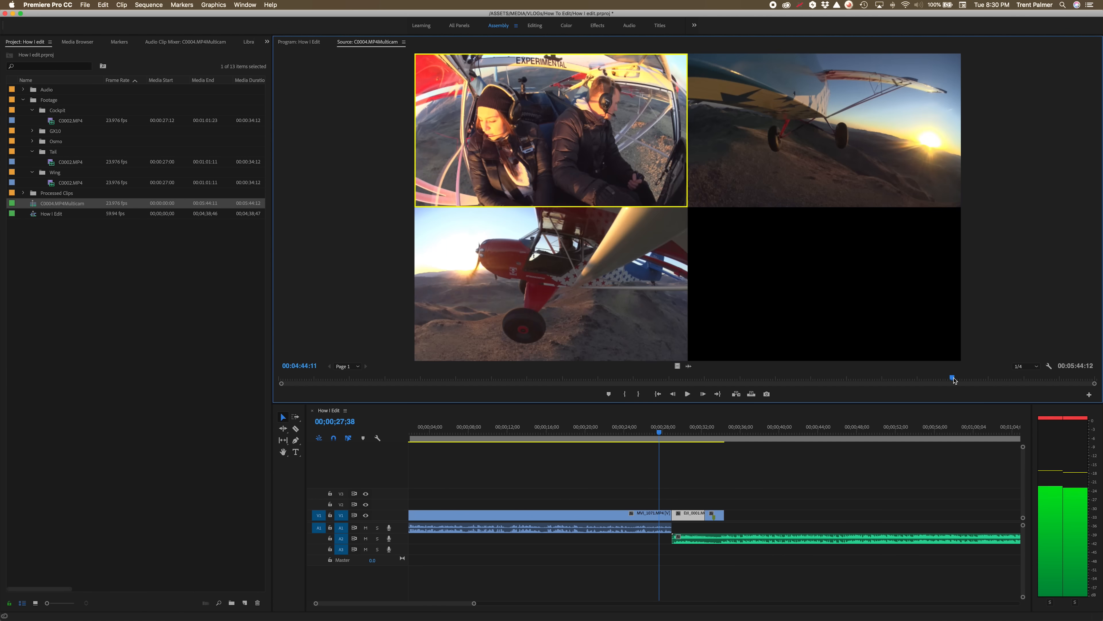
Mark in and out points in the multicam sequence and place that range at the end of the How I Edit timeline.
left_click_drag(1016, 378, 997, 378)
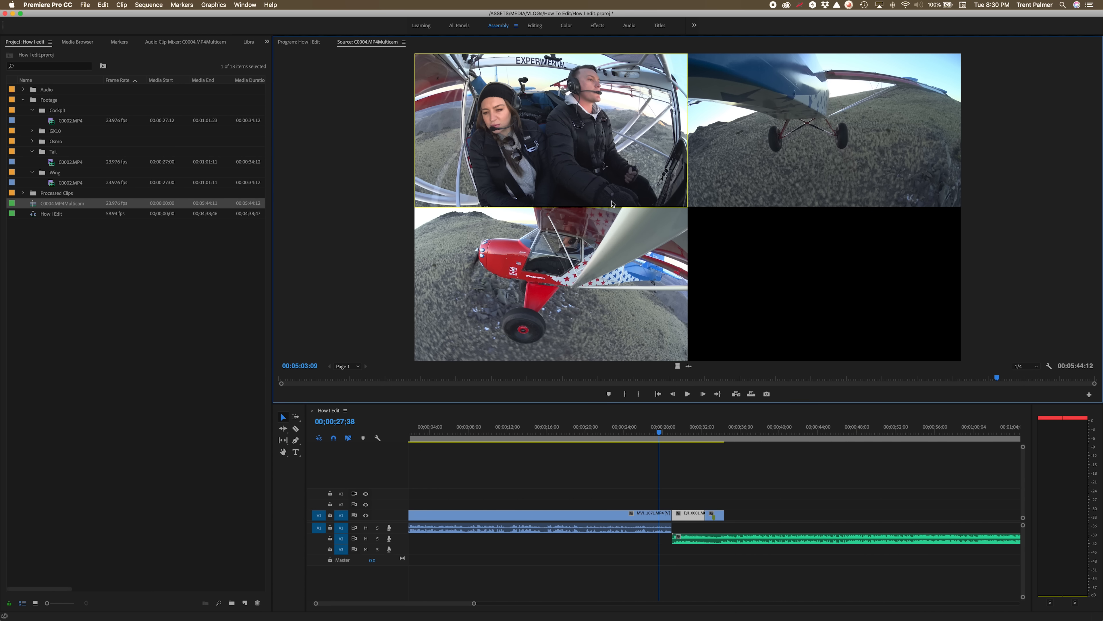
key("i")
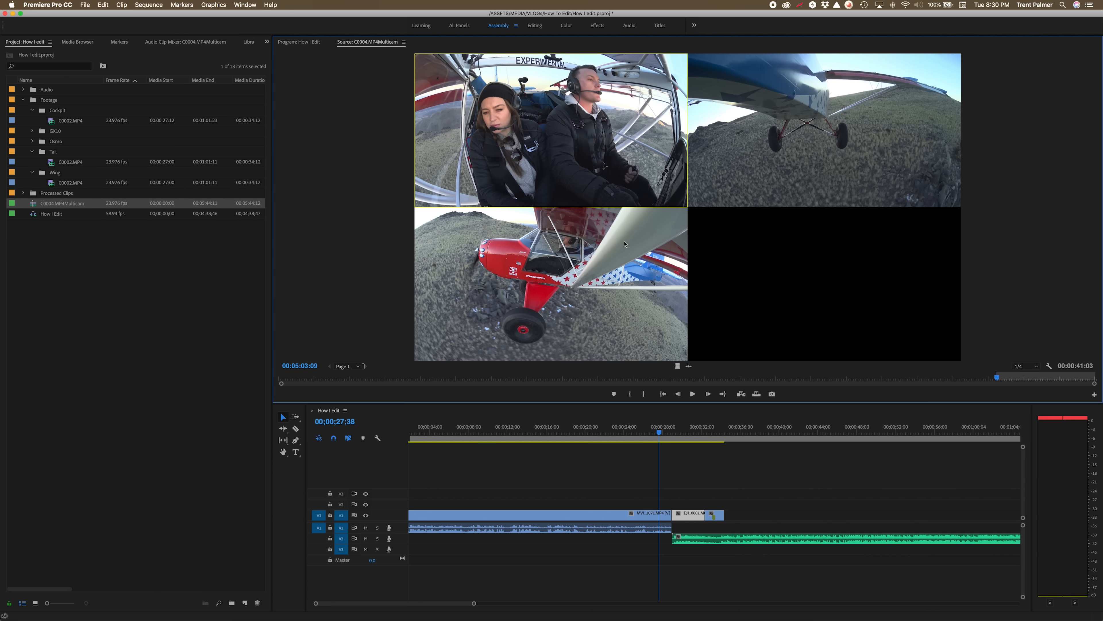
key("space")
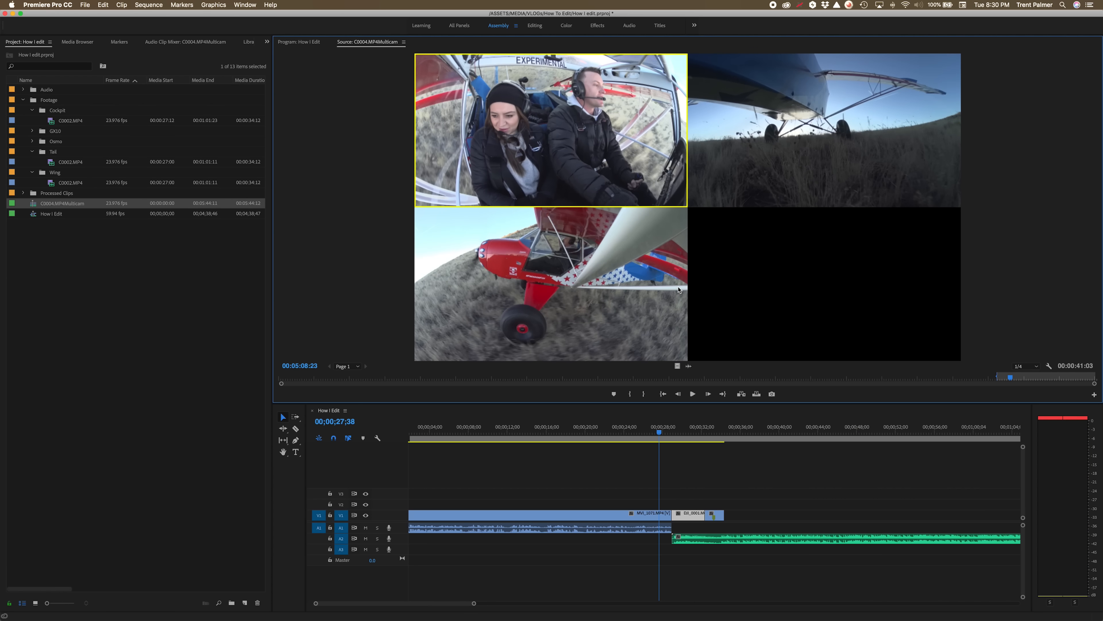
key("o")
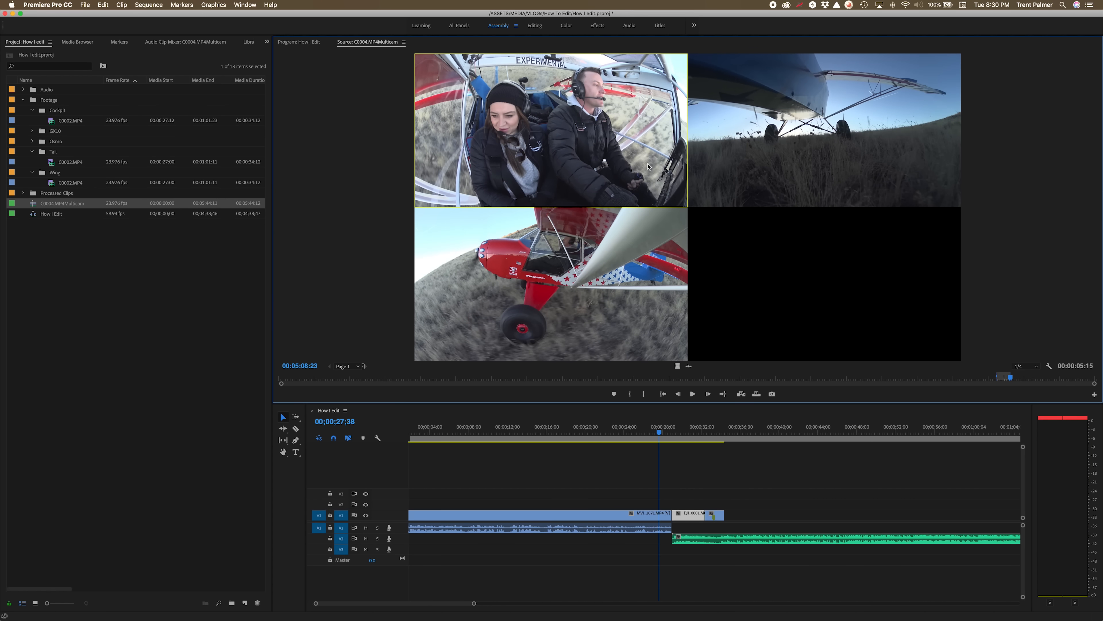
left_click_drag(759, 375, 728, 524)
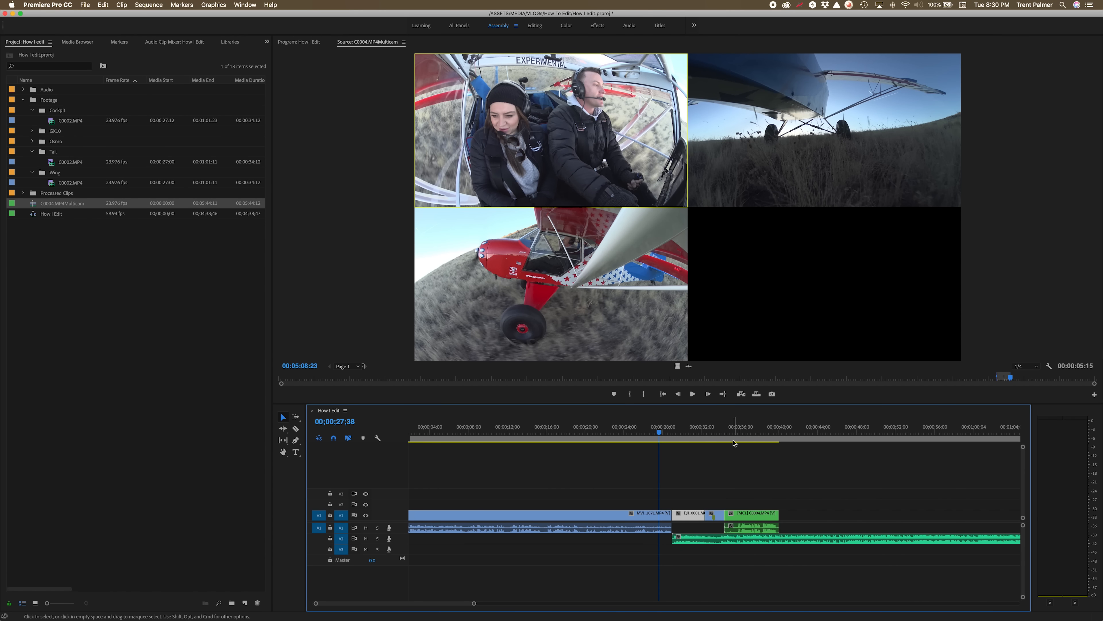
Play the new multicam clip and split it at about 00;00;36;28 with the Razor tool.
left_click(728, 433)
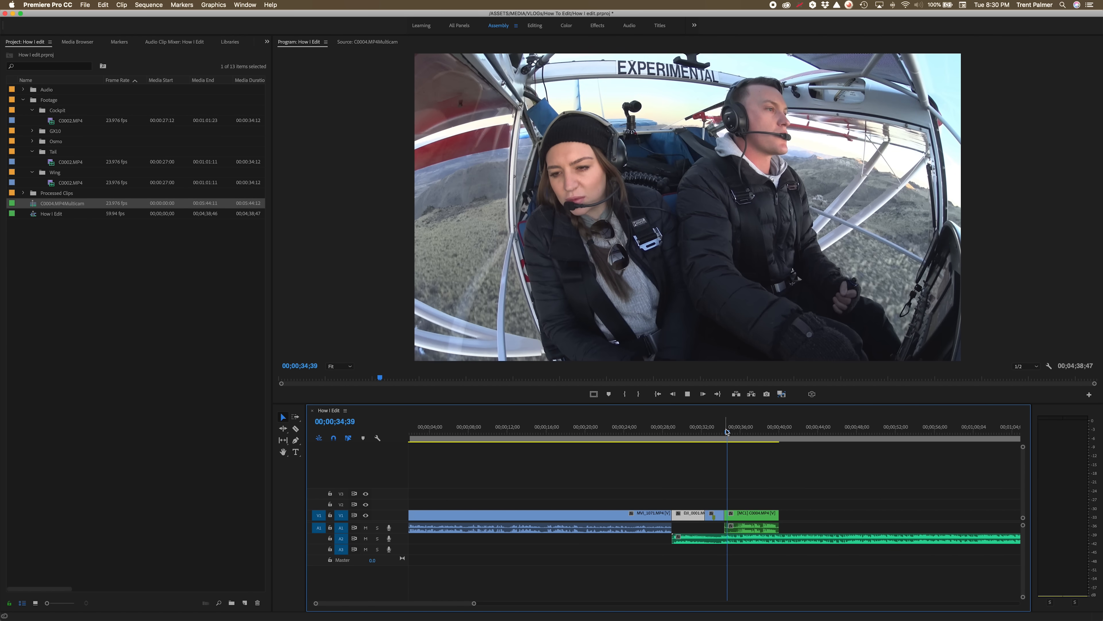
key("space")
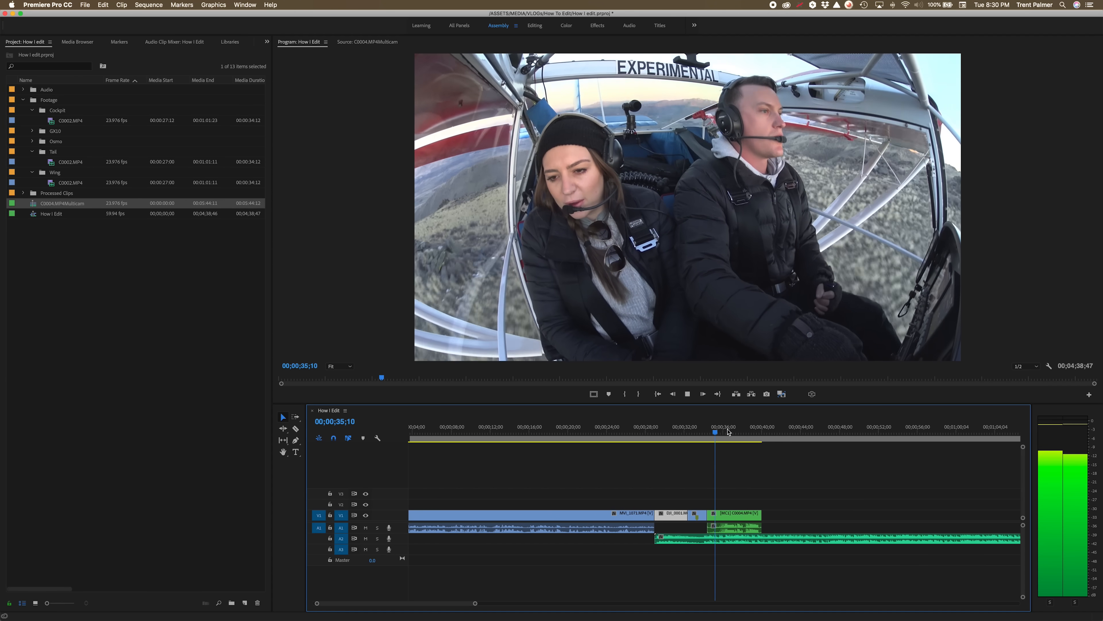
key("space")
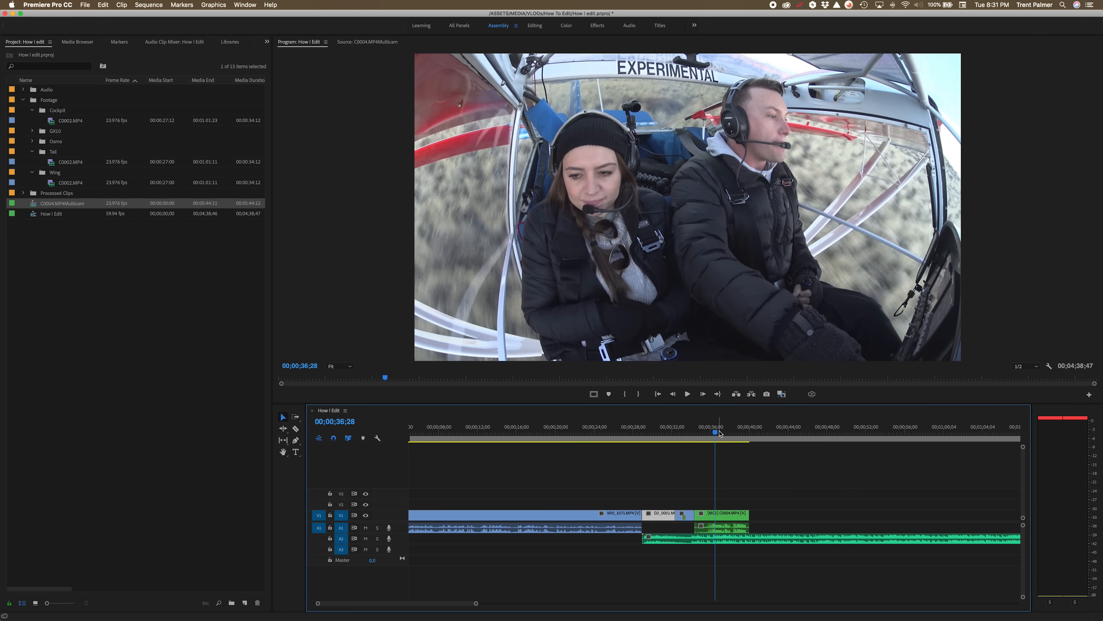
key("c")
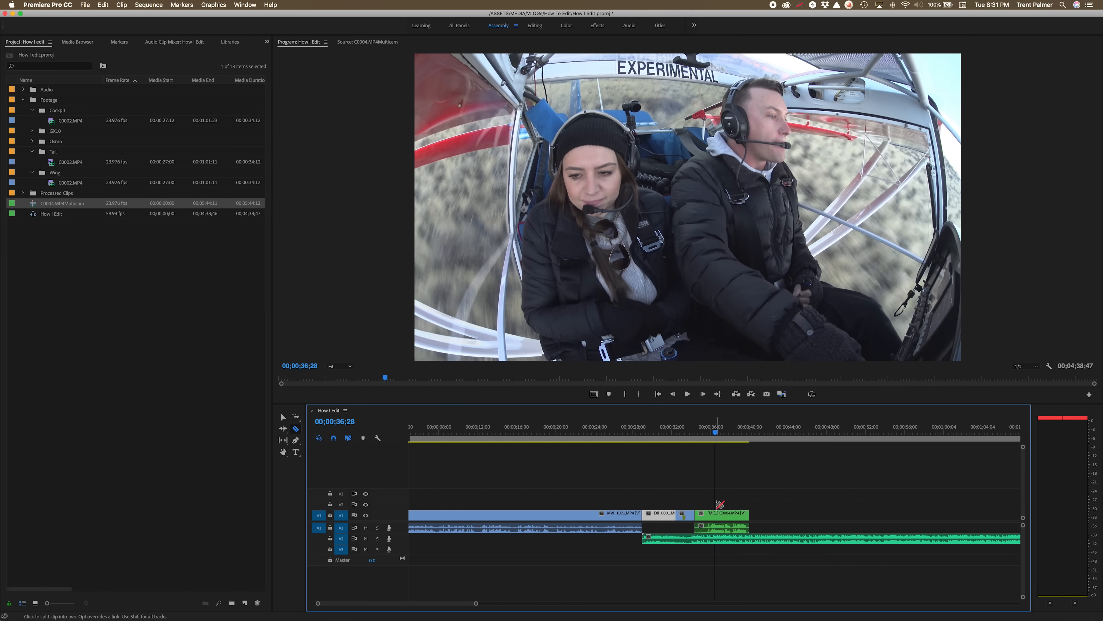
key("v")
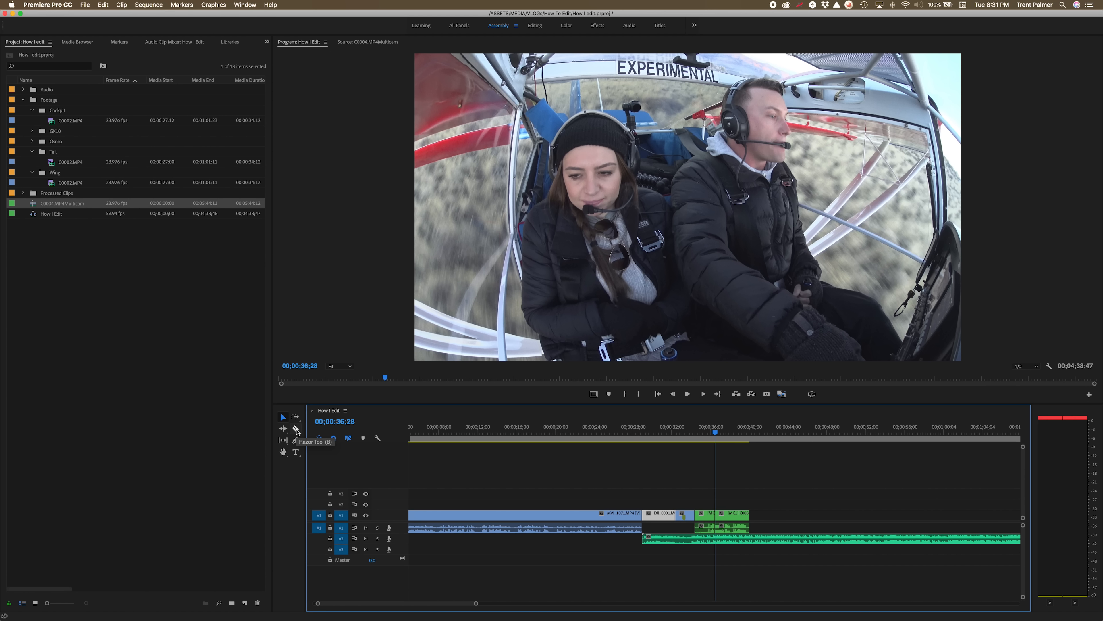
Switch the segment after the cut to the Wing camera angle and play it back.
left_click(732, 516)
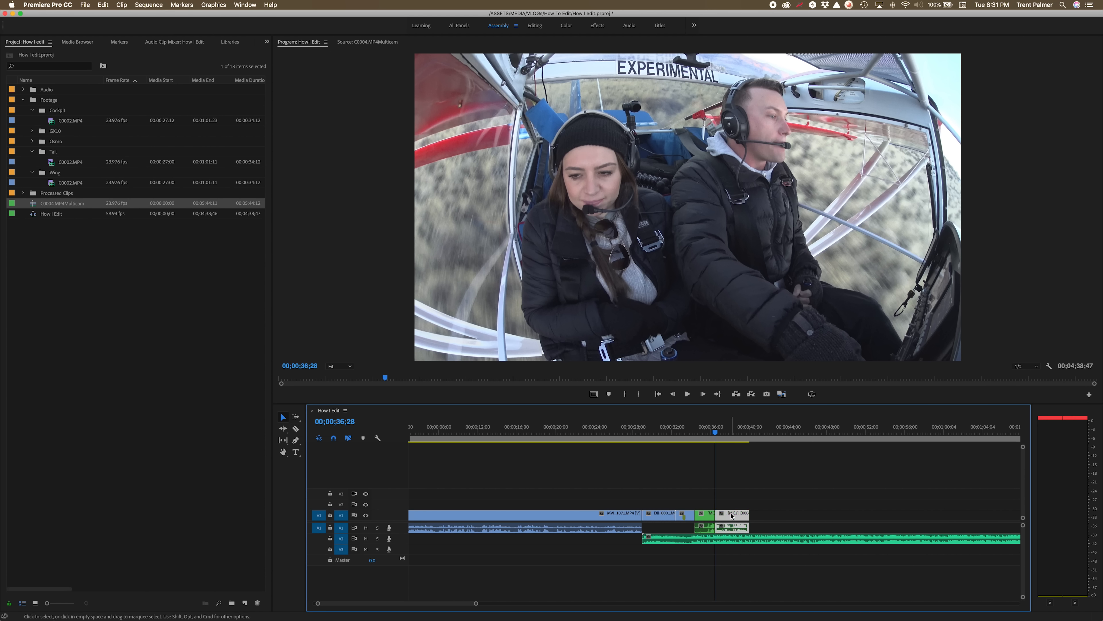
double_click(737, 516)
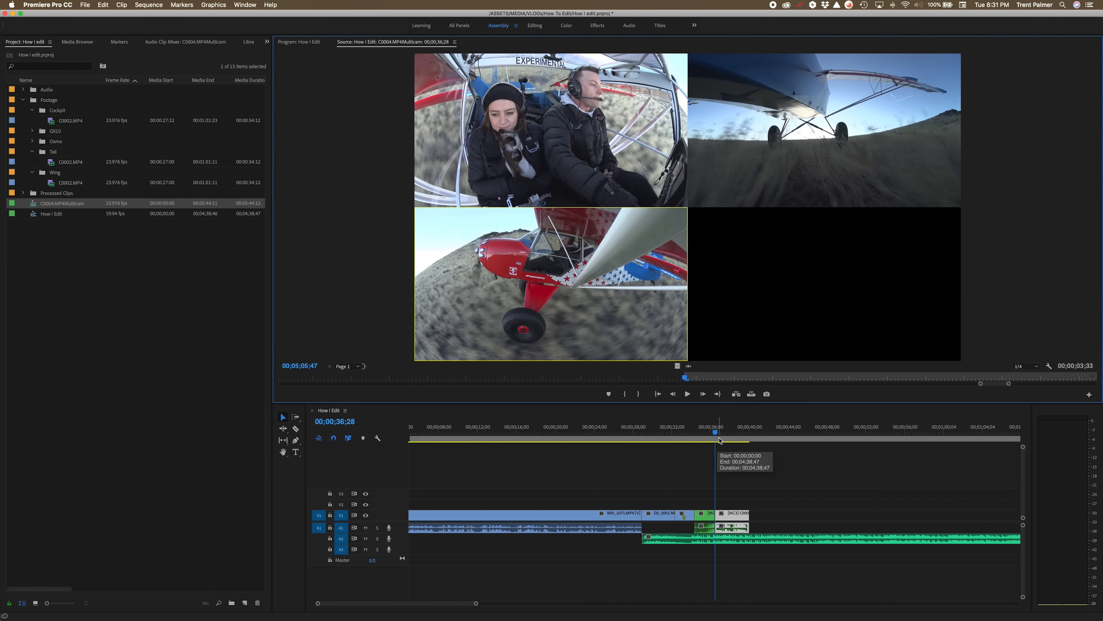
left_click(706, 433)
key("space")
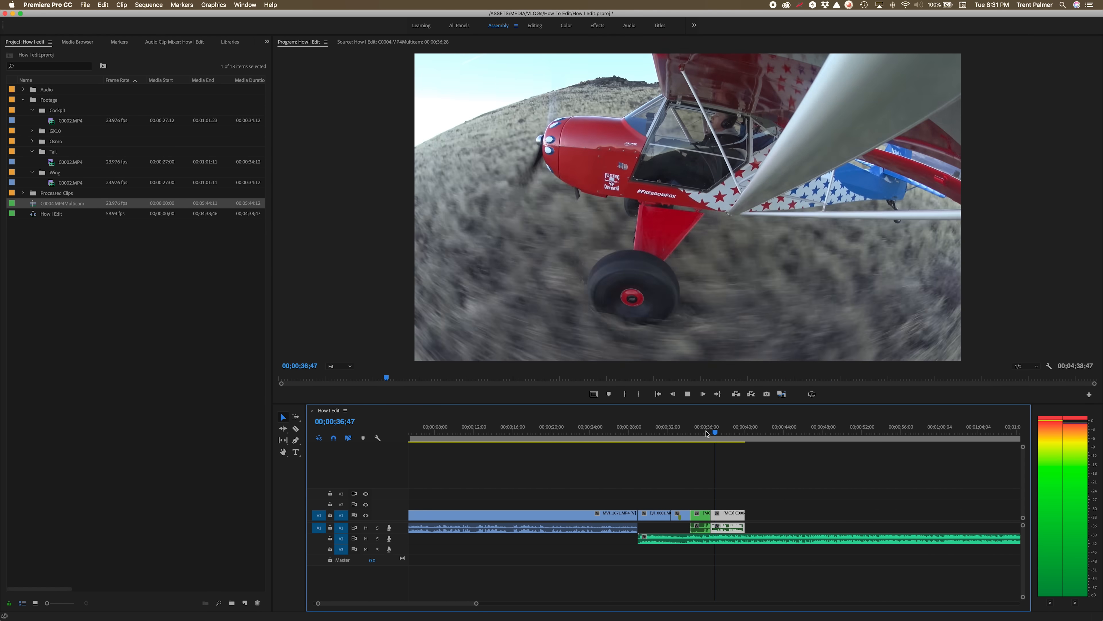
key("space")
Split the multicam clip again and switch the following section to angle 2, the Tail camera, then preview it.
key("c")
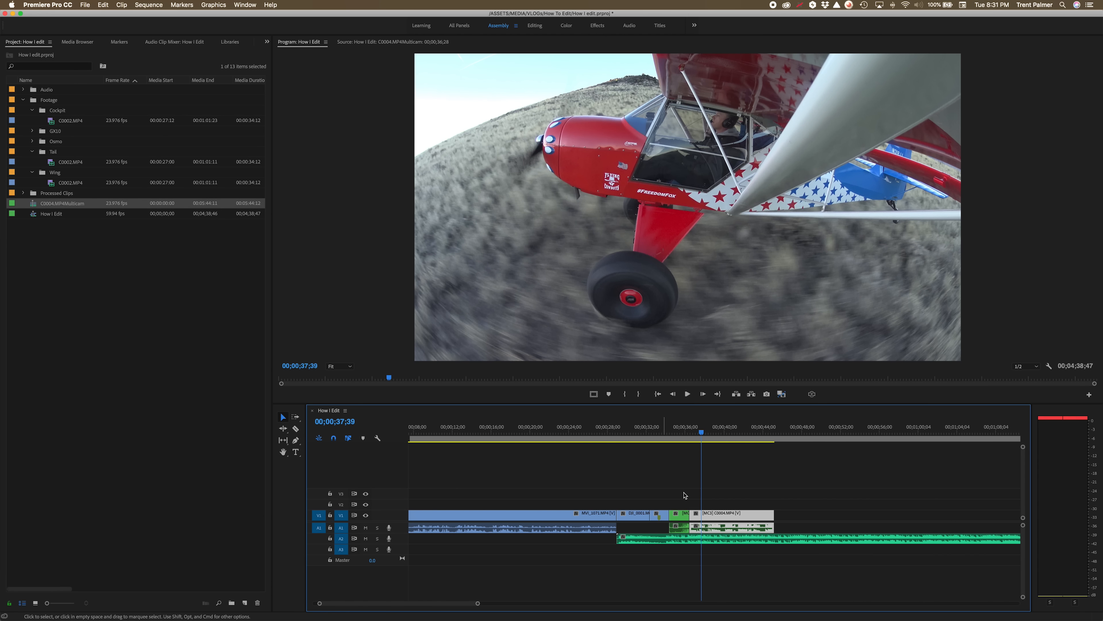
double_click(718, 516)
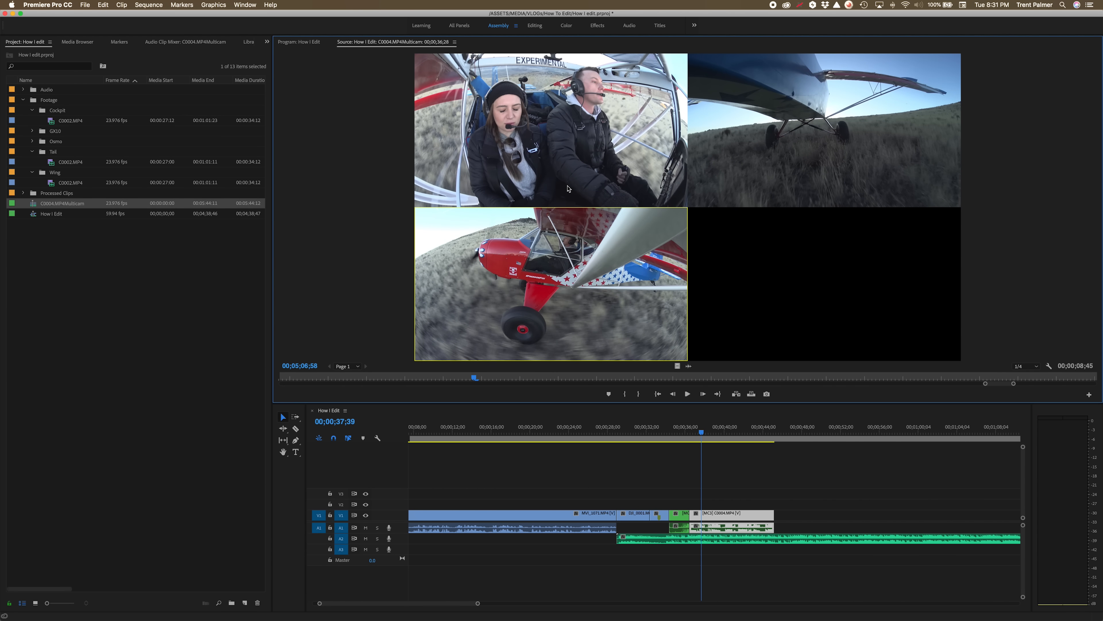
left_click(701, 490)
key("space")
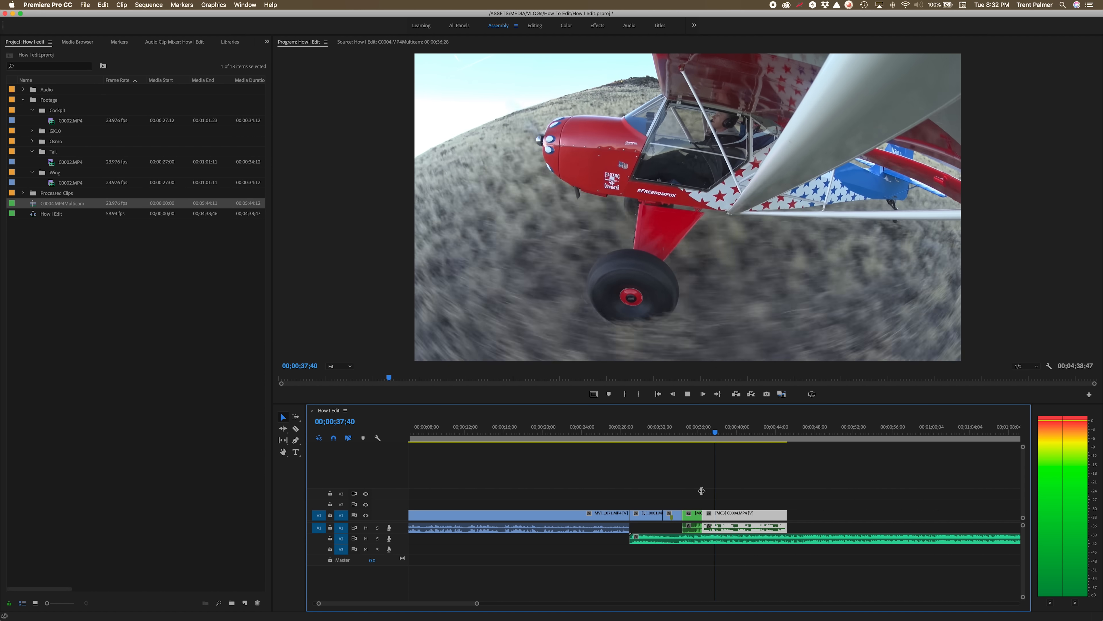
key("2")
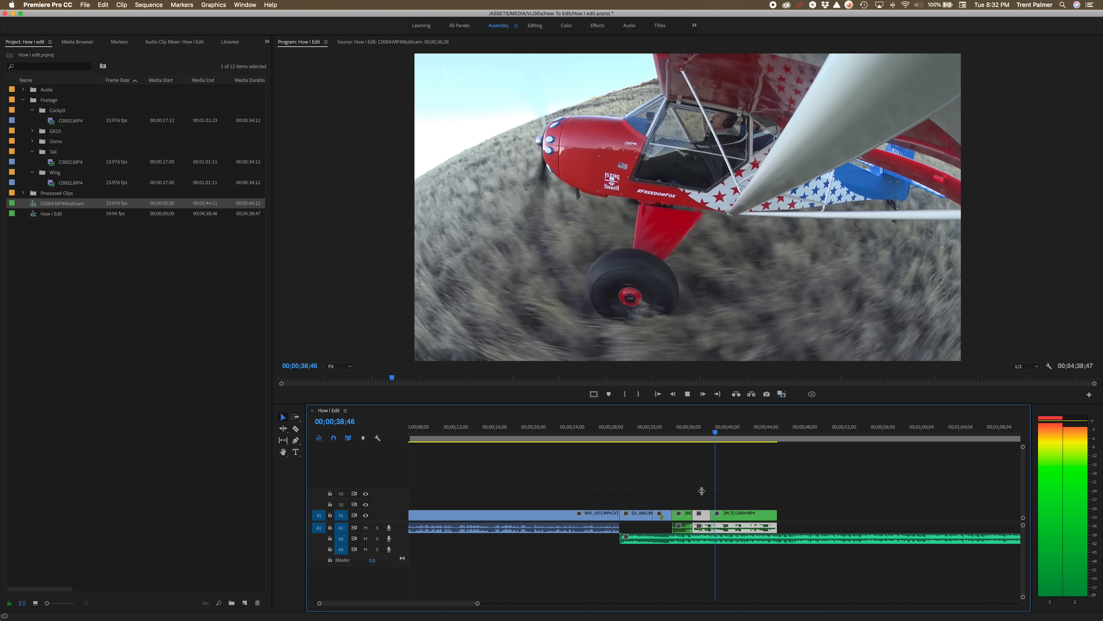
key("space")
key("space")
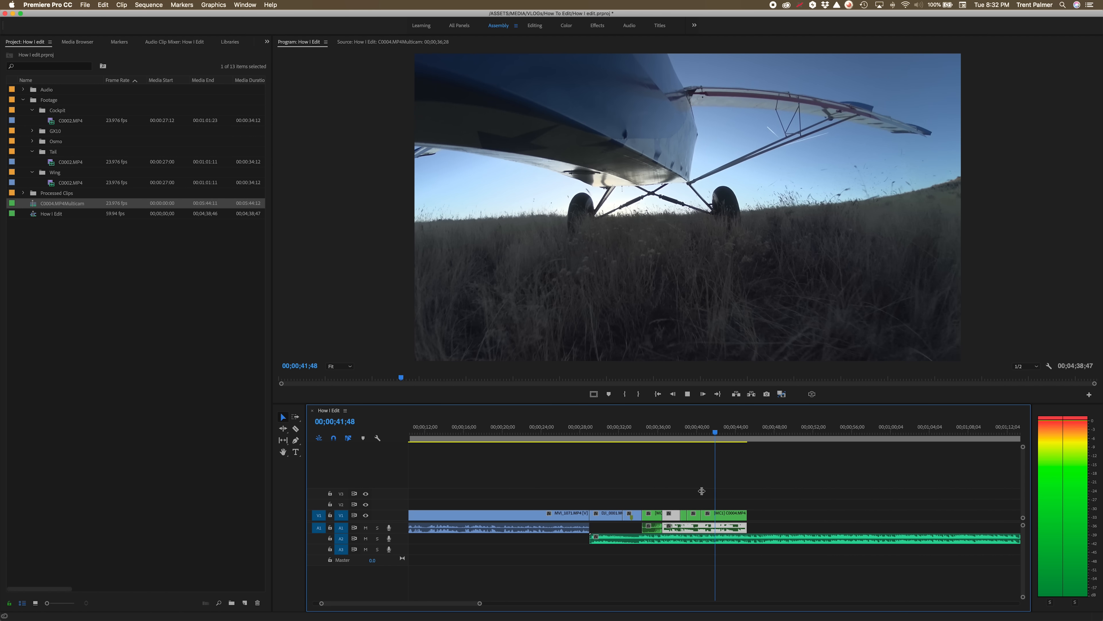
key("space")
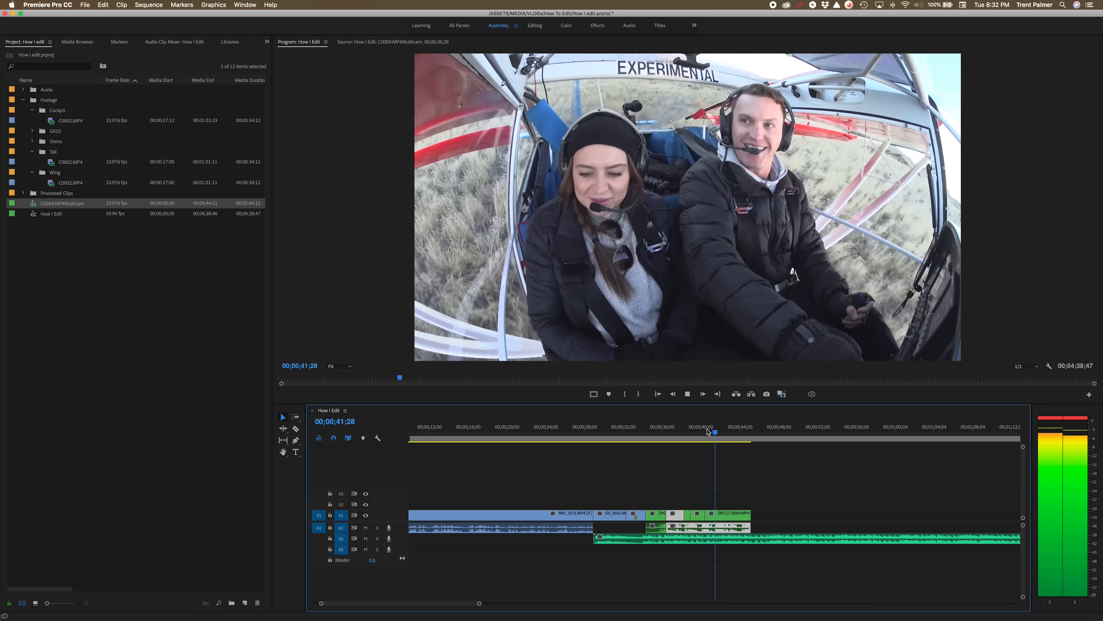
left_click(704, 499)
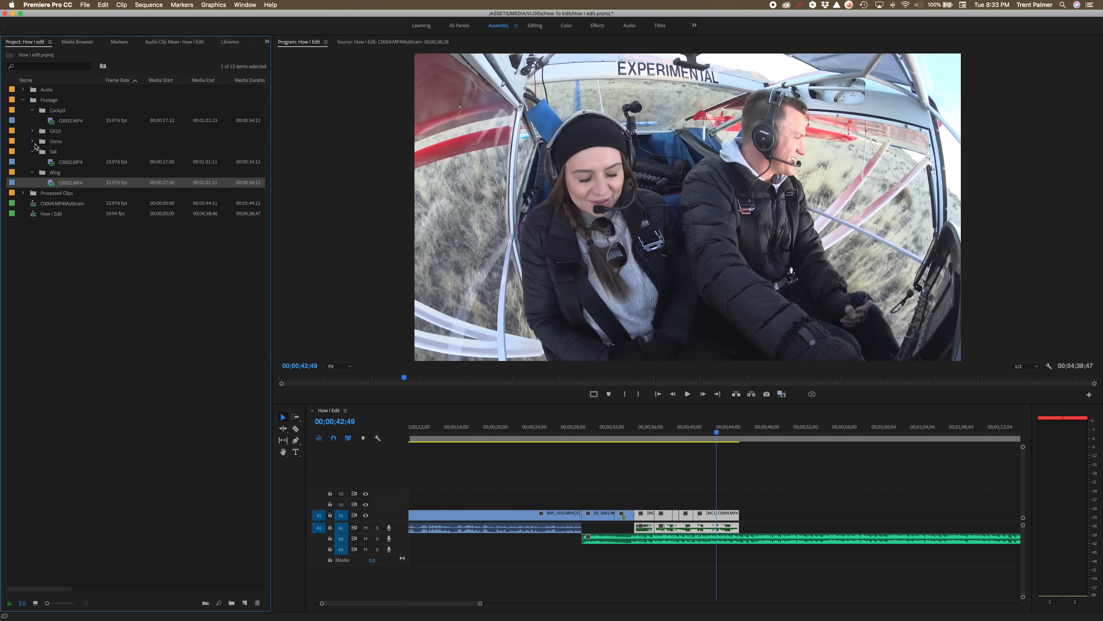
Open MVI_1079.MP4 from the GX10 folder, mark in and out points, and place it at the end of the sequence.
left_click(32, 142)
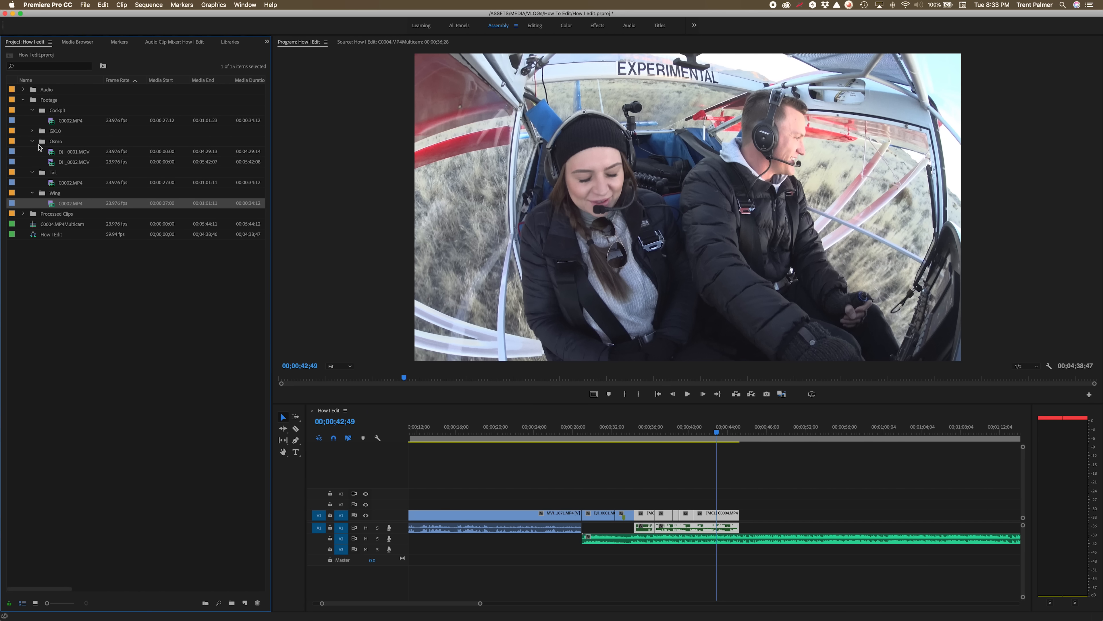
left_click(52, 163)
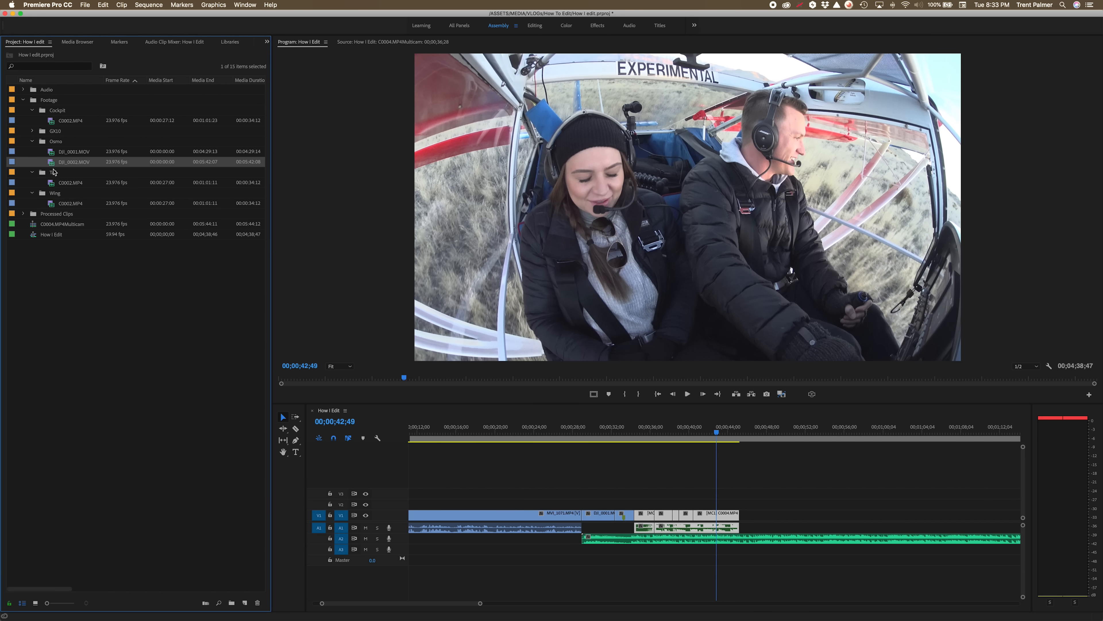
left_click(32, 131)
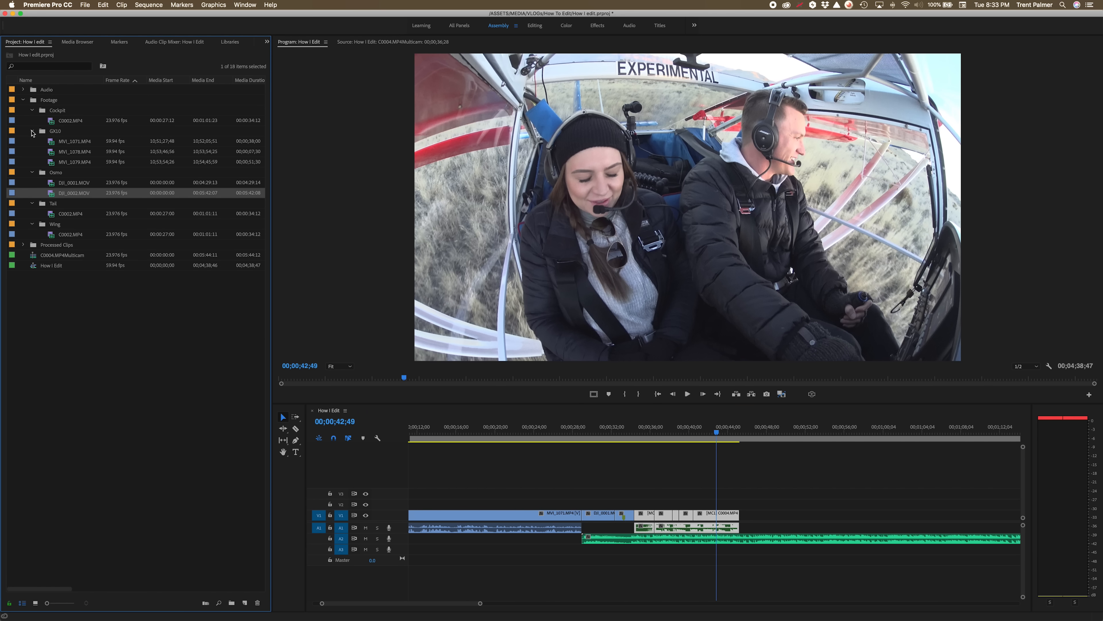
double_click(56, 163)
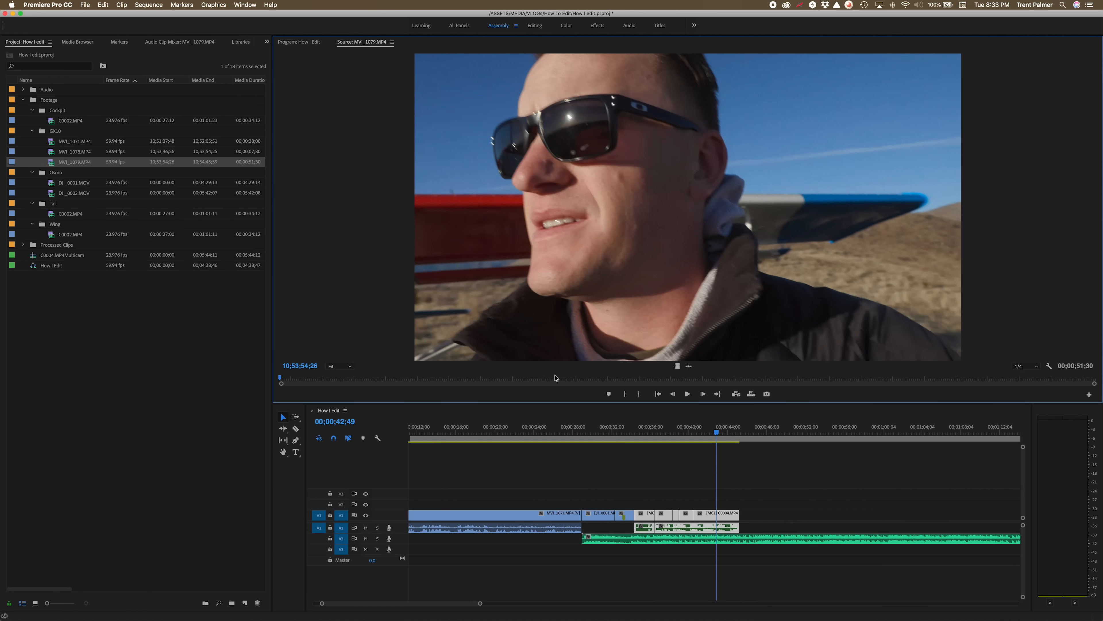
left_click_drag(548, 379, 608, 380)
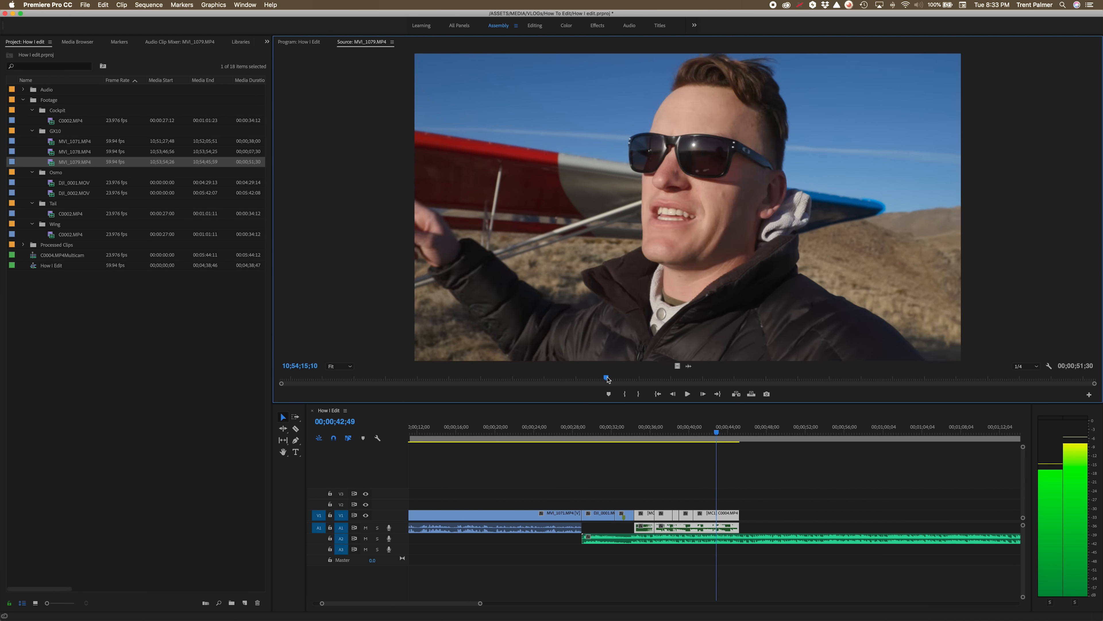
key("i")
key("space")
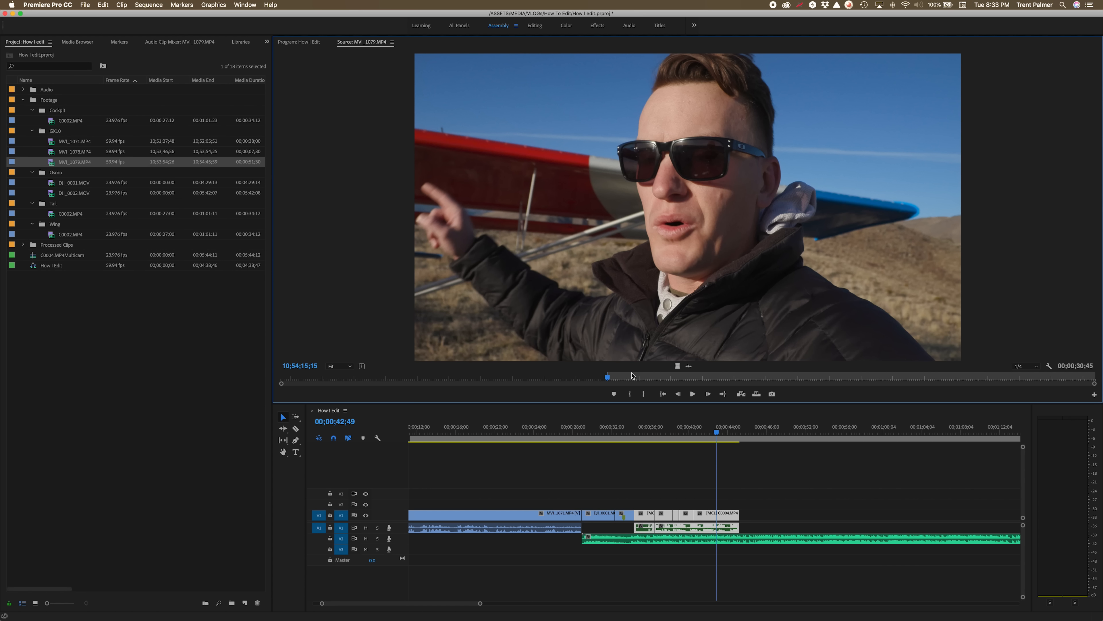
key("space")
key("o")
left_click_drag(691, 350, 756, 516)
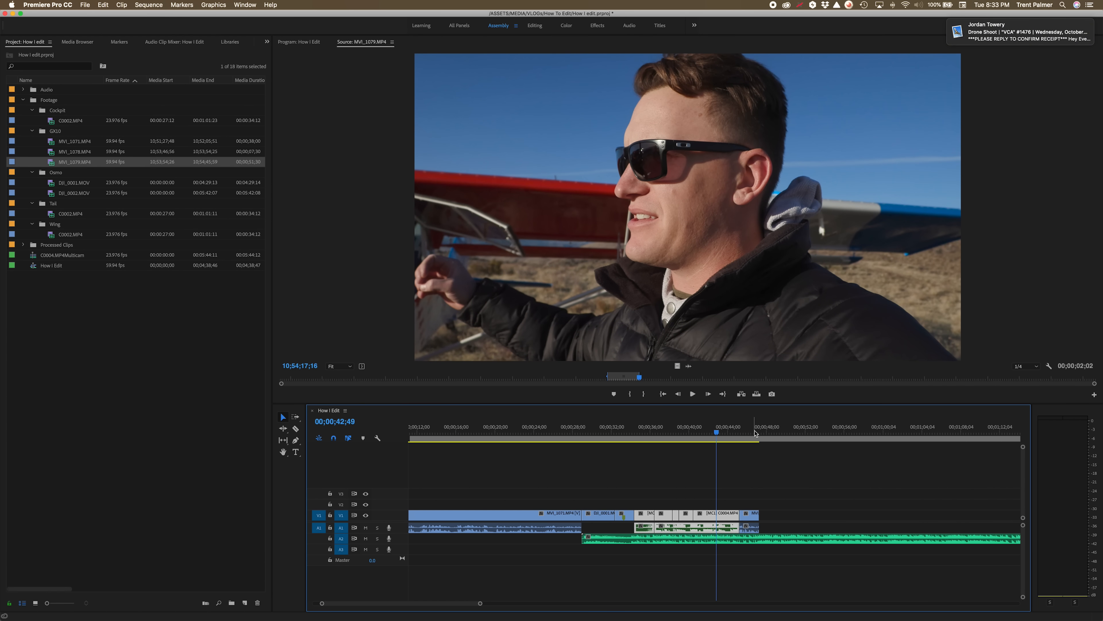
Switch to the Editing workspace and select the Tail-angle multicam segment in the timeline.
left_click_drag(632, 432, 606, 457)
key("space")
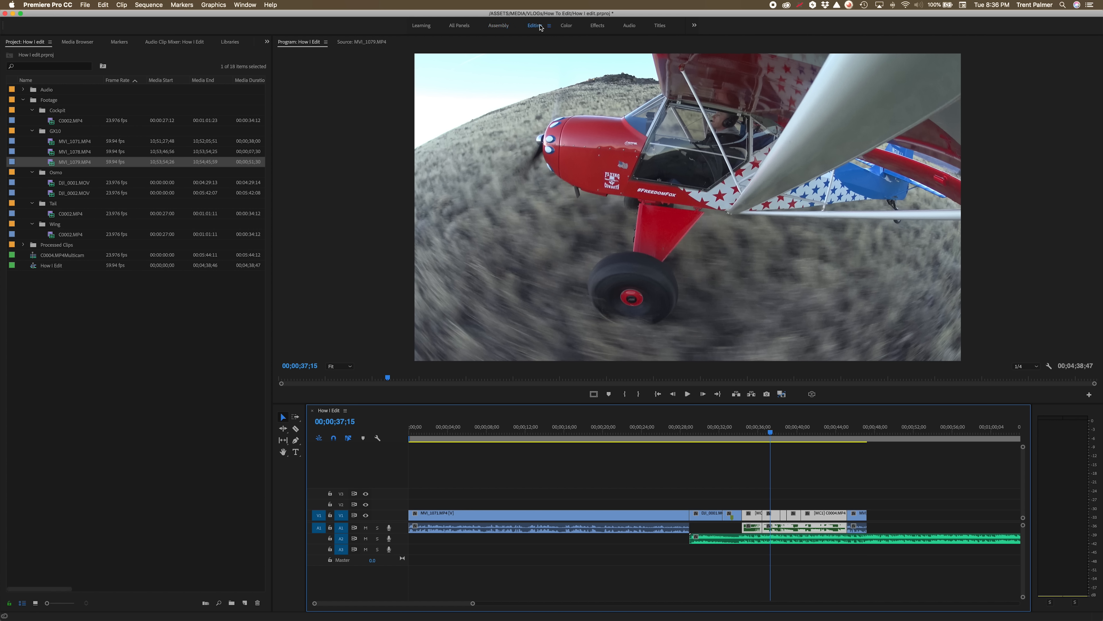
left_click(535, 25)
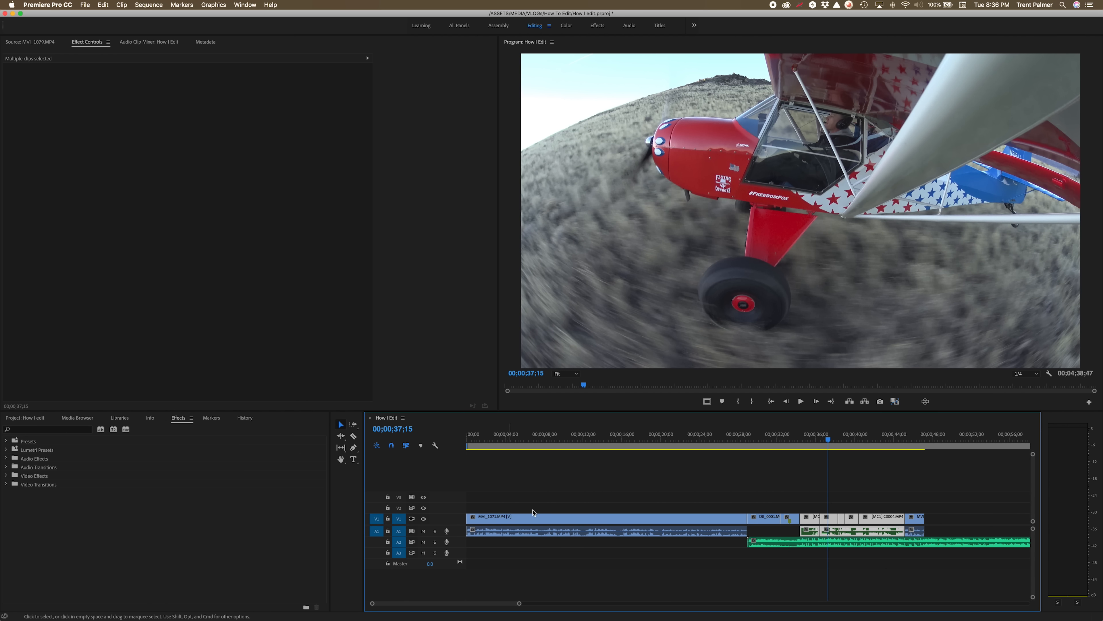
left_click(829, 442)
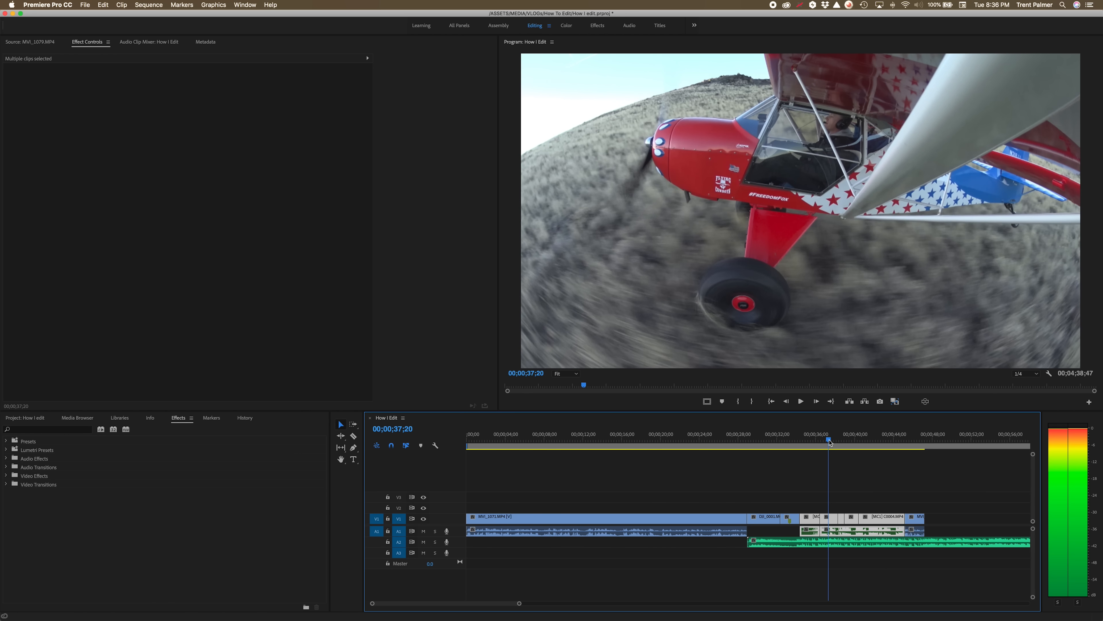
left_click(844, 476)
left_click(834, 515)
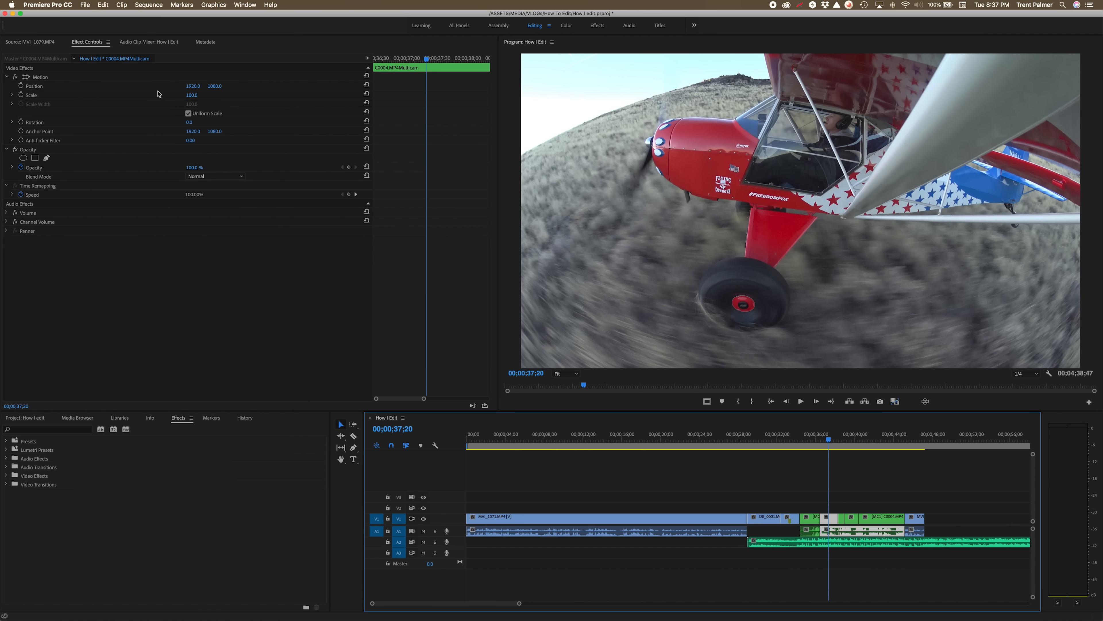
Scale the selected segment to 141 and set its position to 1920, 679.
left_click(190, 97)
left_click_drag(190, 96, 217, 86)
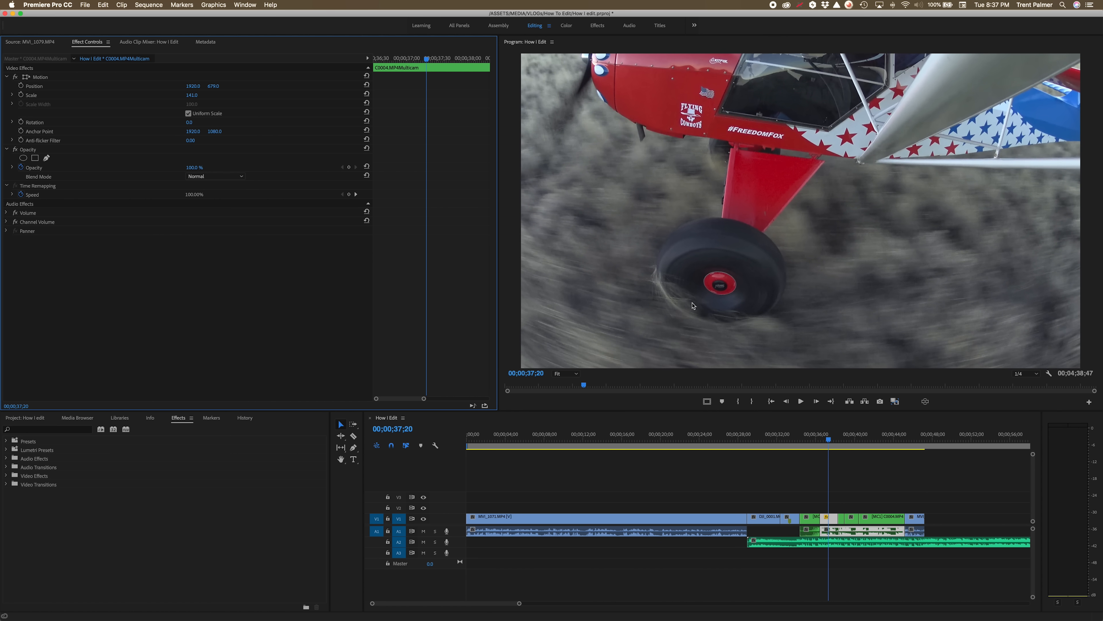
Animate the Tail segment's scale with keyframes: 141 at 00;00;36;28 and 106 at 00;00;36;53.
left_click_drag(410, 59, 374, 58)
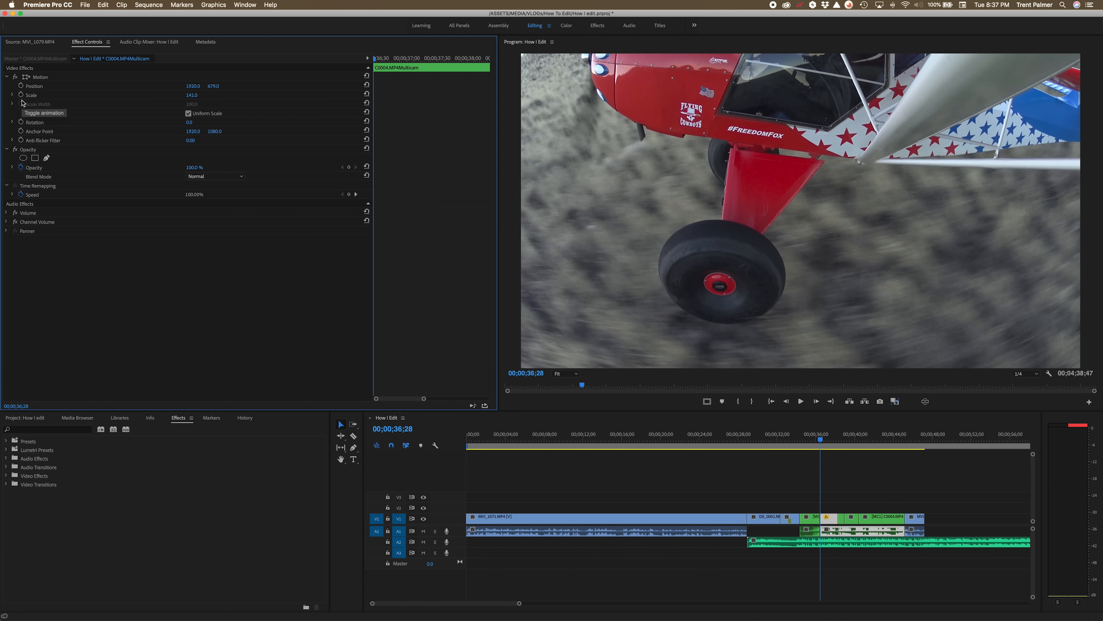
left_click(20, 94)
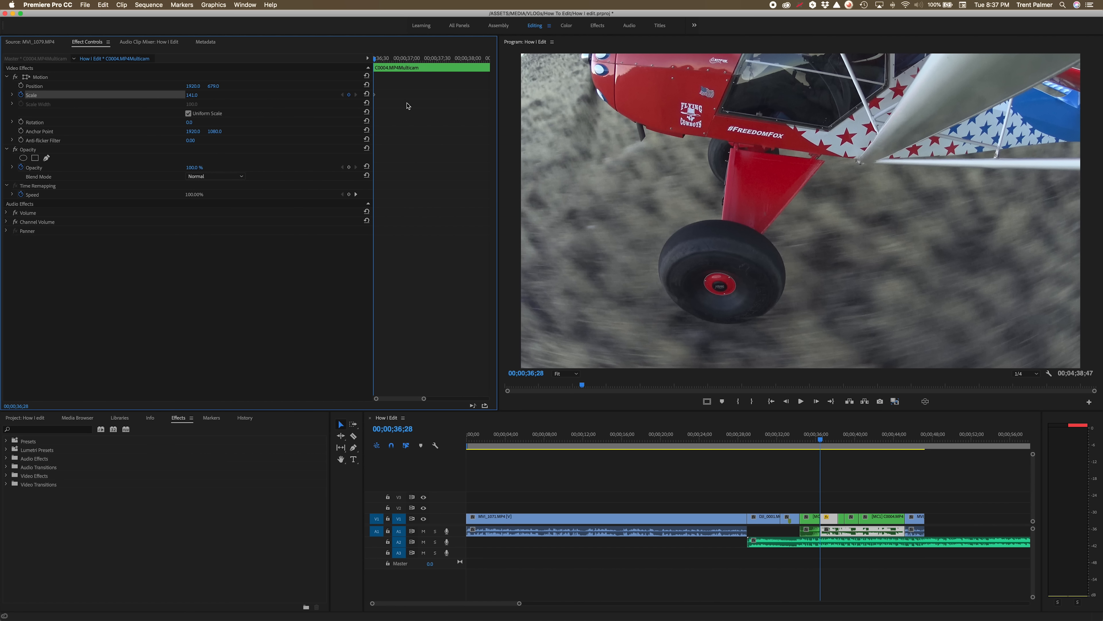
left_click_drag(381, 59, 402, 61)
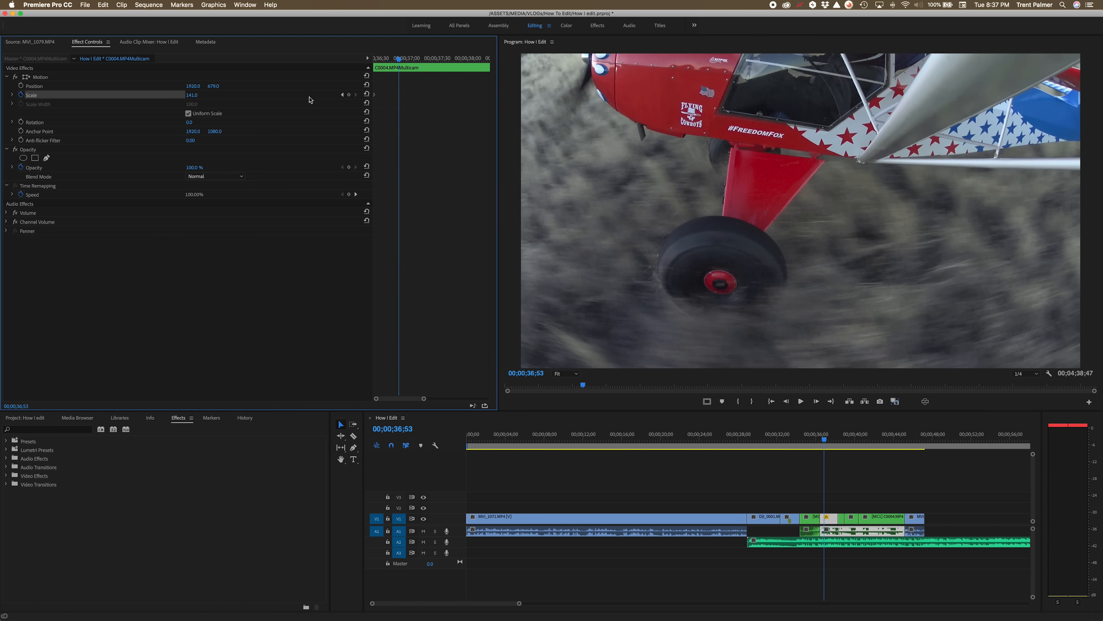
left_click_drag(193, 95, 178, 94)
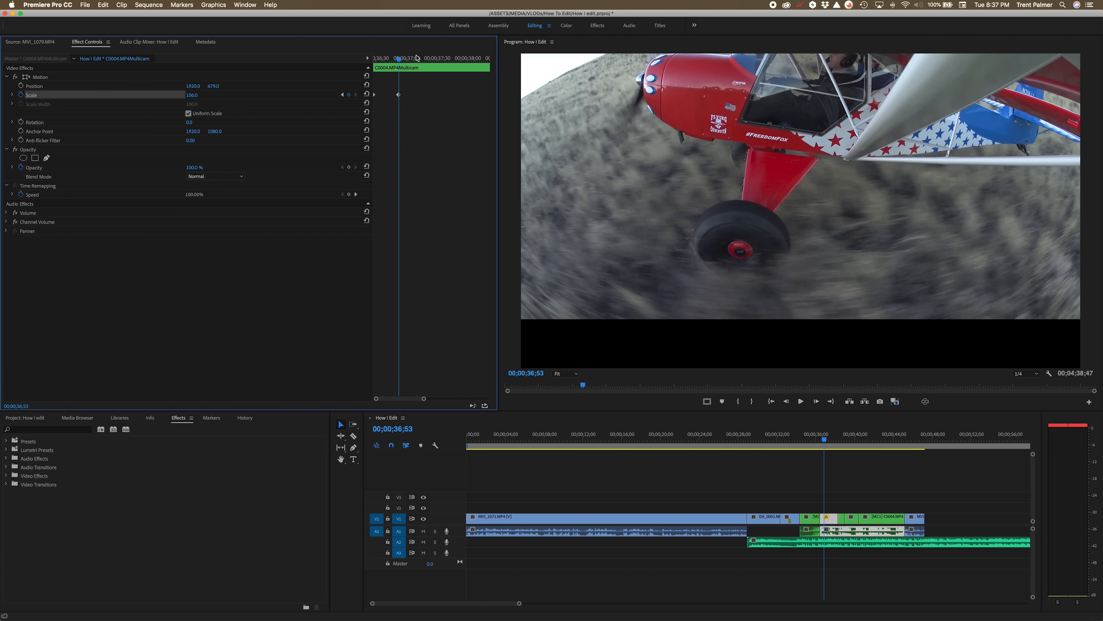
Keyframe the segment's position at 1920, 679 at 00;00;36;28 and raise its Y to 1054 at 00;00;36;53, then preview the move.
left_click_drag(402, 61, 360, 61)
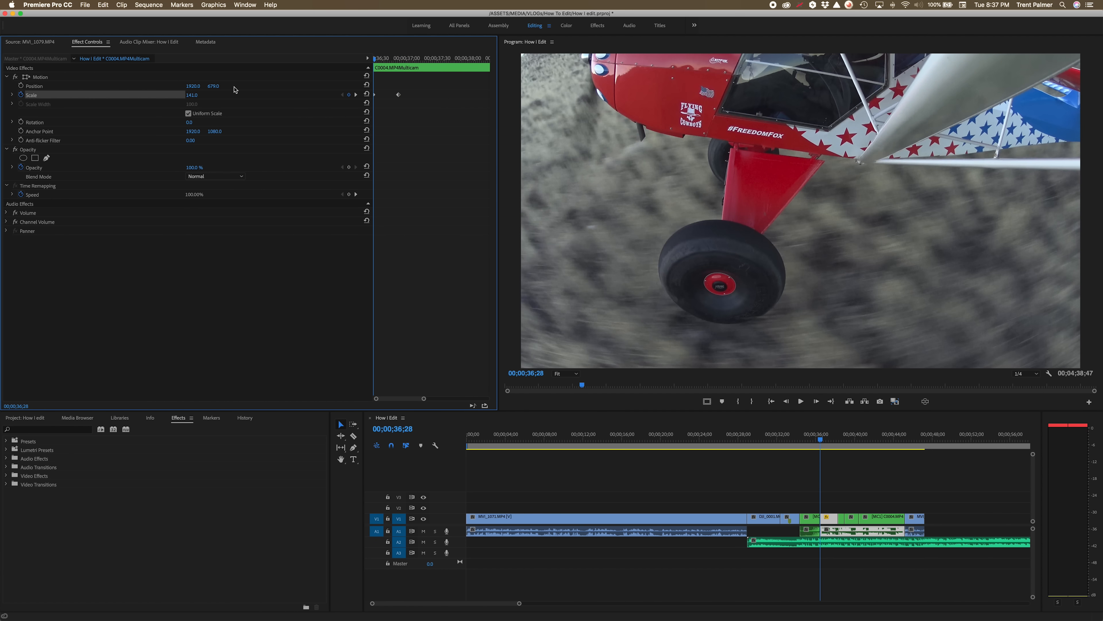
left_click(20, 86)
left_click(399, 59)
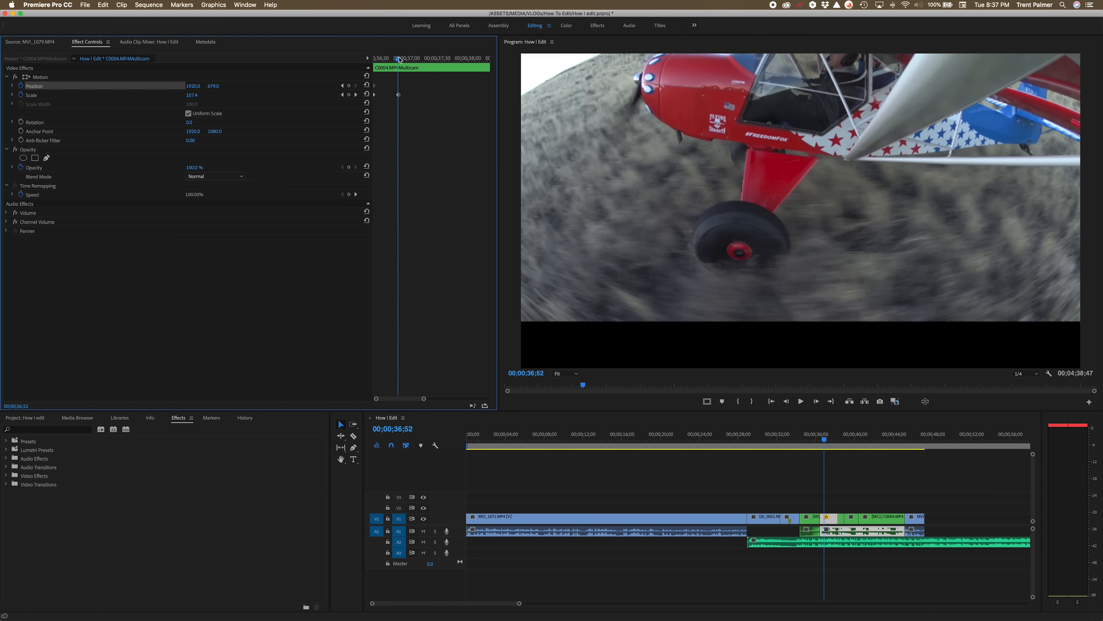
left_click(214, 86)
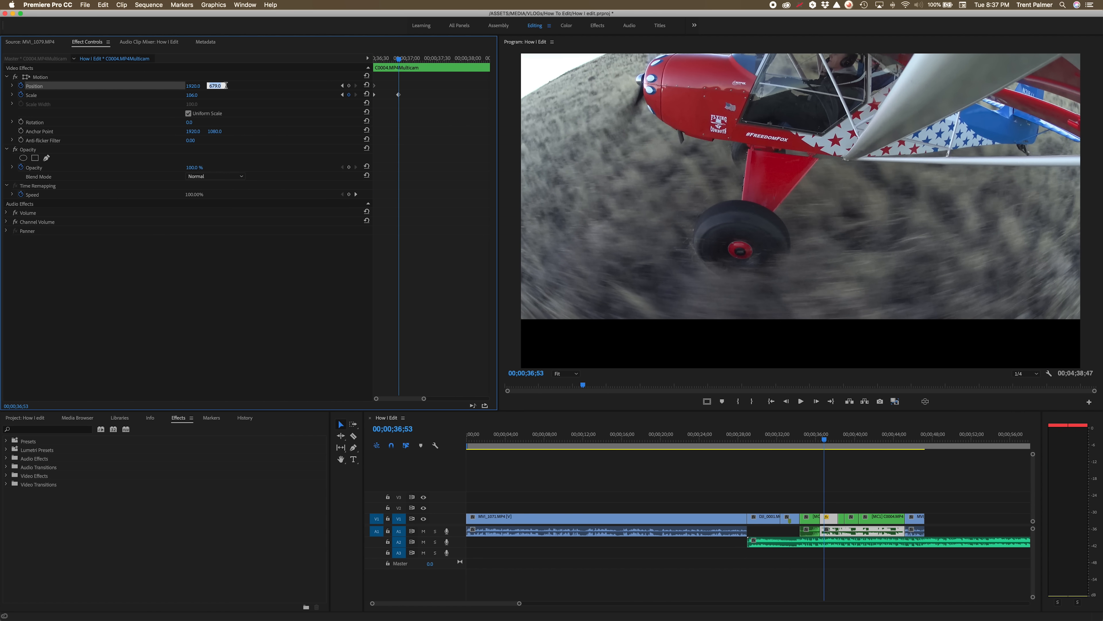
type("1002")
key("Return")
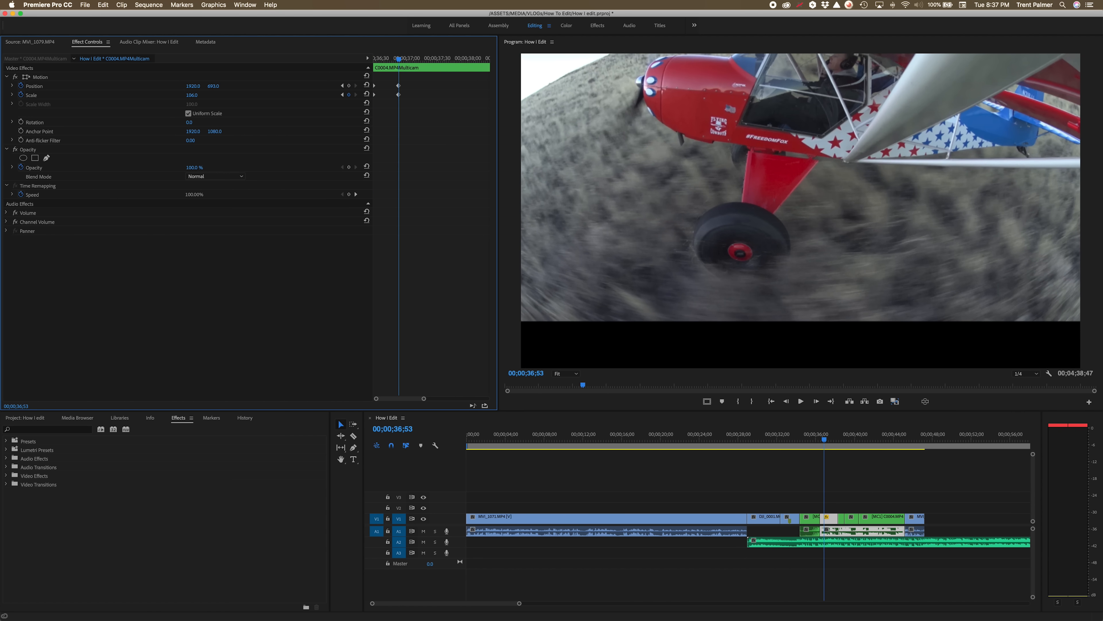
left_click_drag(214, 86, 236, 86)
key("Up")
key("space")
key("space")
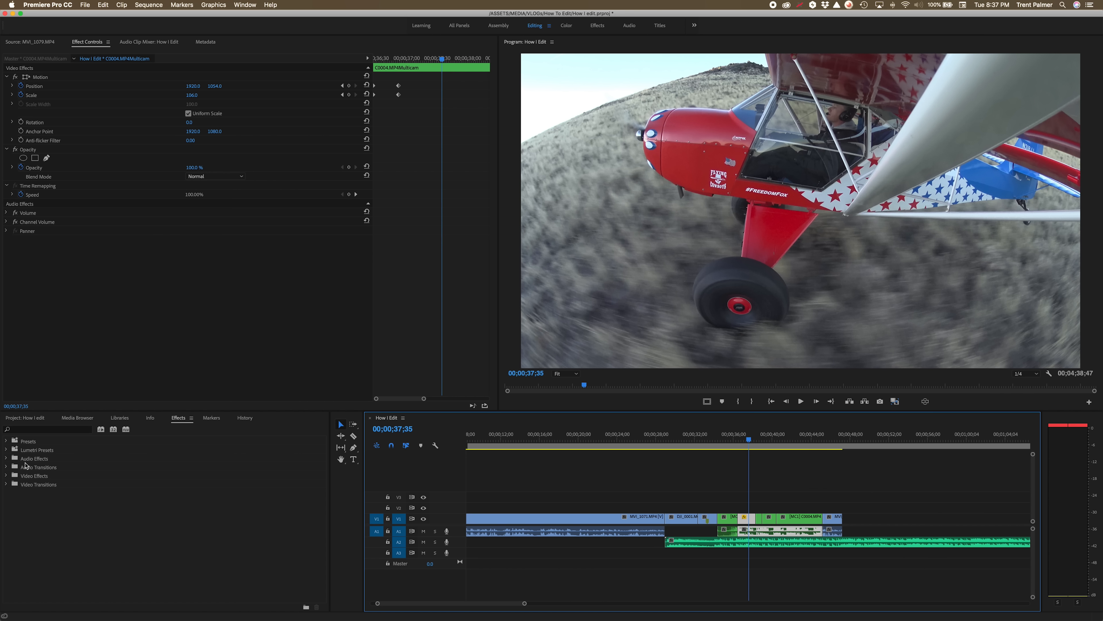
left_click(6, 476)
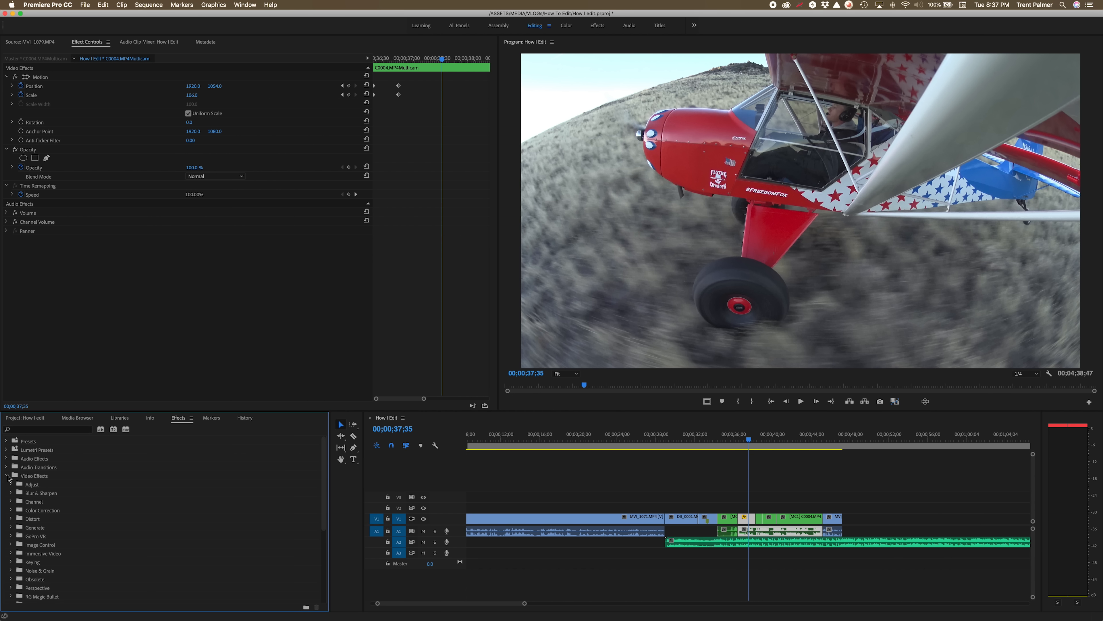
left_click(6, 476)
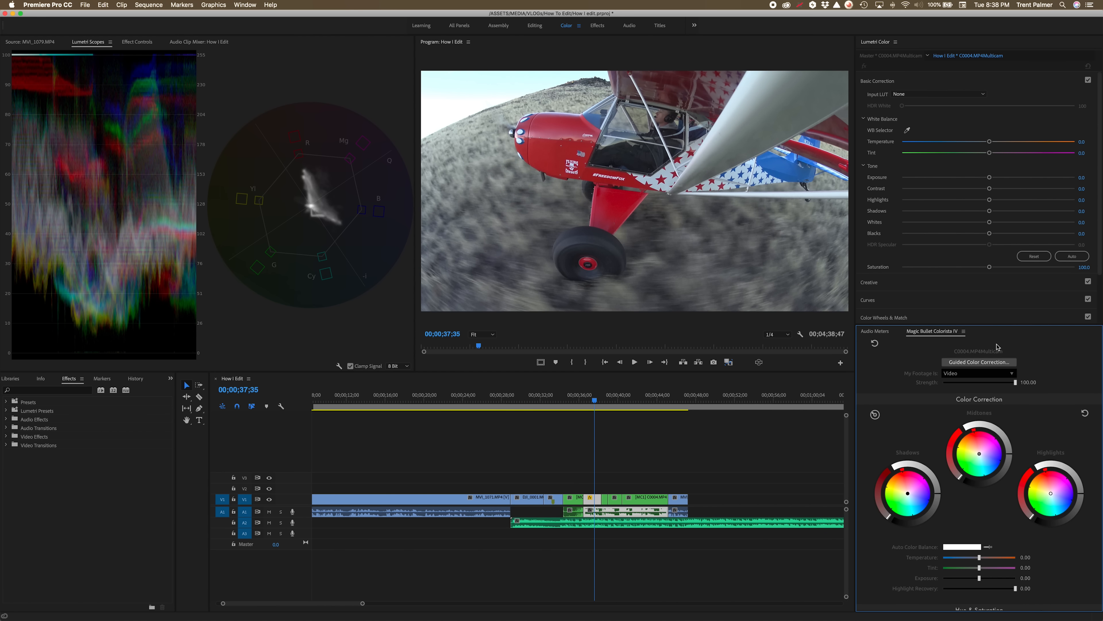
Set the segment's white balance by sampling a white area of the frame with the WB Selector, and raise Saturation to 111.4.
left_click_drag(989, 325, 992, 610)
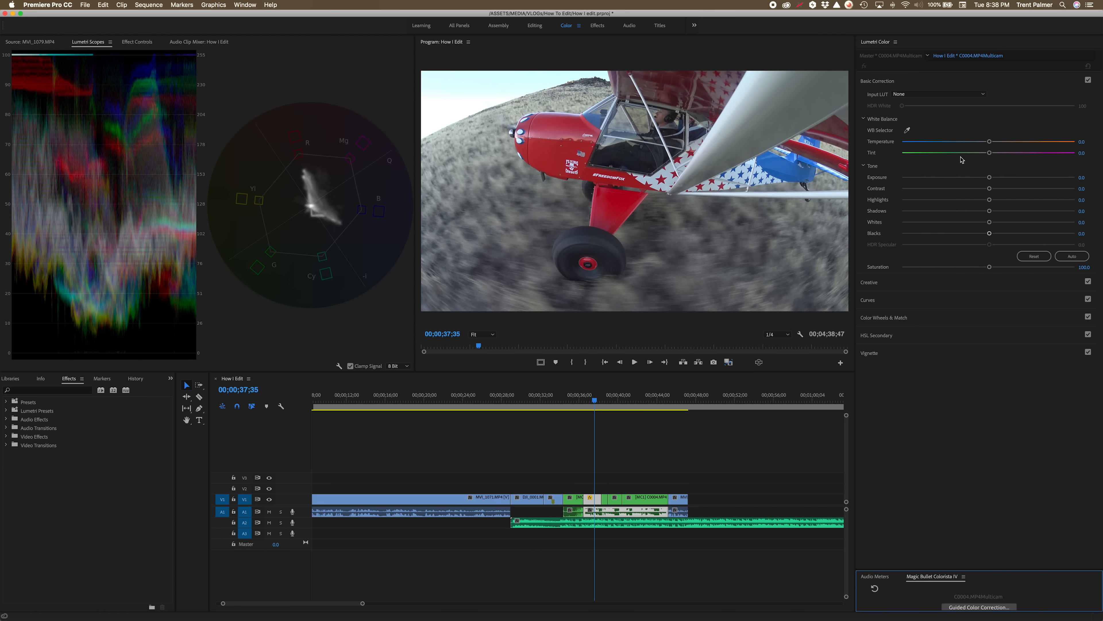
left_click(907, 130)
left_click(733, 109)
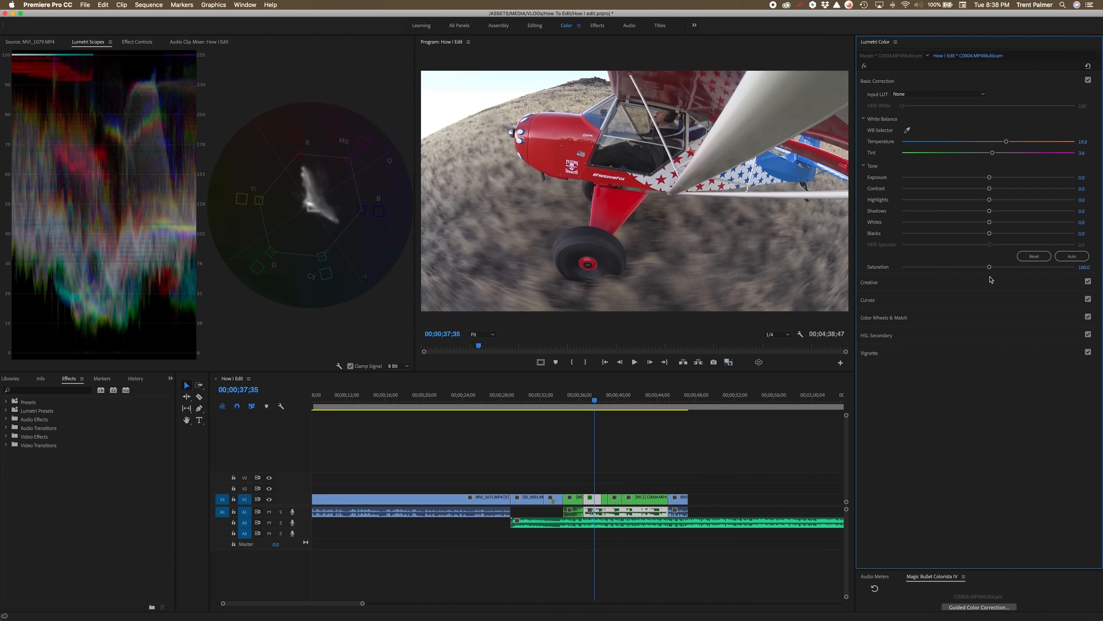
left_click_drag(990, 267, 998, 266)
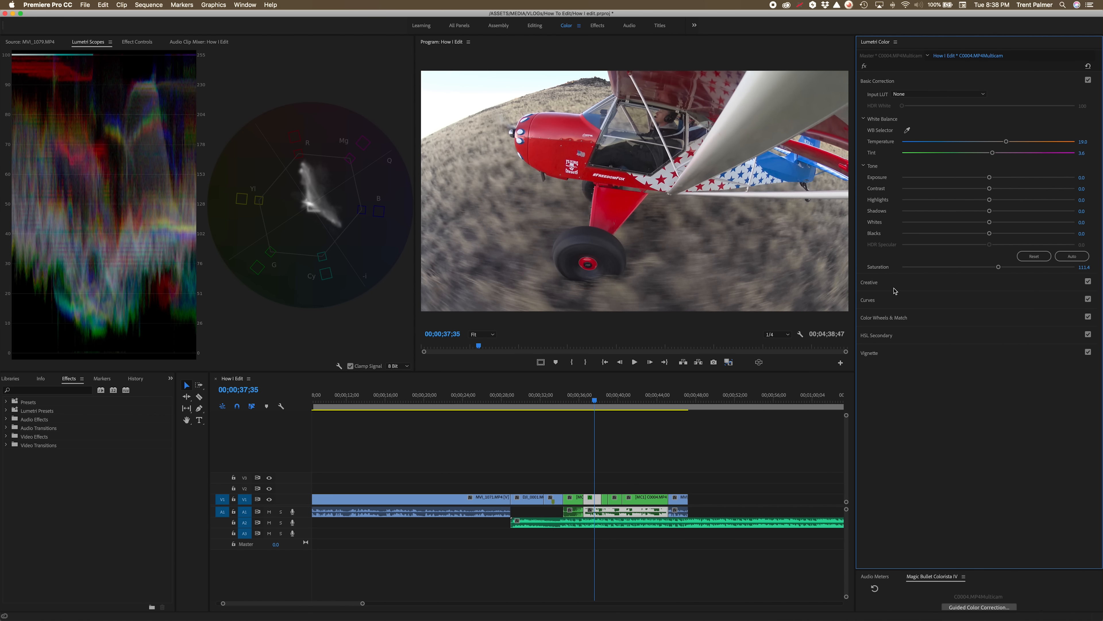
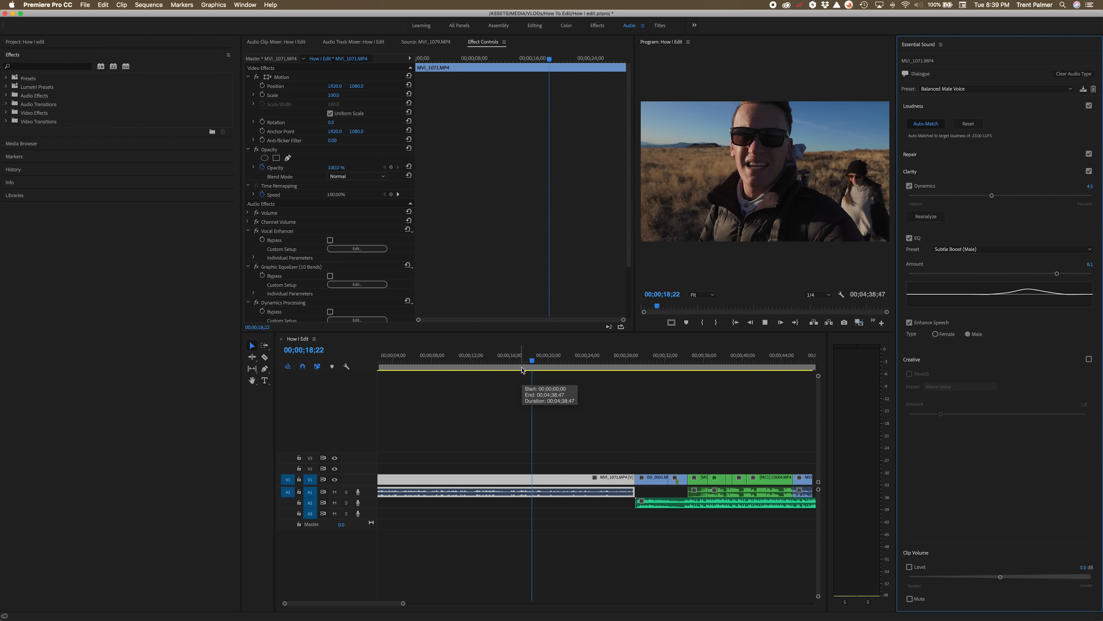
Select the vlog clips on the timeline and tag them as Dialogue in Essential Sound.
key("space")
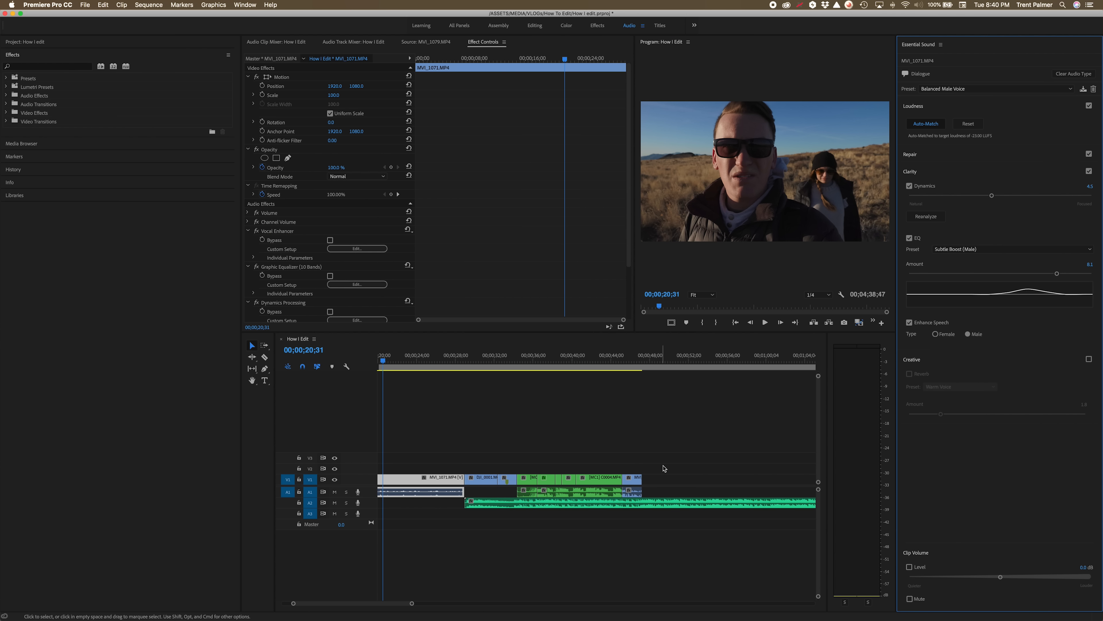
left_click_drag(663, 468, 522, 488)
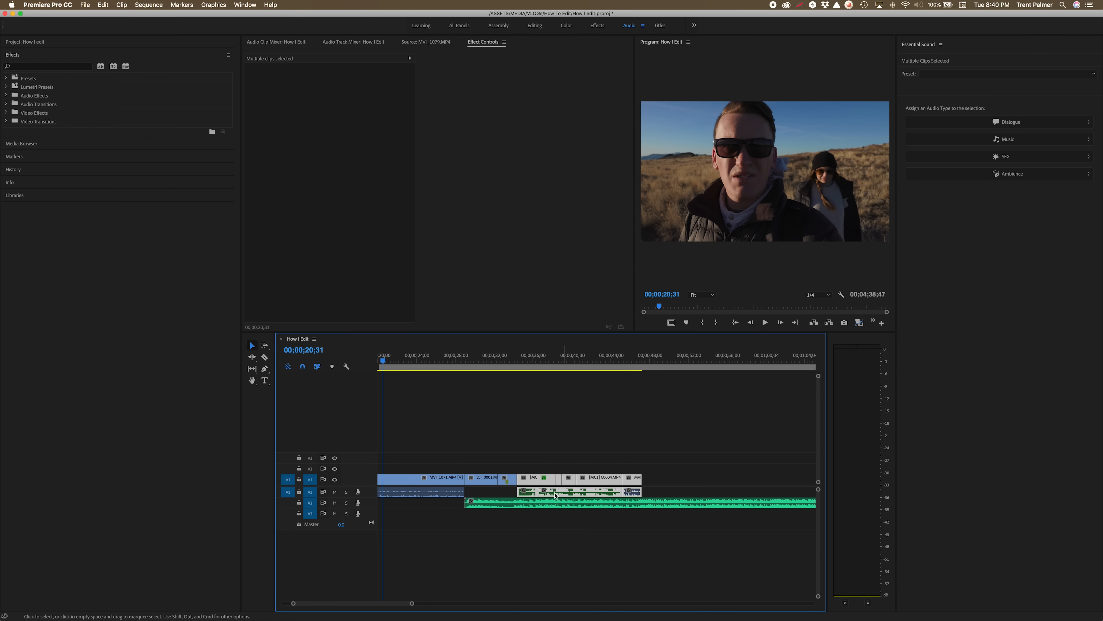
left_click(999, 124)
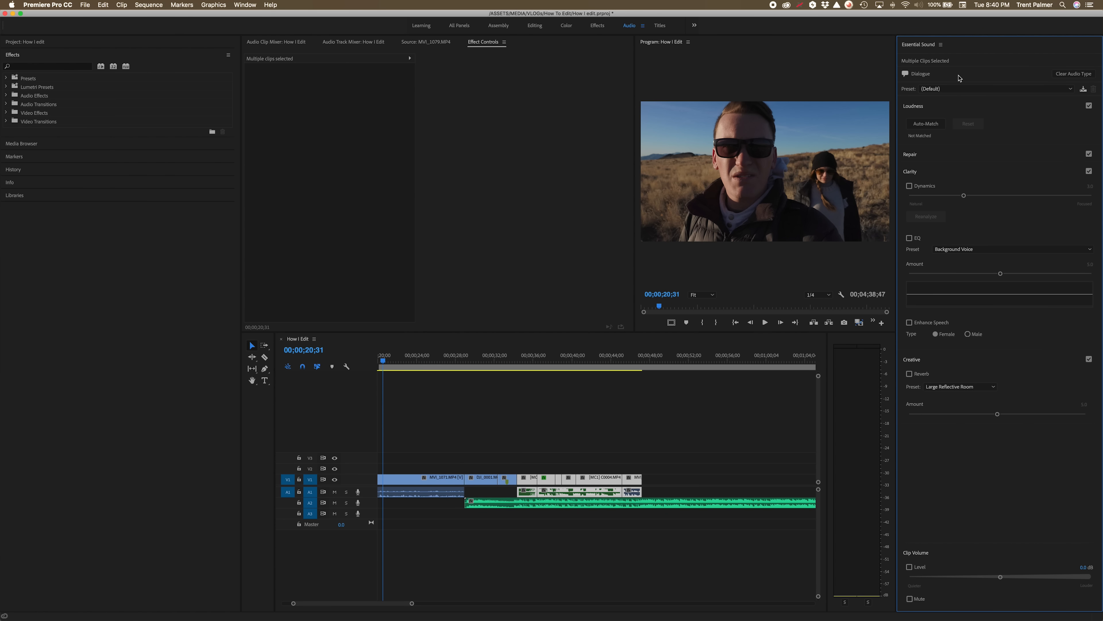
Expand the music track and, with the Pen tool, add volume keyframes that dip the music near the drone clip.
left_click(582, 503)
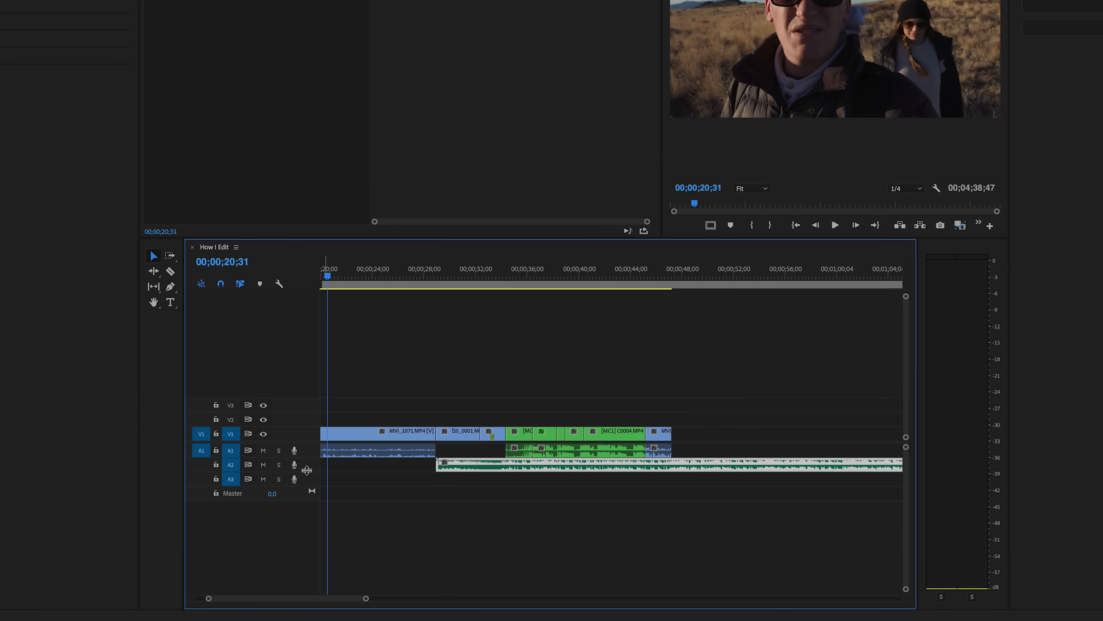
left_click_drag(303, 484, 303, 484)
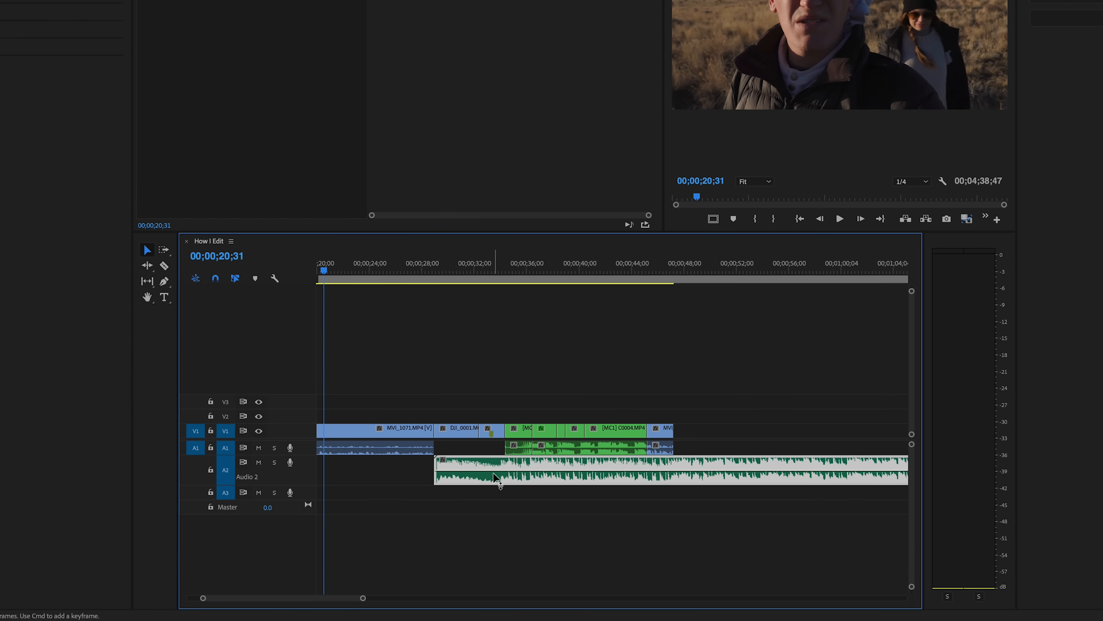
left_click_drag(510, 470, 510, 470)
left_click(164, 281)
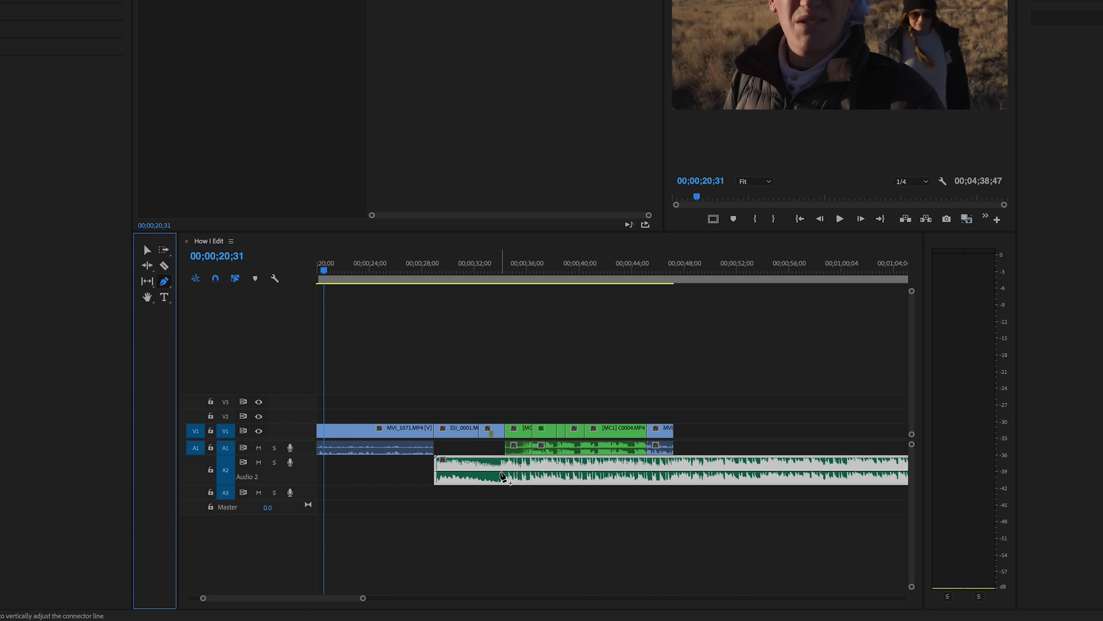
left_click(501, 470)
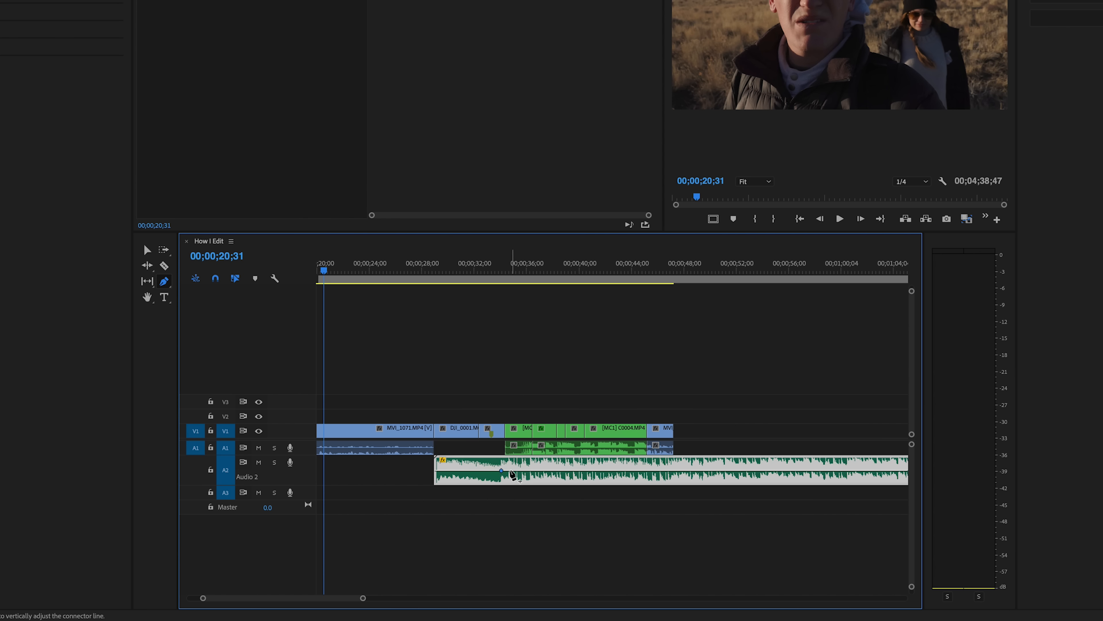
left_click_drag(509, 472, 509, 478)
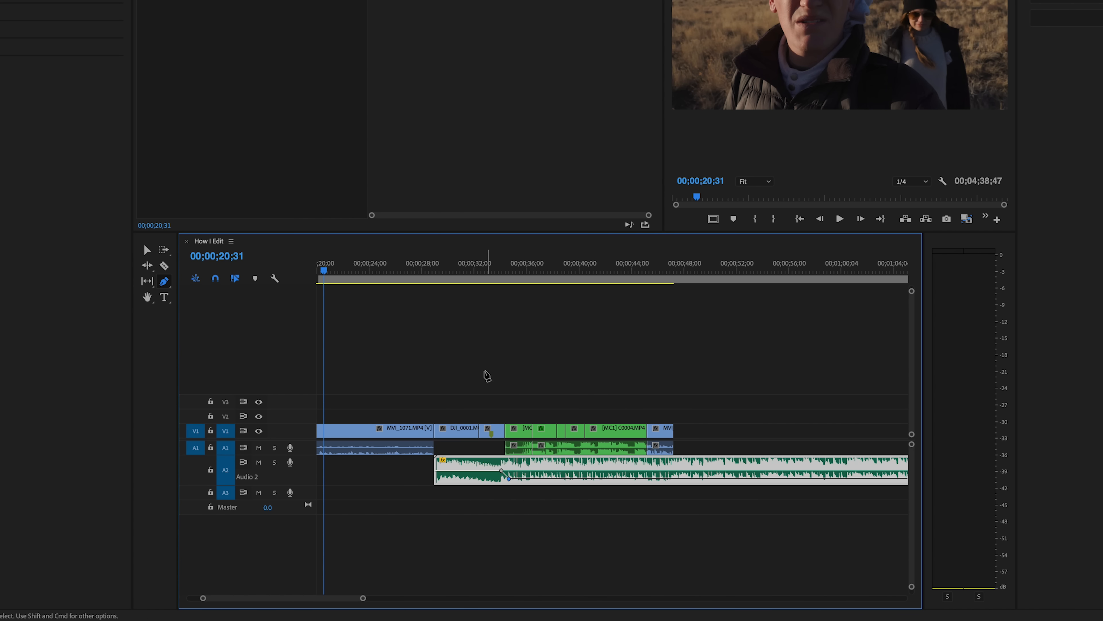
Preview the music dip, adjust the lower volume keyframe, and switch back to the Selection tool.
left_click_drag(507, 268, 495, 266)
key("space")
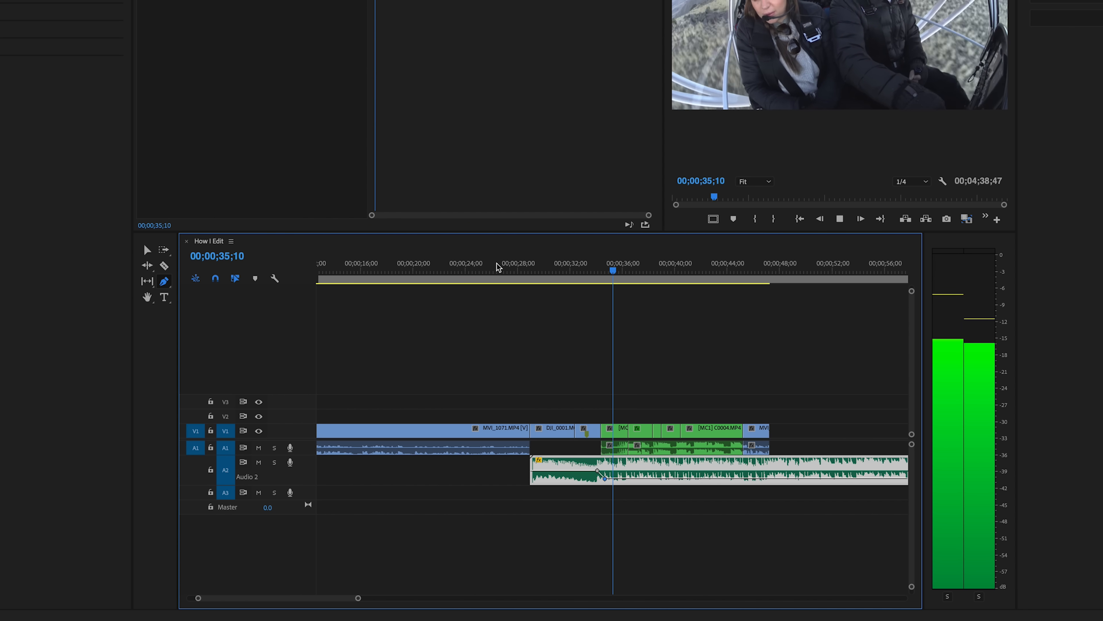
key("space")
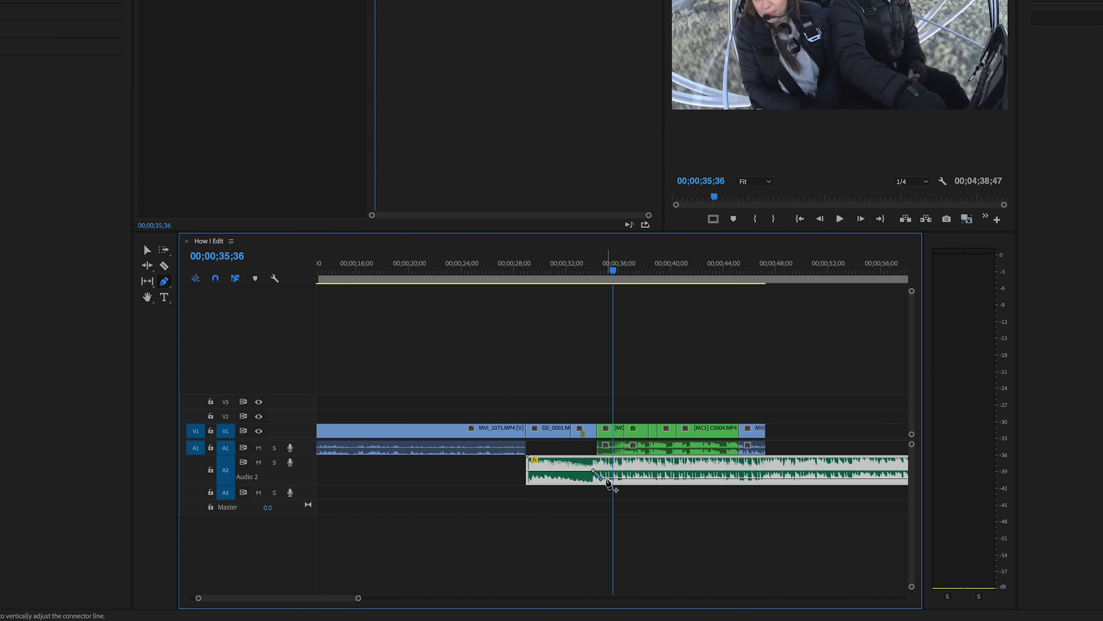
left_click_drag(606, 479, 602, 473)
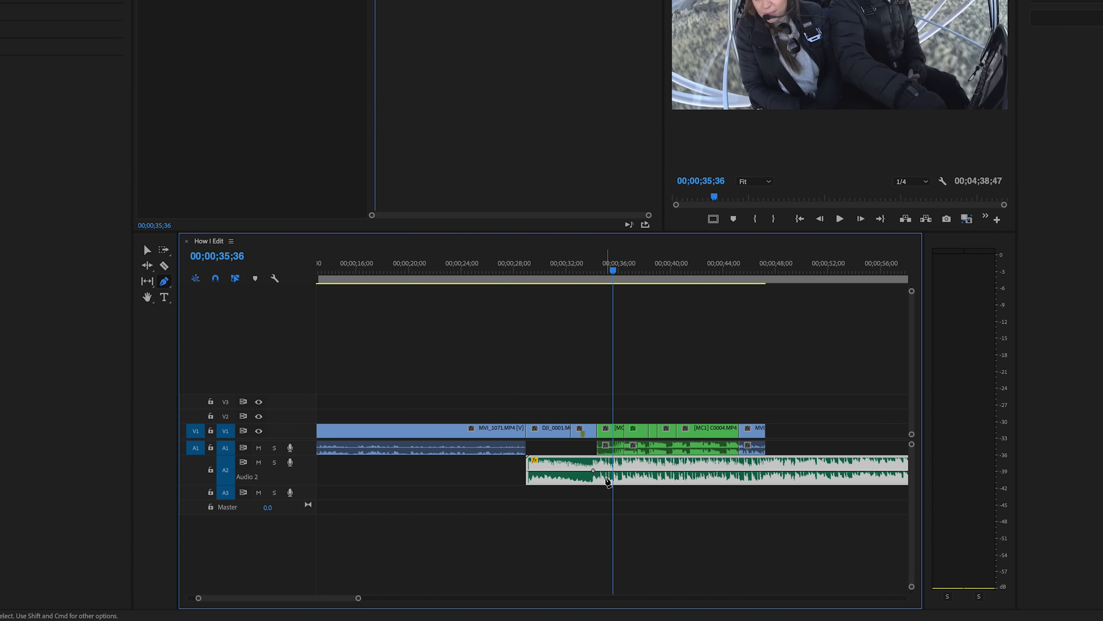
key("v")
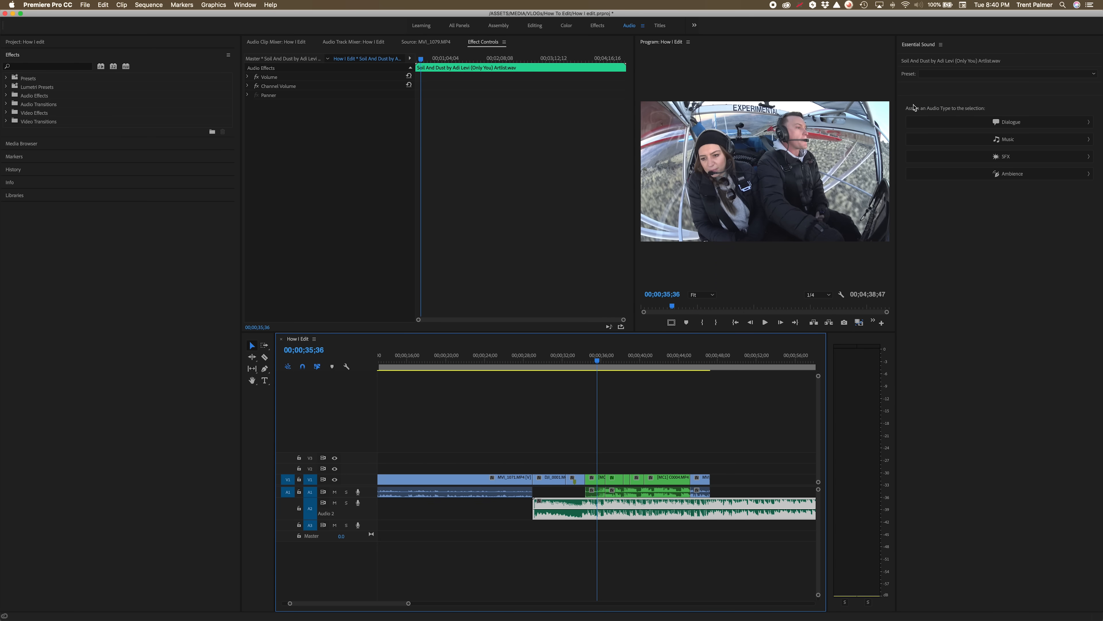
Tag the music clip as Music, enable Ducking against dialogue, and generate the ducking keyframes.
left_click(986, 141)
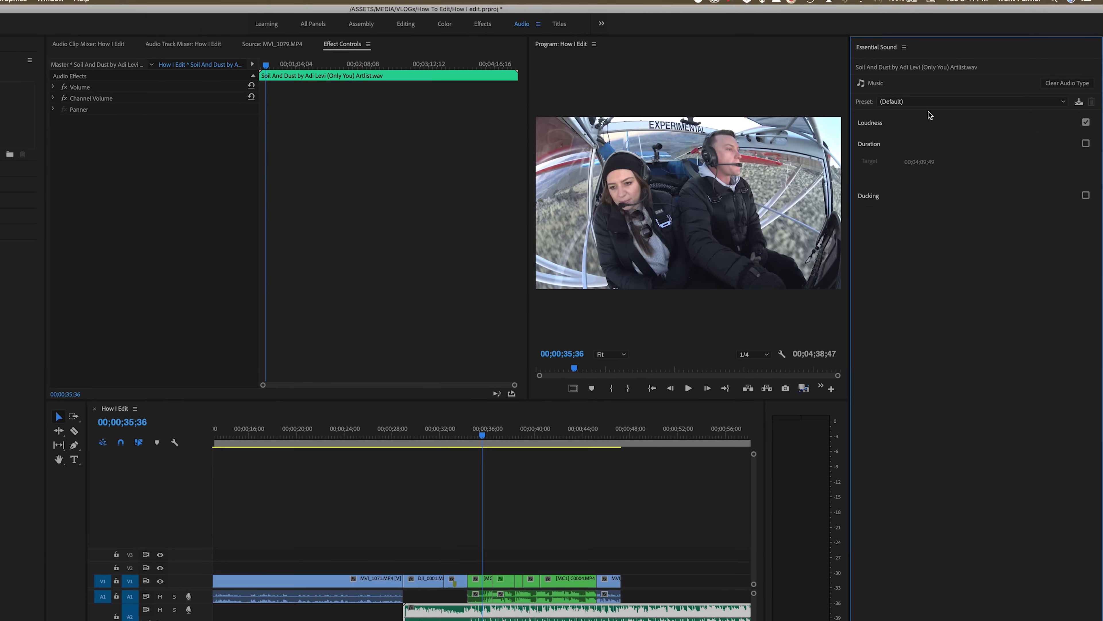
left_click(894, 219)
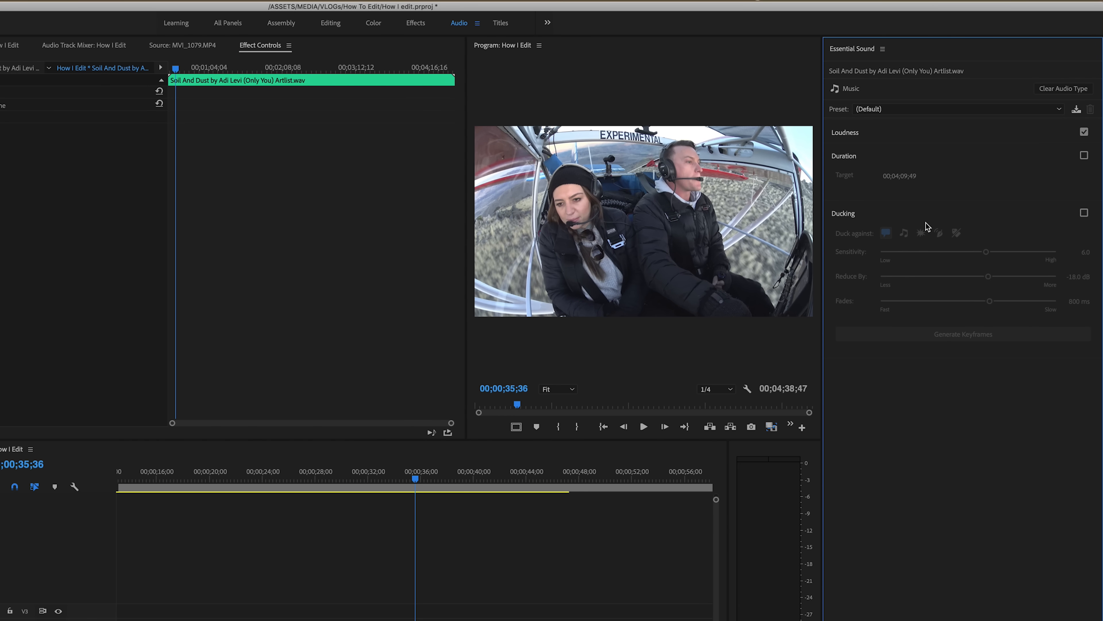
left_click(1084, 214)
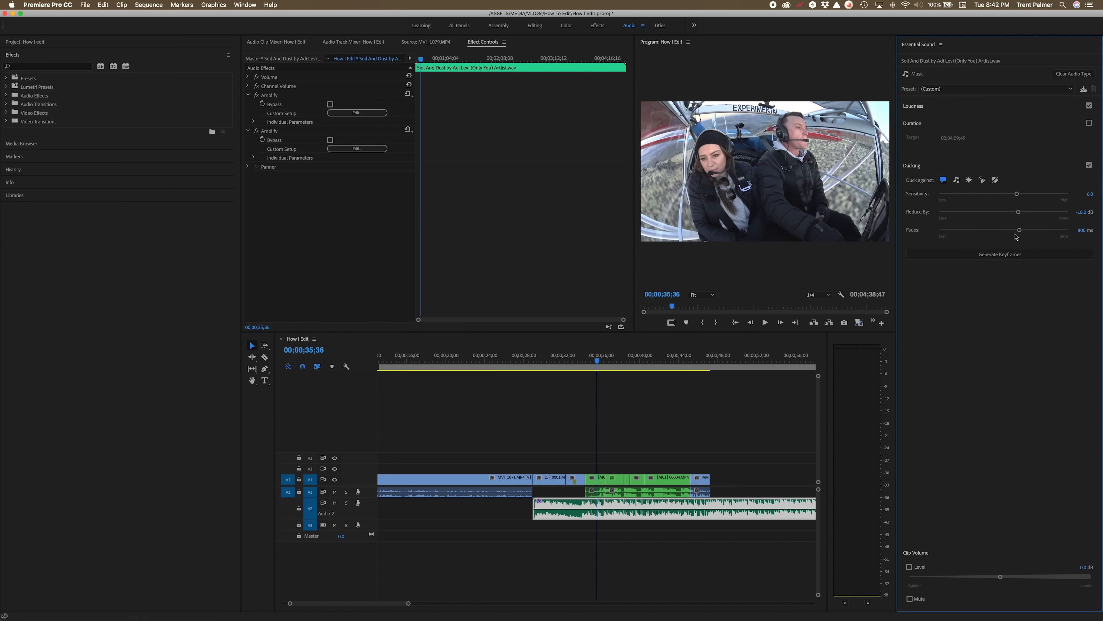
left_click(993, 258)
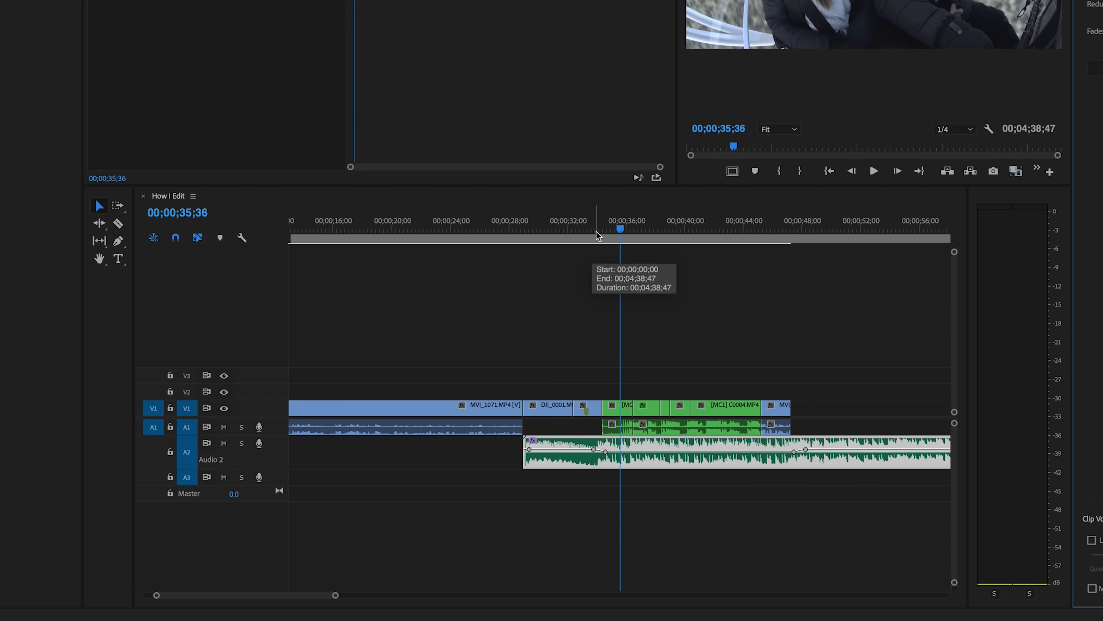
Play back the sequence from around 00;00;35 to check the ducked music under the dialogue.
left_click(583, 231)
key("space")
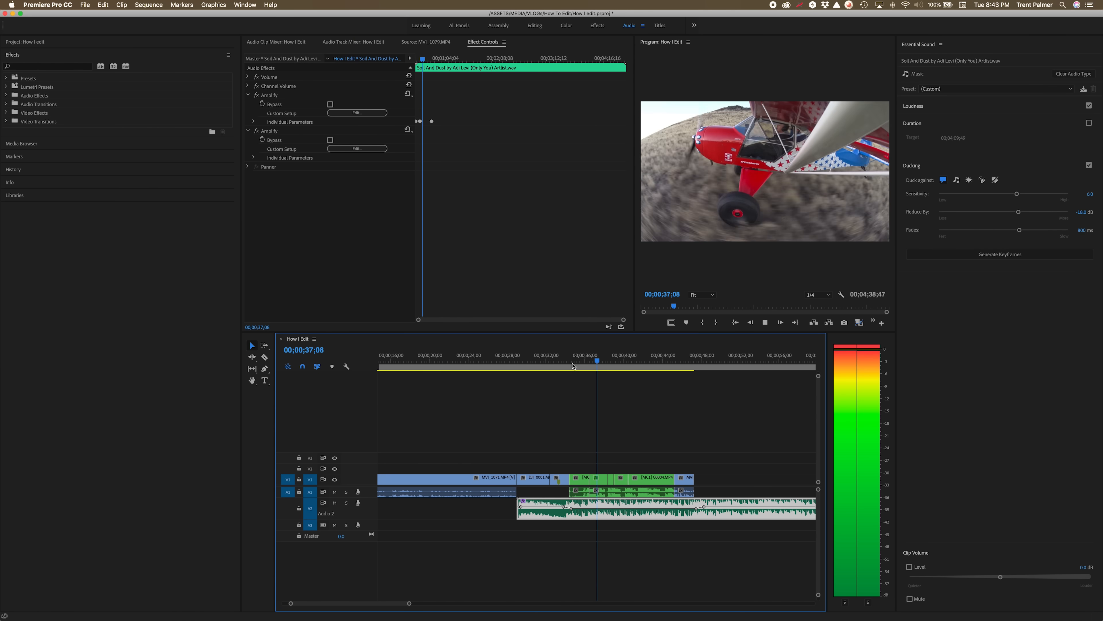
key("space")
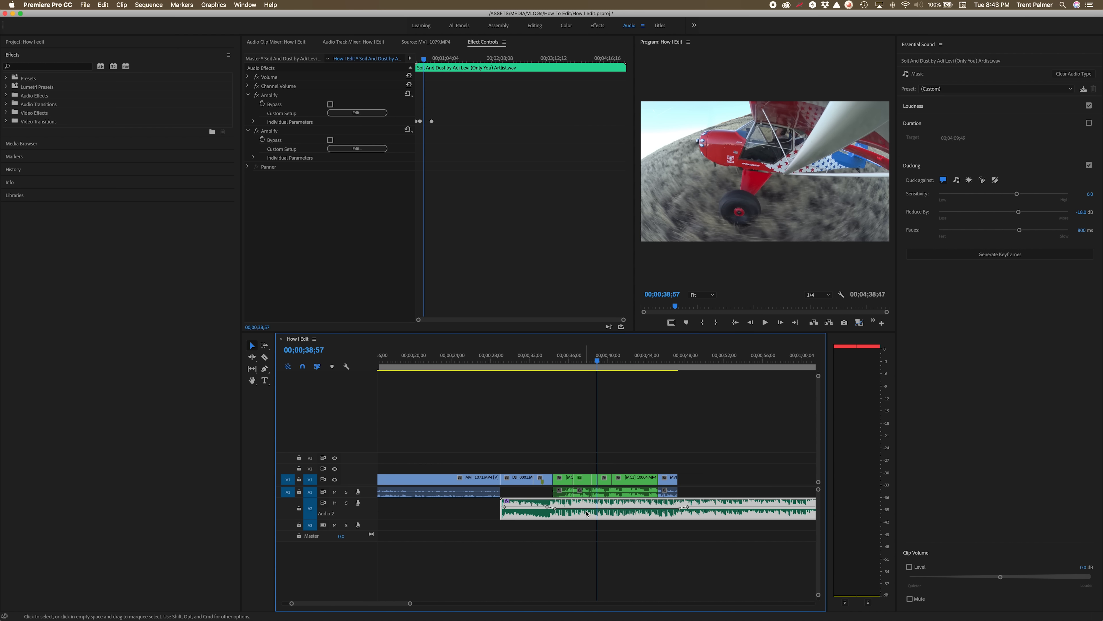
left_click_drag(597, 506, 597, 509)
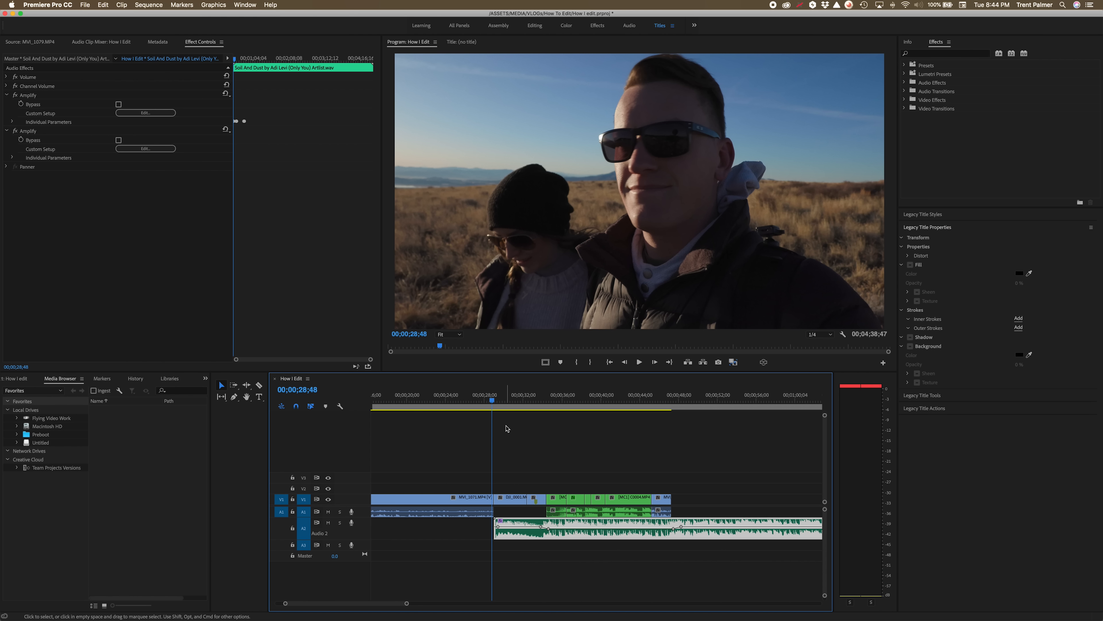
Open the media export settings and choose the YouTube 2160p 4K preset with H.264 format.
left_click(86, 5)
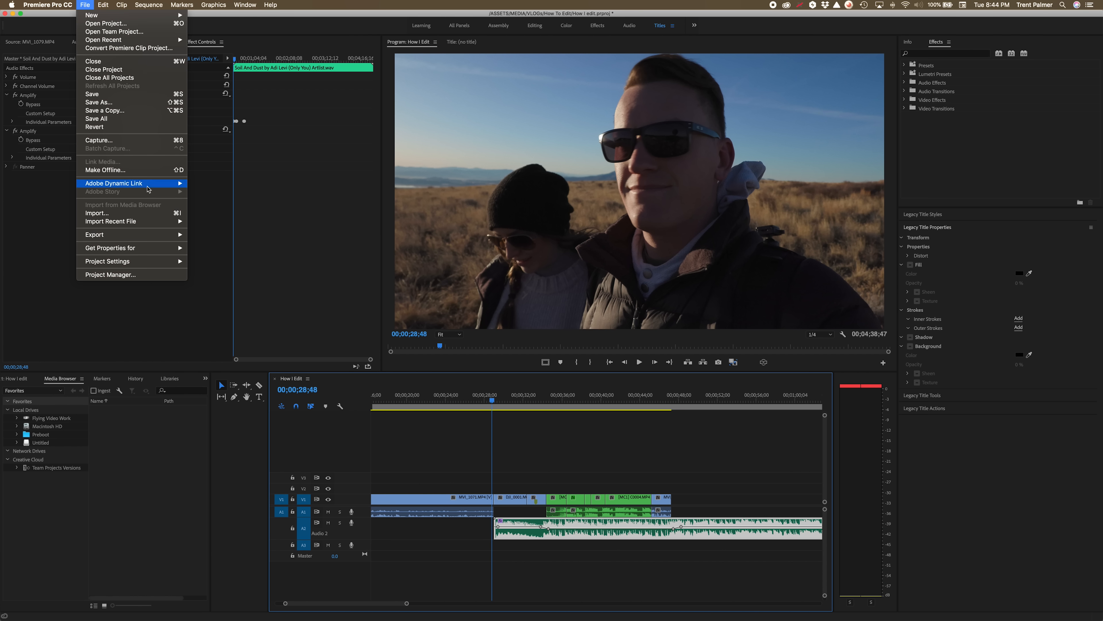
mouse_move(158, 235)
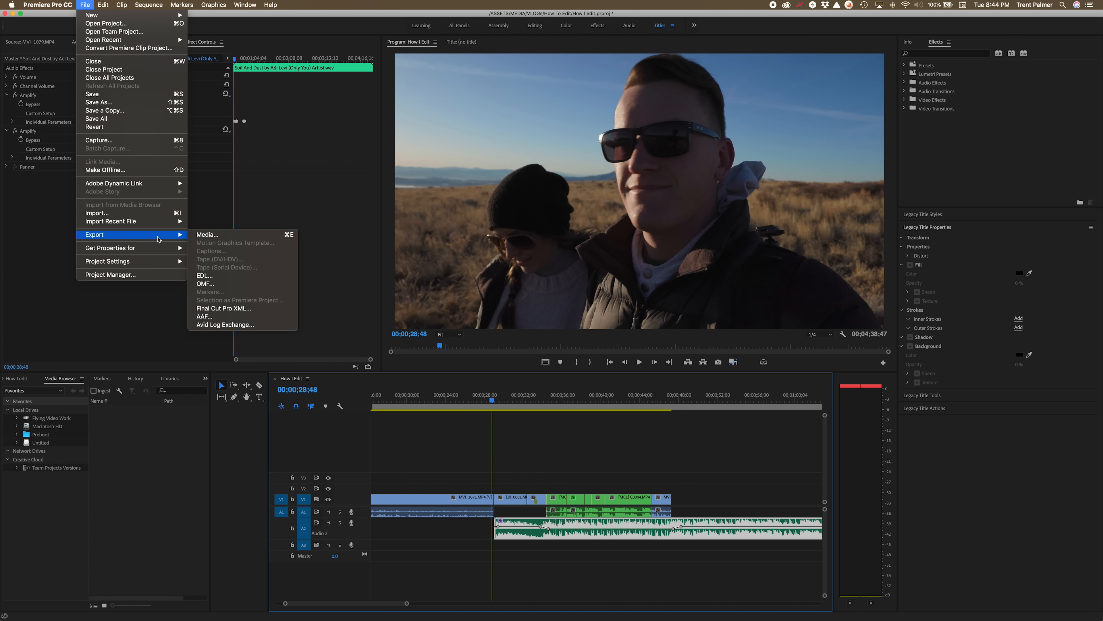
left_click(198, 236)
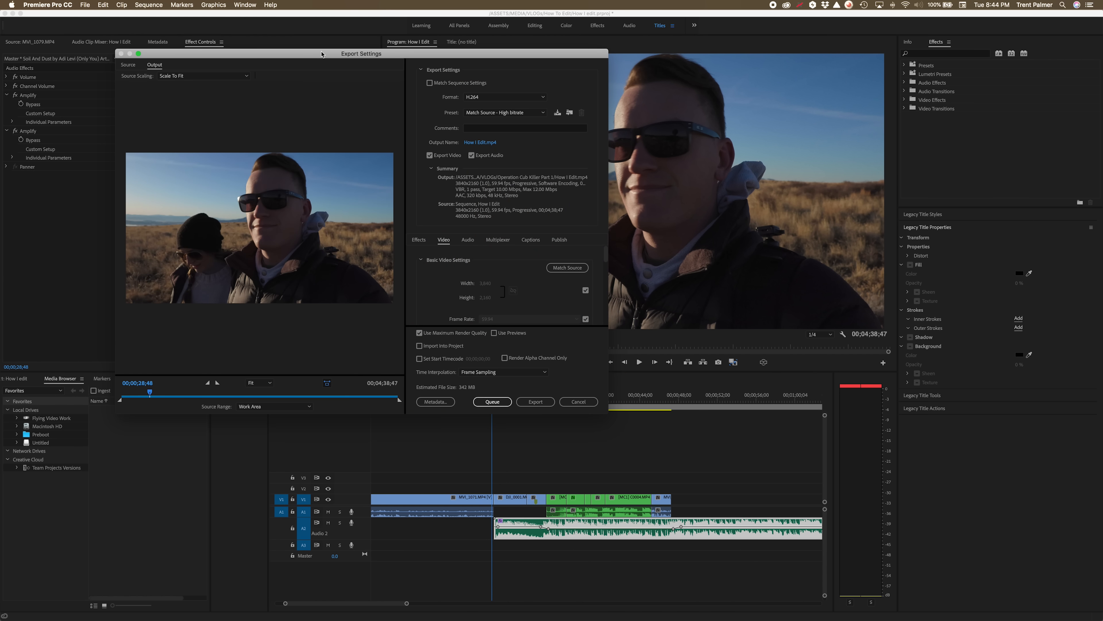
left_click_drag(322, 54, 526, 77)
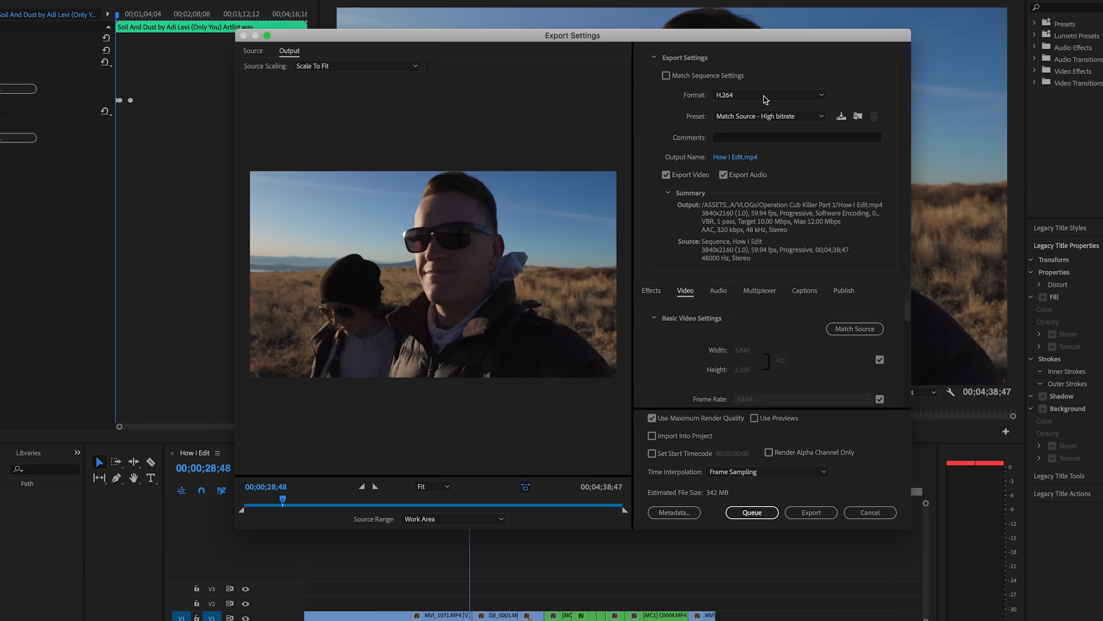
left_click(763, 99)
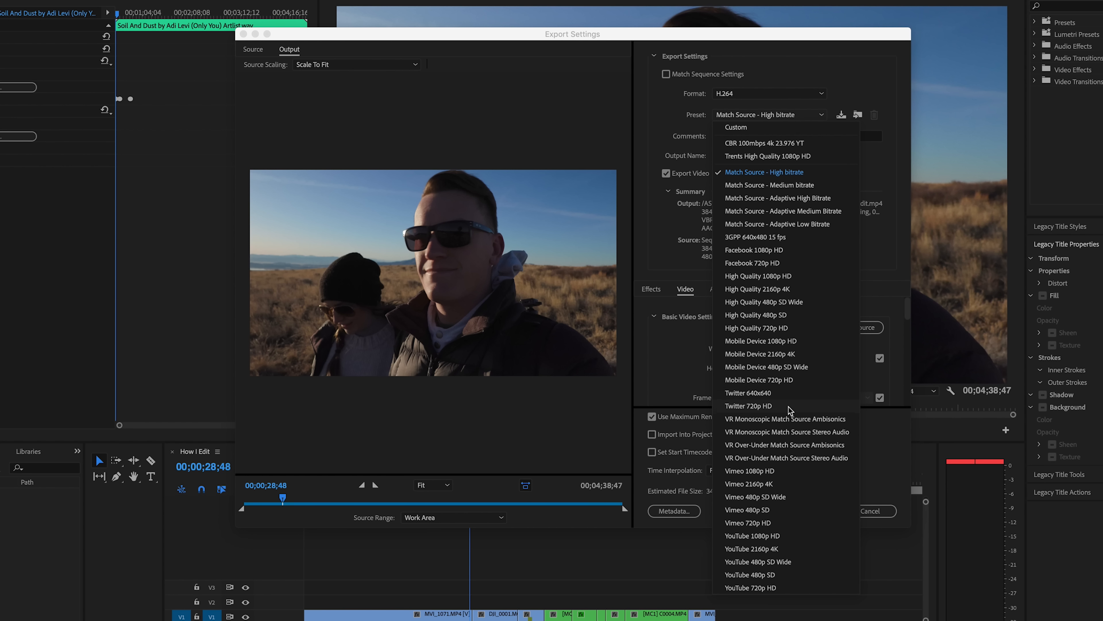
left_click(776, 551)
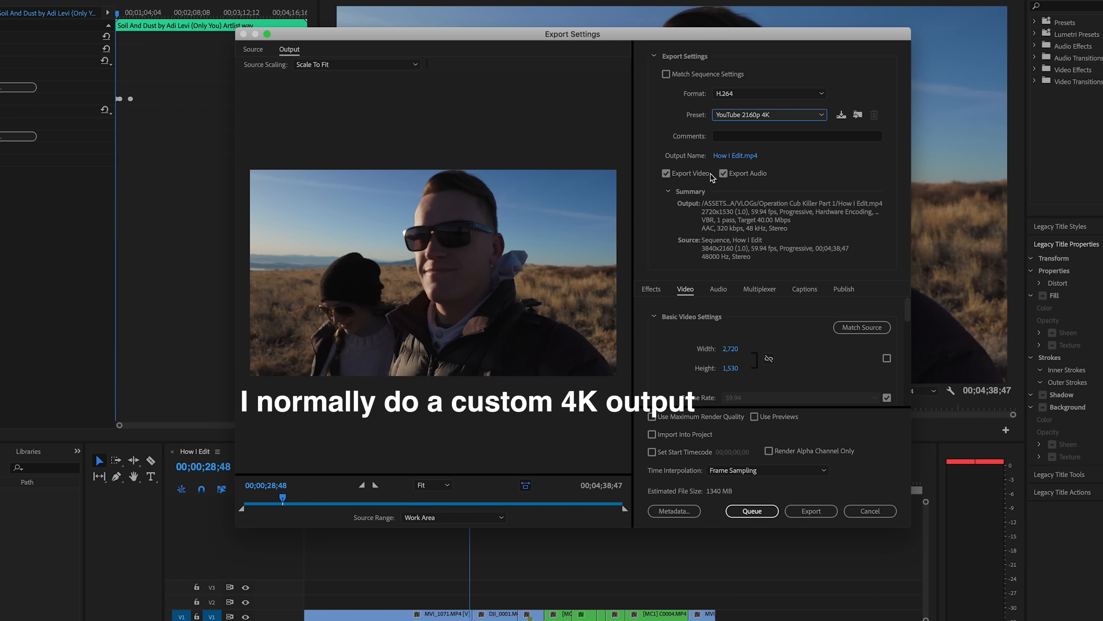
Save the output as How I Edit in the How To Edit folder and export the sequence.
left_click(722, 157)
left_click(529, 138)
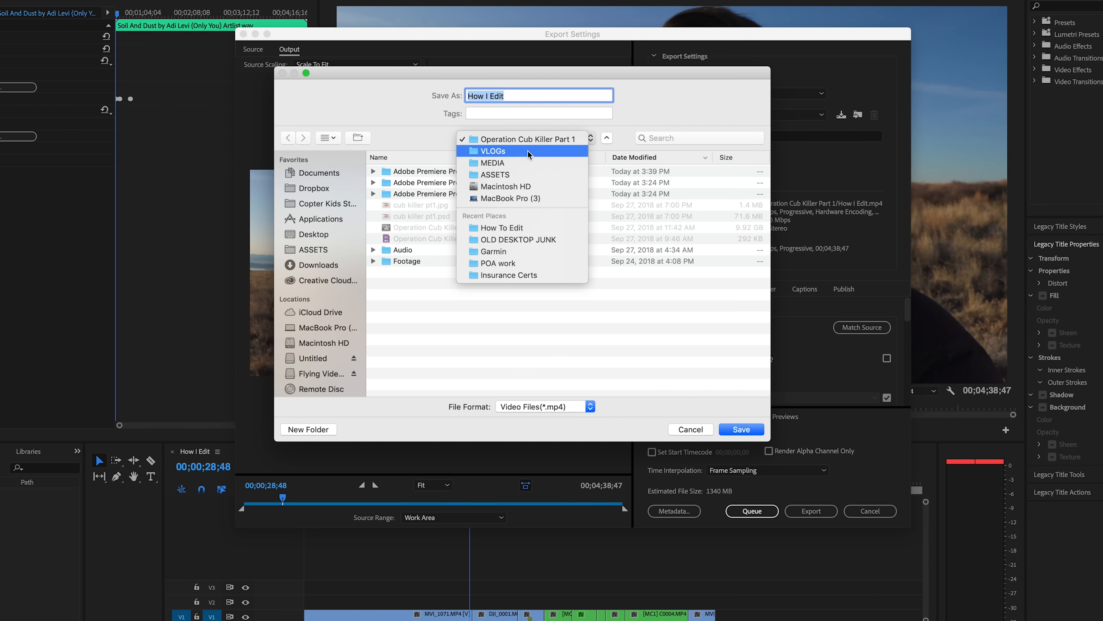
left_click(520, 152)
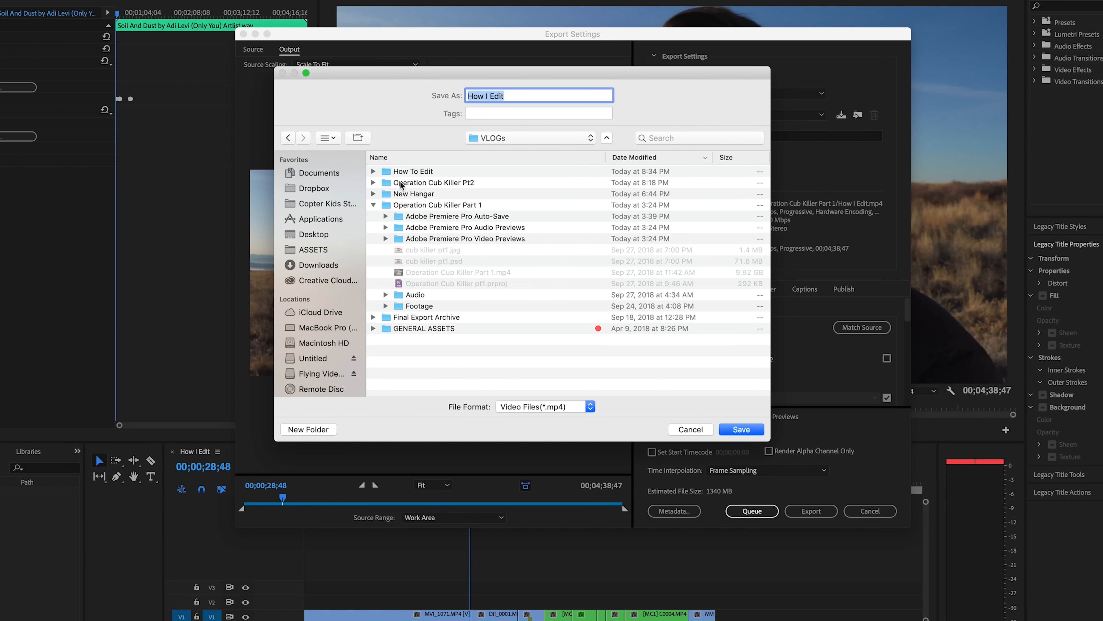
double_click(389, 171)
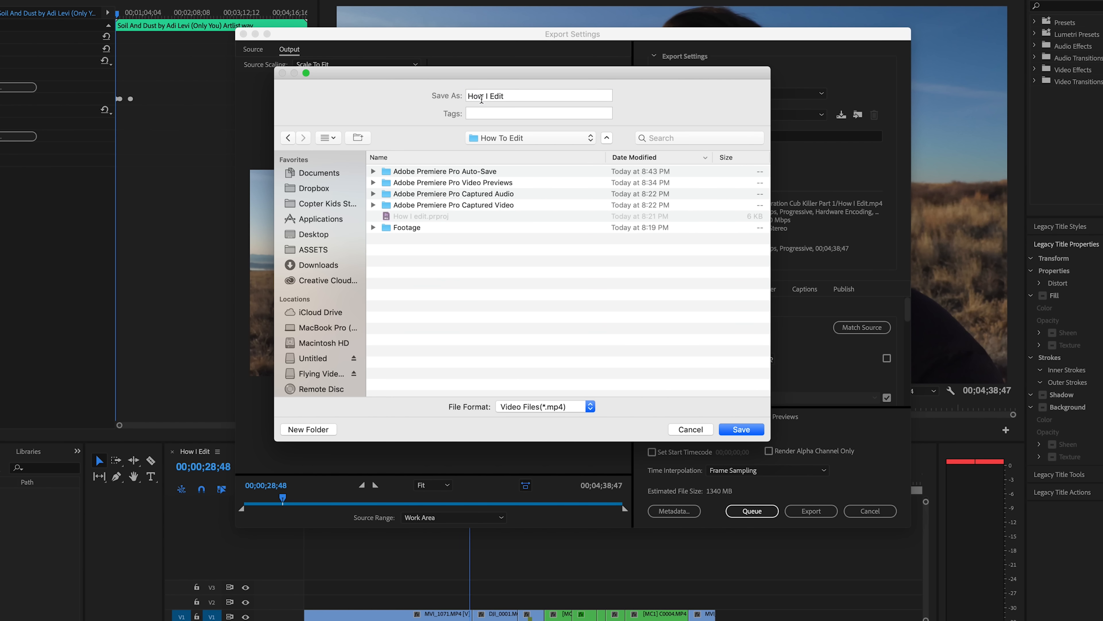
left_click(739, 429)
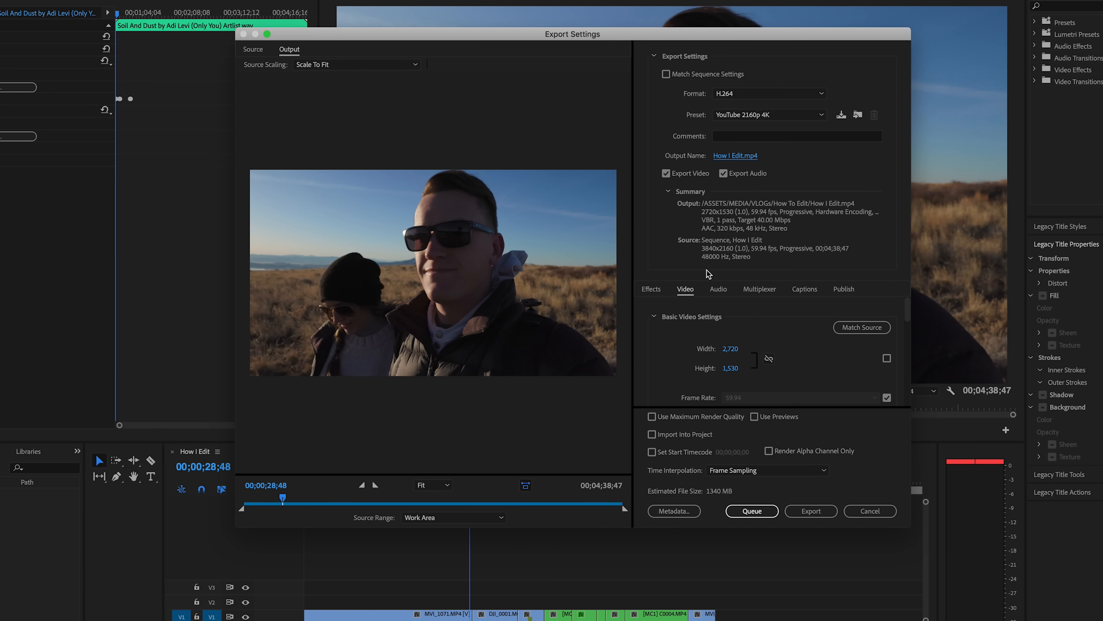
left_click(817, 511)
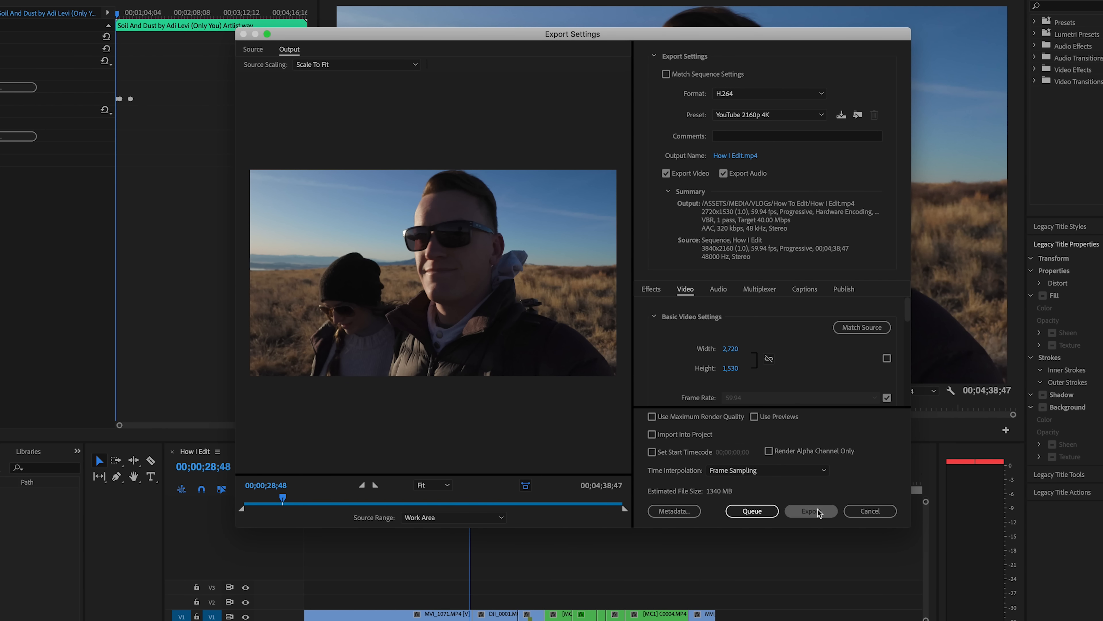